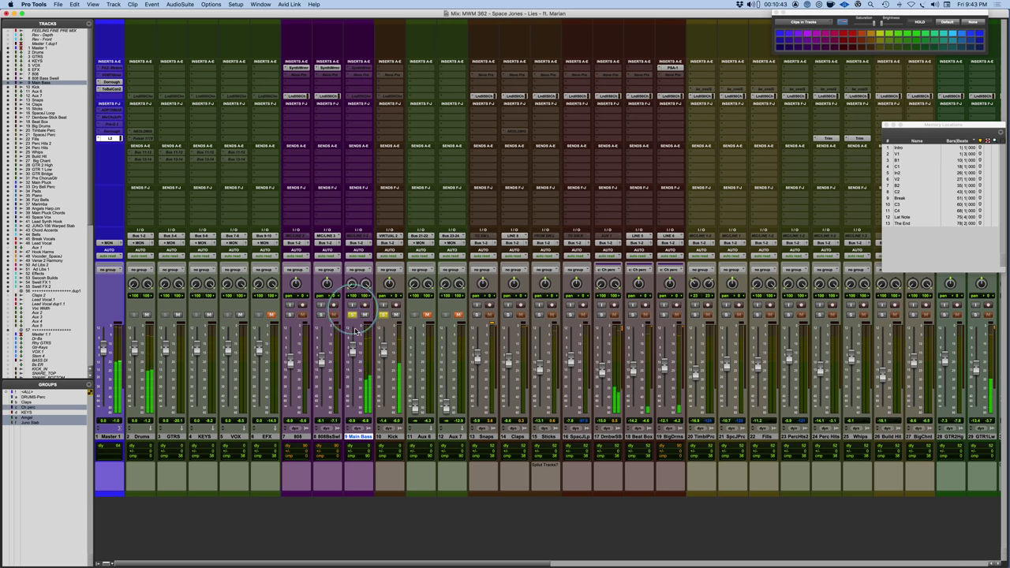
- Set the Main Bass track's volume fader to about -0.4 dB
{"action": "left_click_drag", "start_coordinate": [354, 345], "coordinate": [354, 351]}
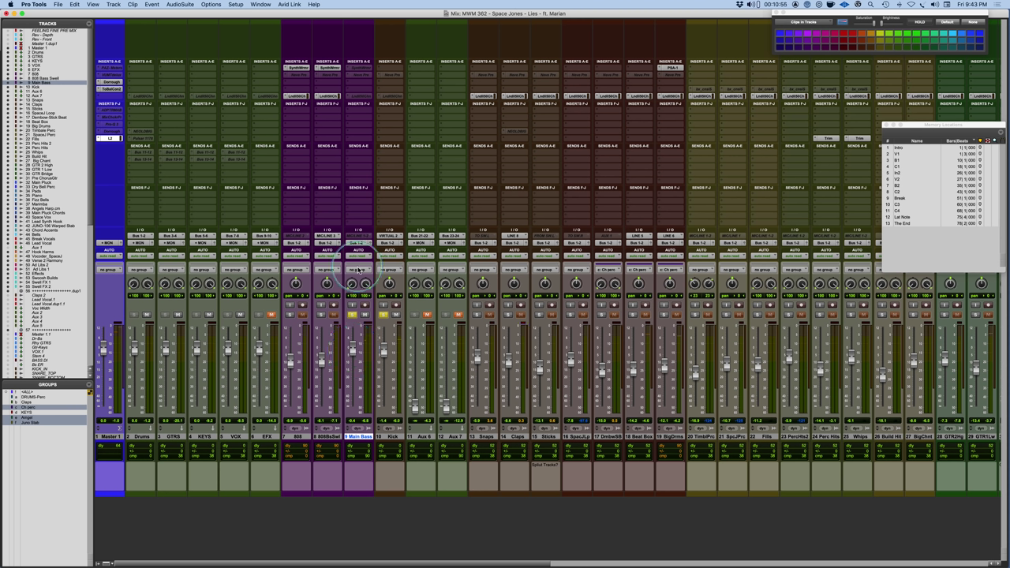
- Insert FabFilter Pro-Q 3 (mono) on the Kick track and copy the plug-in to the Main Bass track
{"action": "left_click", "coordinate": [394, 101]}
{"action": "type", "text": "fab"}
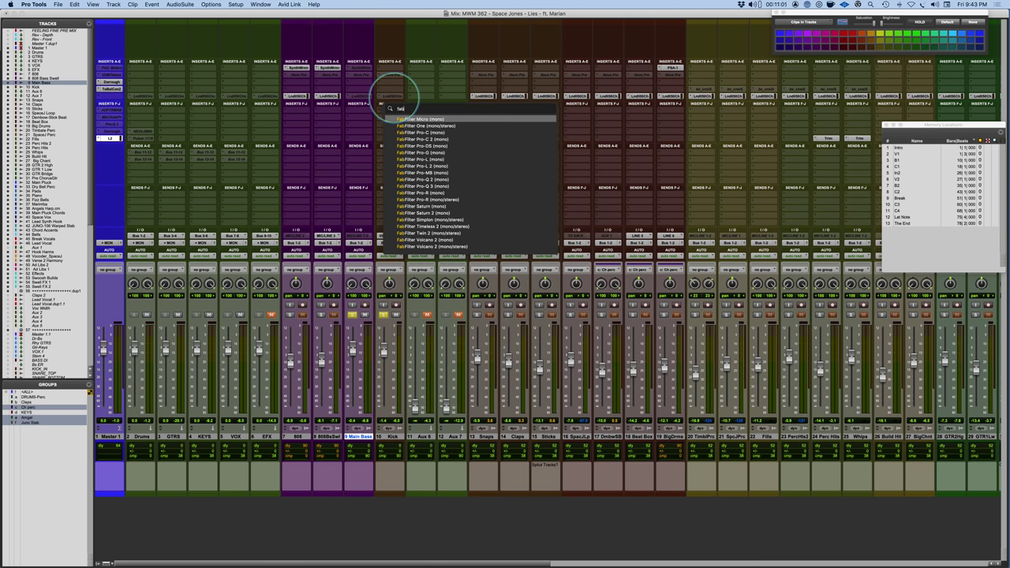
{"action": "left_click", "coordinate": [429, 183]}
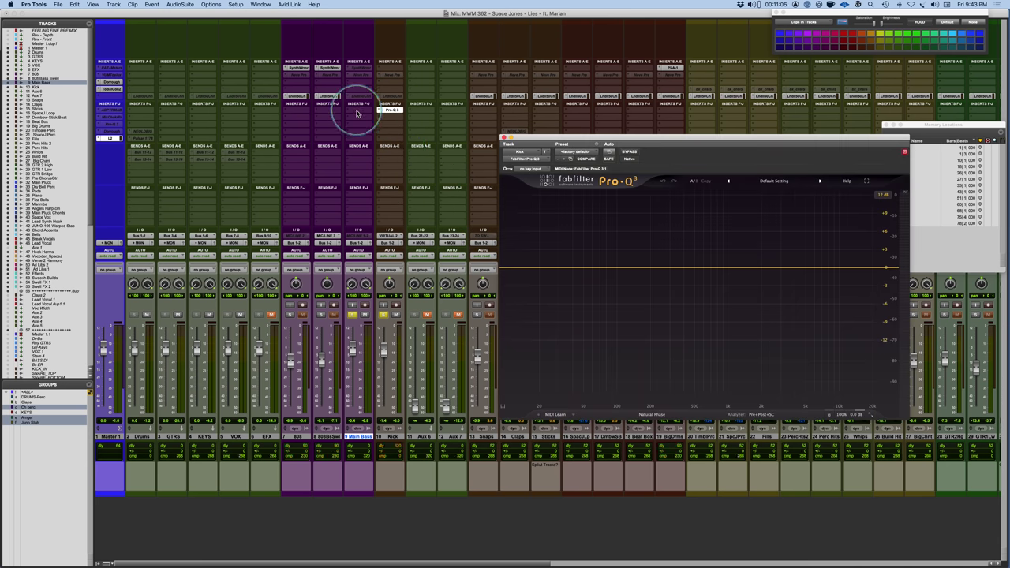
{"action": "left_click_drag", "start_coordinate": [395, 116], "coordinate": [360, 110]}
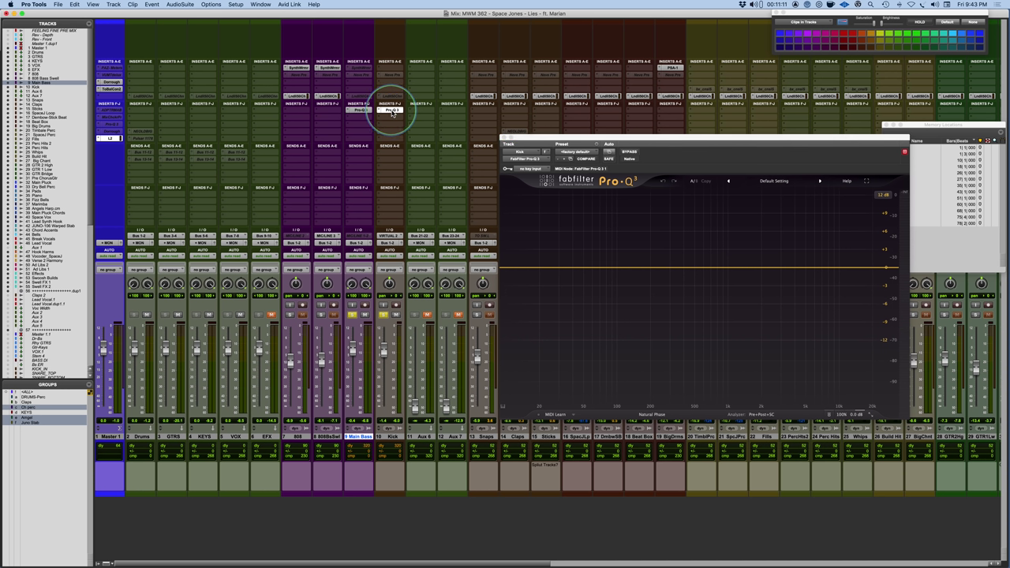
- Unsolo Main Bass and add a narrow bell boost of about 6 dB near 58 Hz, Q about 2.6, to the Kick EQ
{"action": "left_click", "coordinate": [352, 315]}
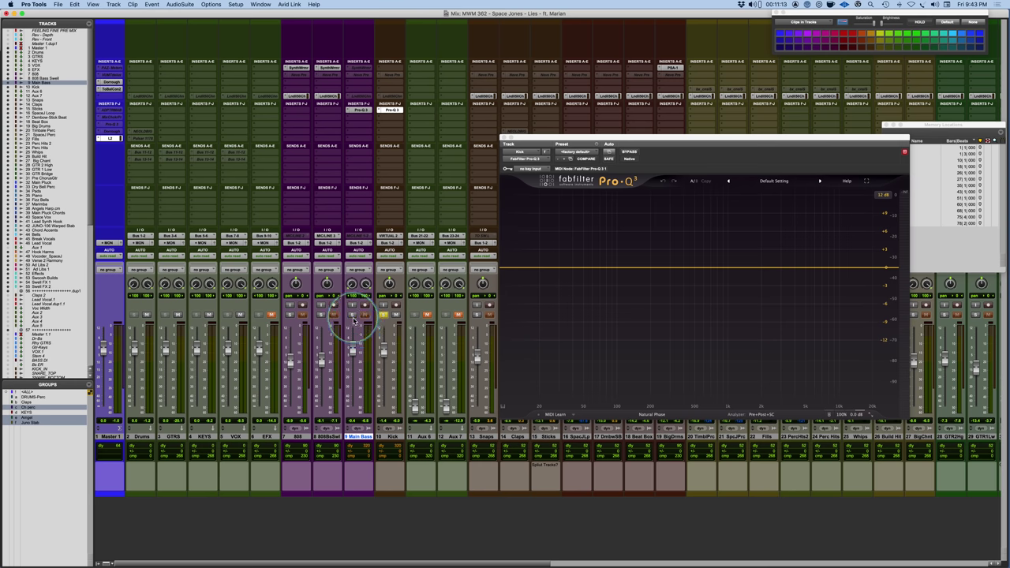
{"action": "left_click_drag", "start_coordinate": [646, 140], "coordinate": [606, 109]}
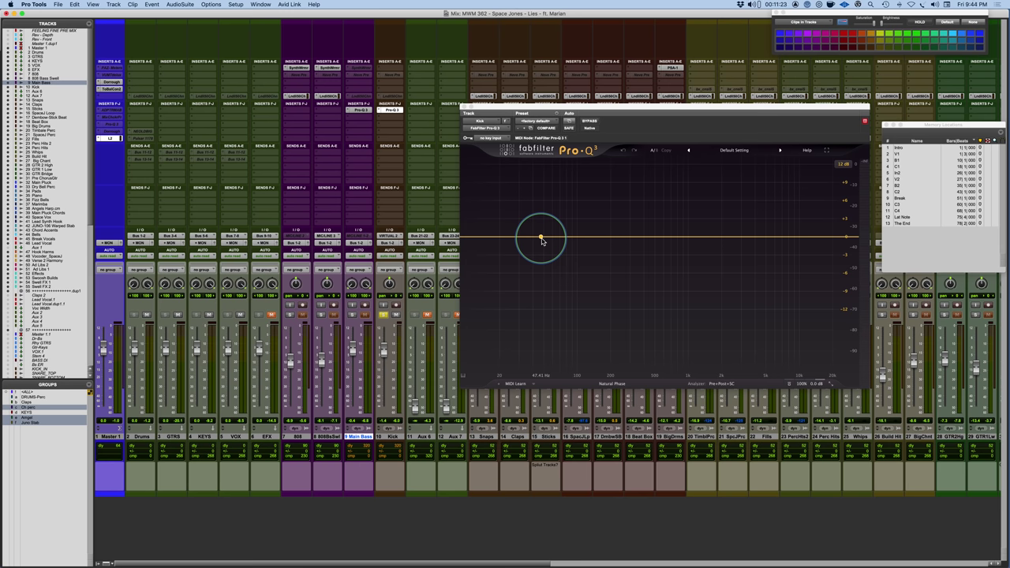
{"action": "key", "text": "space"}
{"action": "left_click_drag", "start_coordinate": [542, 237], "coordinate": [553, 204]}
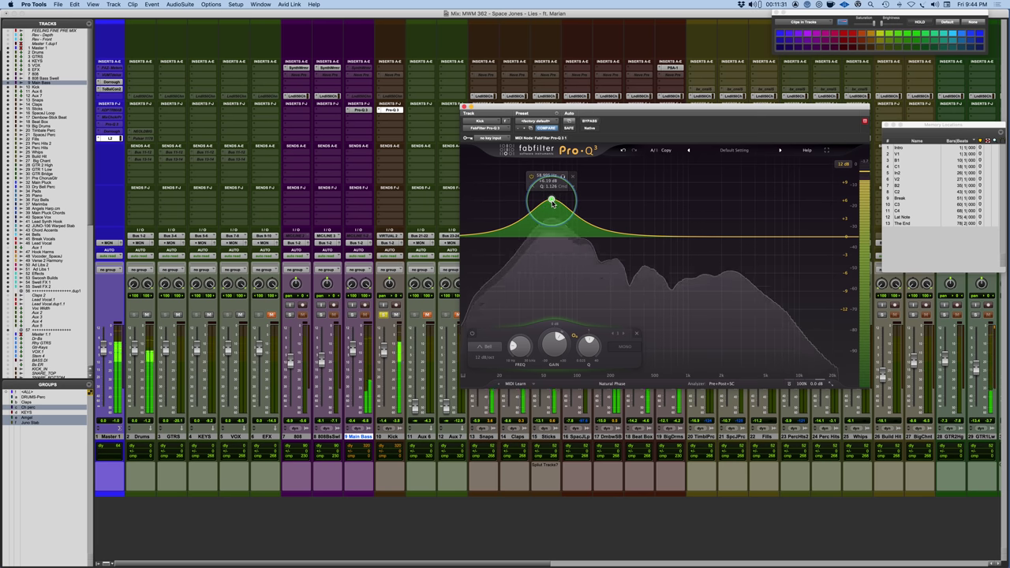
{"action": "scroll", "coordinate": [553, 204], "scroll_direction": "up", "scroll_amount": 6}
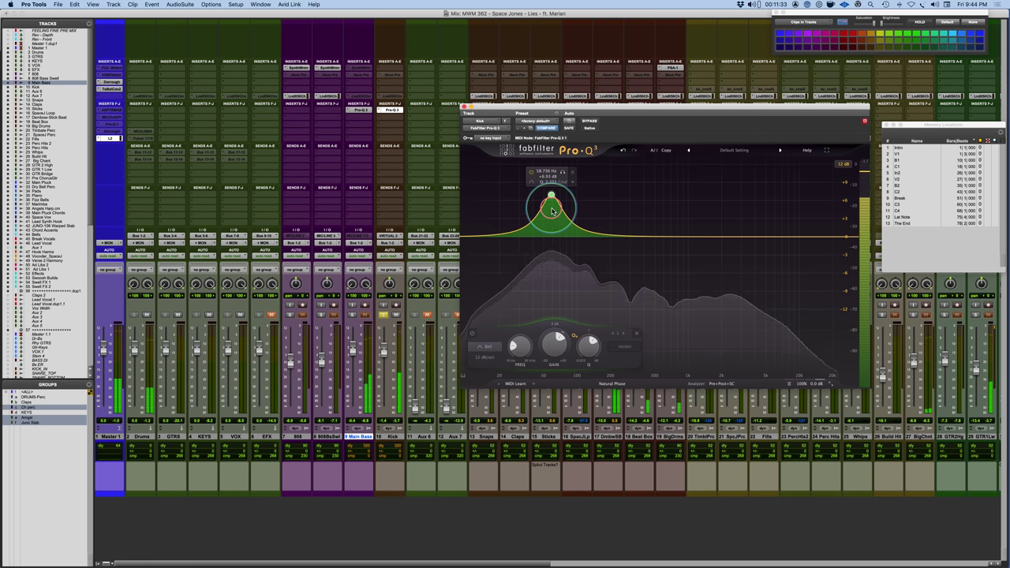
{"action": "scroll", "coordinate": [552, 210], "scroll_direction": "down", "scroll_amount": 1}
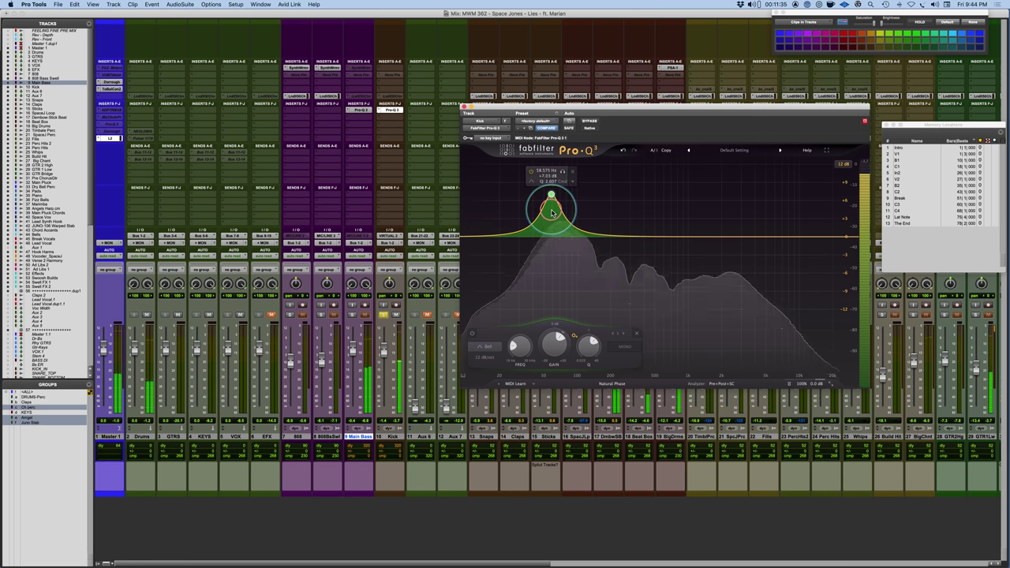
{"action": "left_click_drag", "start_coordinate": [551, 195], "coordinate": [551, 202]}
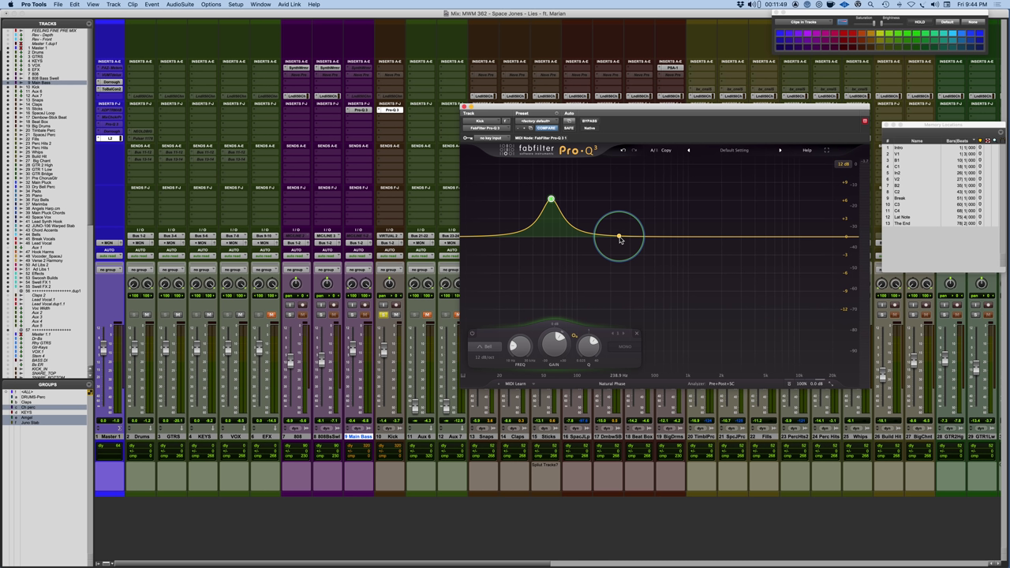
- Cut about 3.8 dB around 266 Hz in the Kick EQ and compare the sound with the plug-in bypassed
{"action": "left_click_drag", "start_coordinate": [620, 240], "coordinate": [617, 241]}
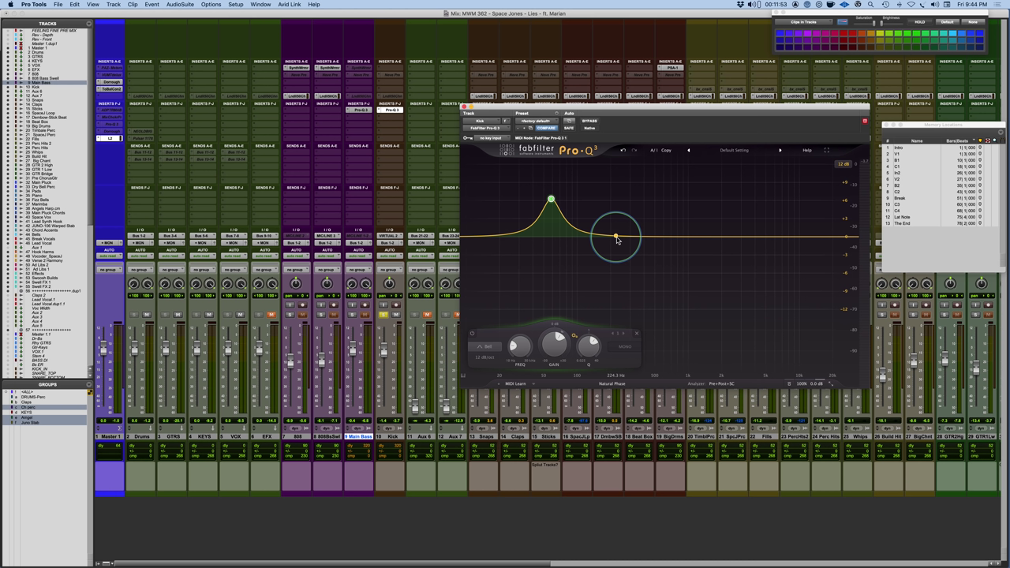
{"action": "mouse_move", "coordinate": [617, 240]}
{"action": "left_mouse_down"}
{"action": "mouse_move", "coordinate": [614, 289]}
{"action": "mouse_move", "coordinate": [627, 237]}
{"action": "left_mouse_up"}
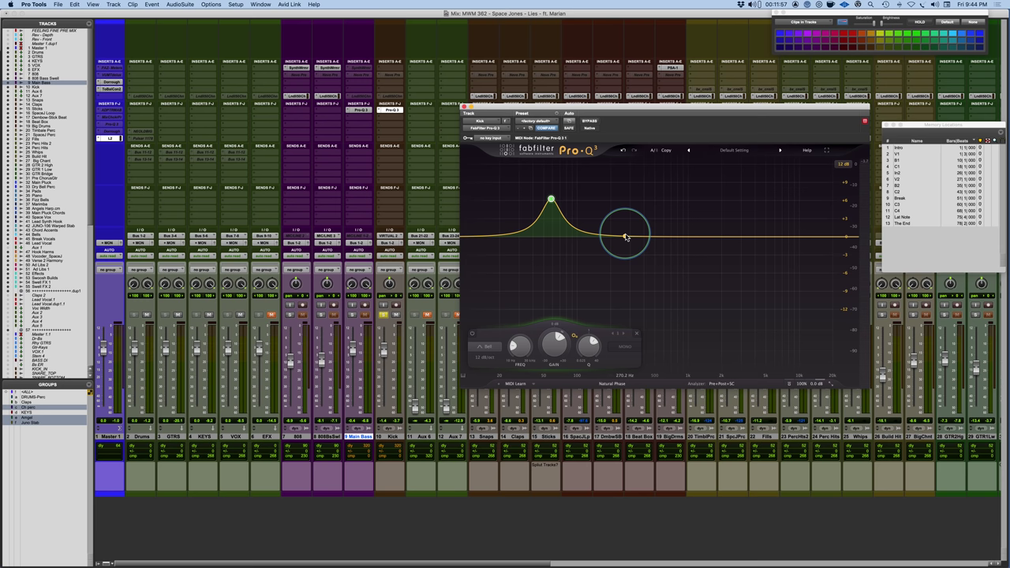
{"action": "left_click_drag", "start_coordinate": [626, 237], "coordinate": [625, 260]}
{"action": "left_click", "coordinate": [590, 121]}
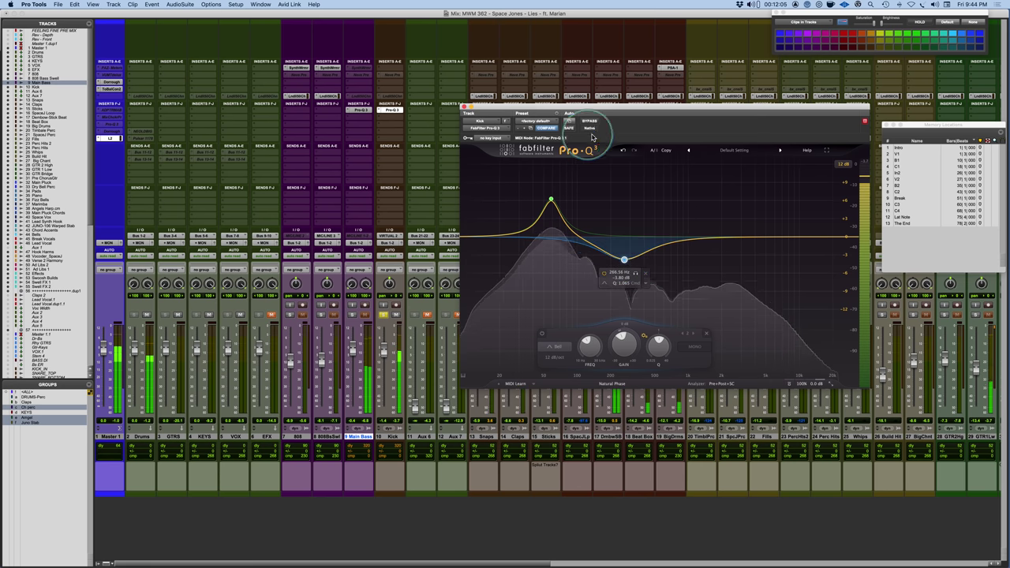
{"action": "left_click", "coordinate": [592, 122]}
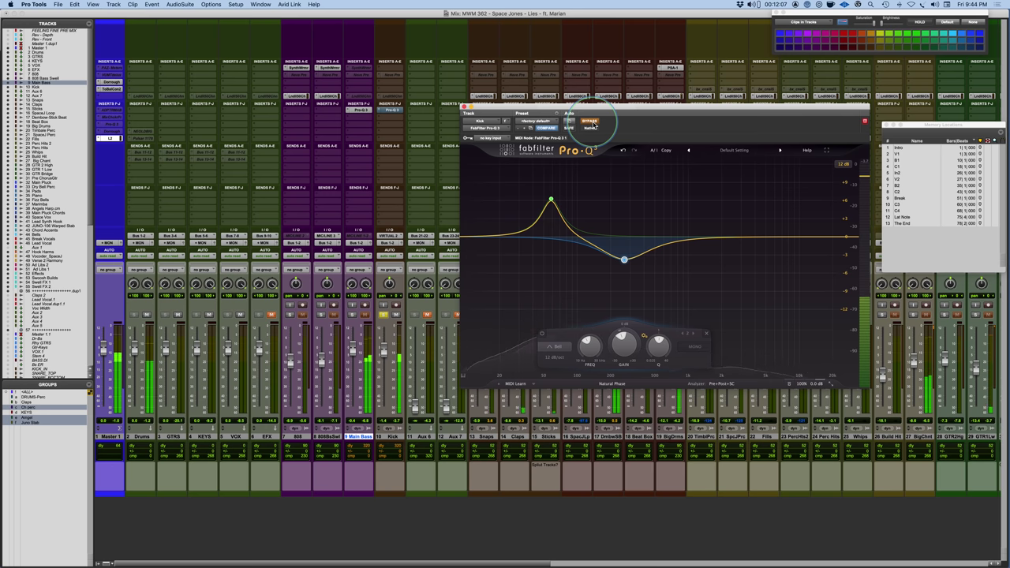
{"action": "left_click", "coordinate": [592, 122]}
- Ease the Kick's low bell boost to about 5.9 dB and add a 12 dB/oct low cut just above 20 Hz
{"action": "left_click", "coordinate": [551, 201]}
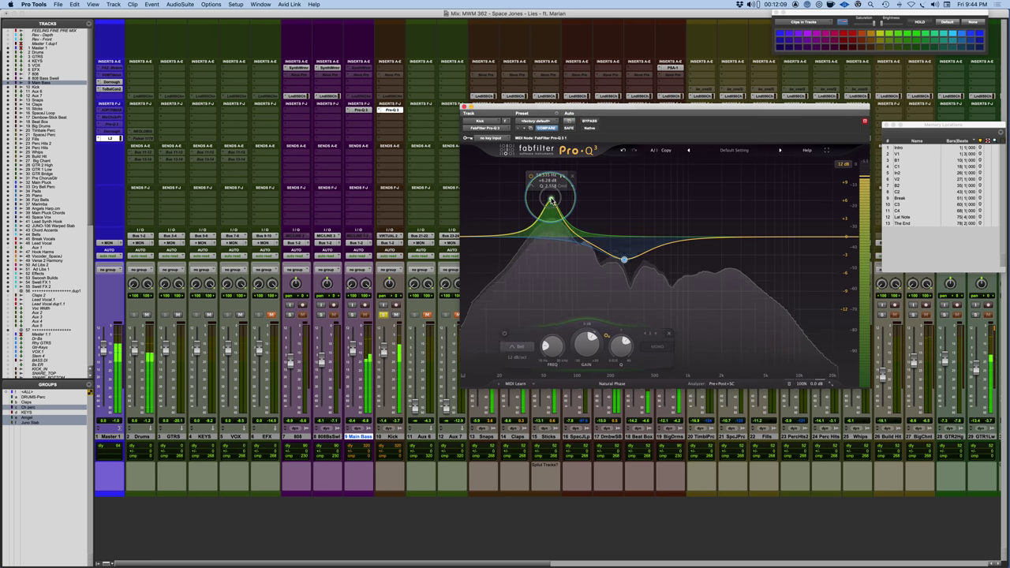
{"action": "left_click_drag", "start_coordinate": [551, 202], "coordinate": [552, 203]}
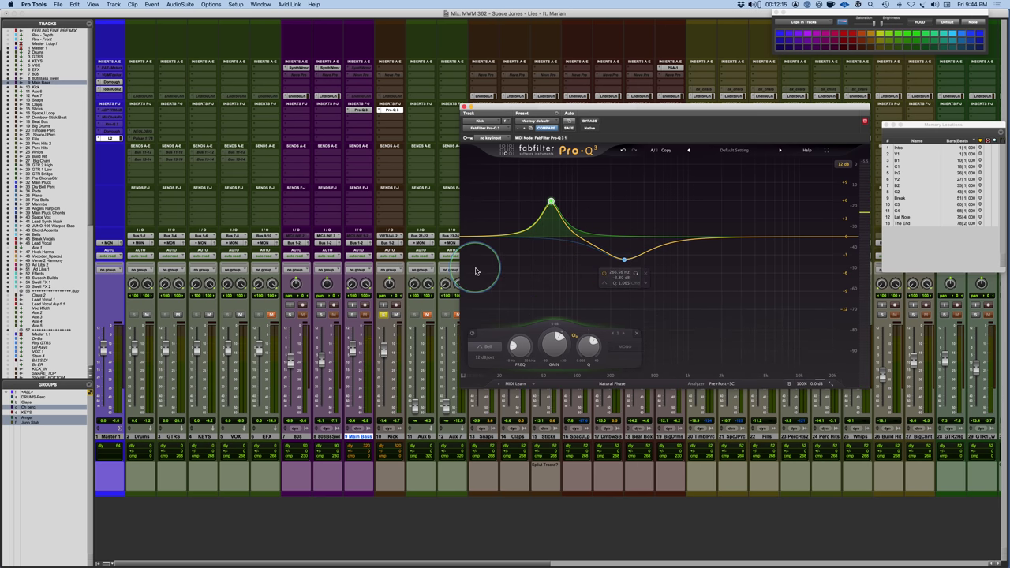
{"action": "left_click_drag", "start_coordinate": [472, 268], "coordinate": [507, 234]}
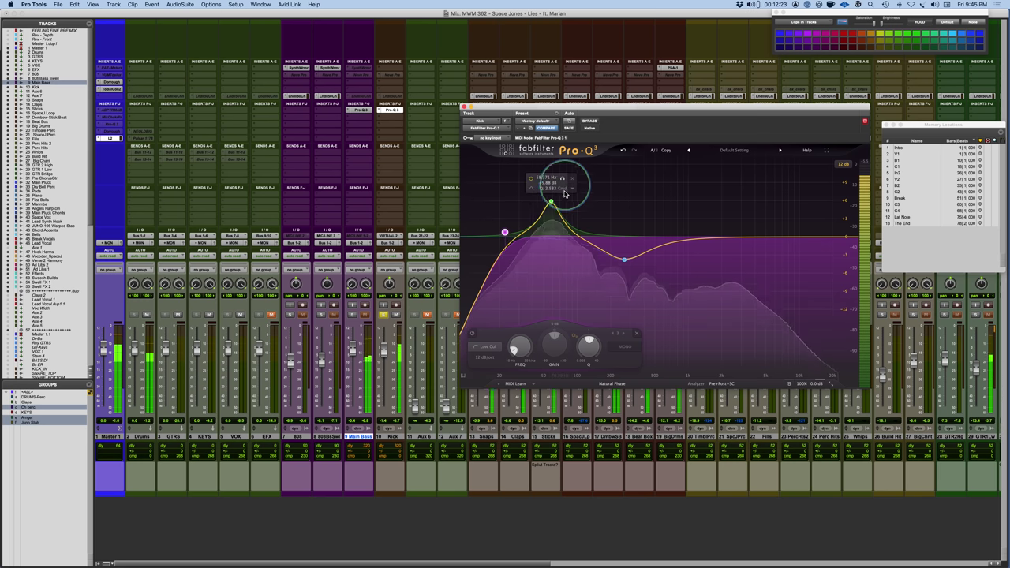
- Audition wider and narrower widths for the Kick's low boost and settle it at about 59.6 Hz, +6 dB, Q about 2.7
{"action": "left_click", "coordinate": [552, 203]}
{"action": "left_click_drag", "start_coordinate": [552, 202], "coordinate": [551, 198]}
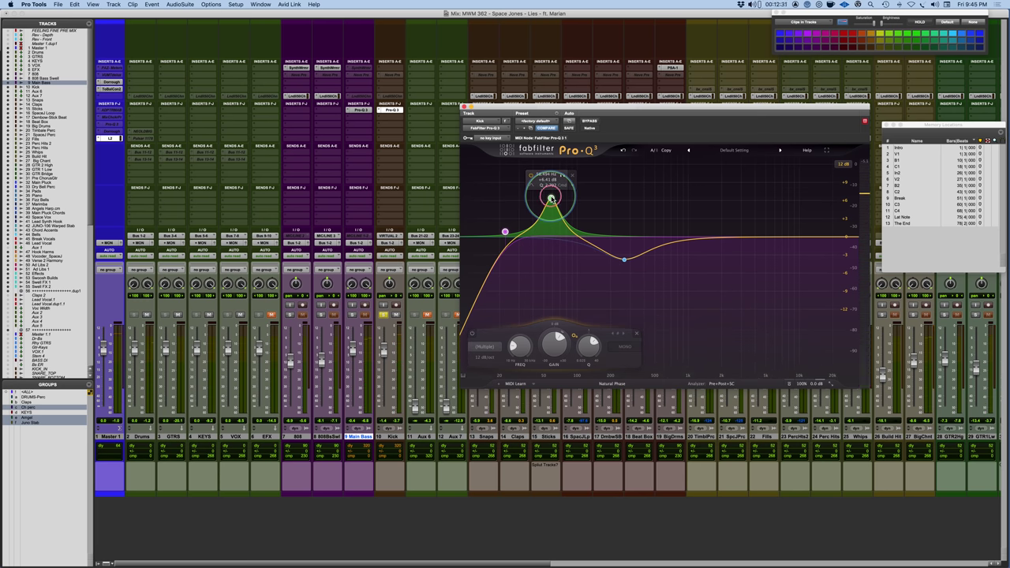
{"action": "left_click_drag", "start_coordinate": [551, 199], "coordinate": [552, 200]}
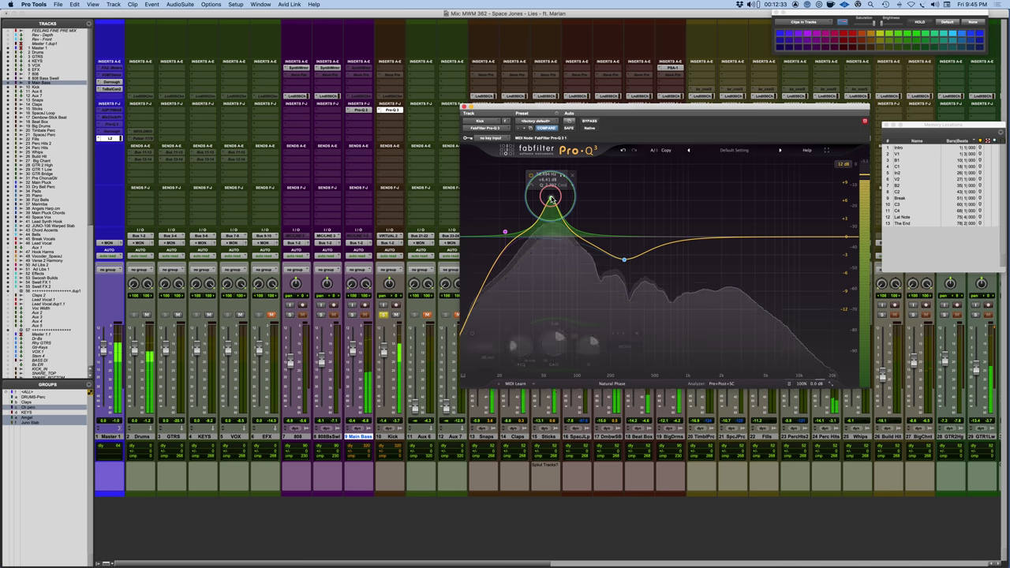
{"action": "scroll", "coordinate": [552, 186], "scroll_direction": "down", "scroll_amount": 5}
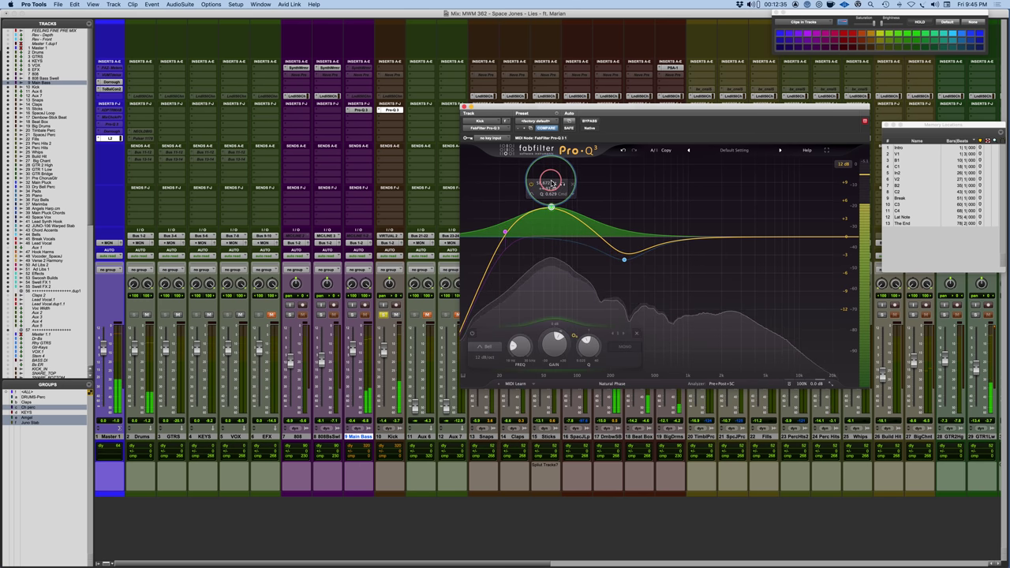
{"action": "scroll", "coordinate": [553, 198], "scroll_direction": "up", "scroll_amount": 5}
{"action": "scroll", "coordinate": [552, 199], "scroll_direction": "up", "scroll_amount": 3}
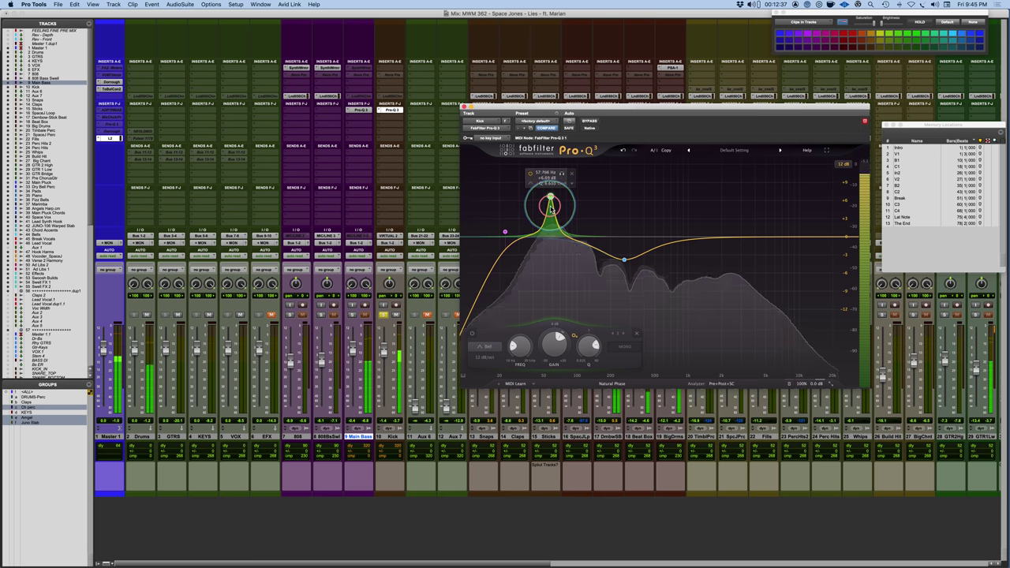
{"action": "scroll", "coordinate": [553, 199], "scroll_direction": "down", "scroll_amount": 3}
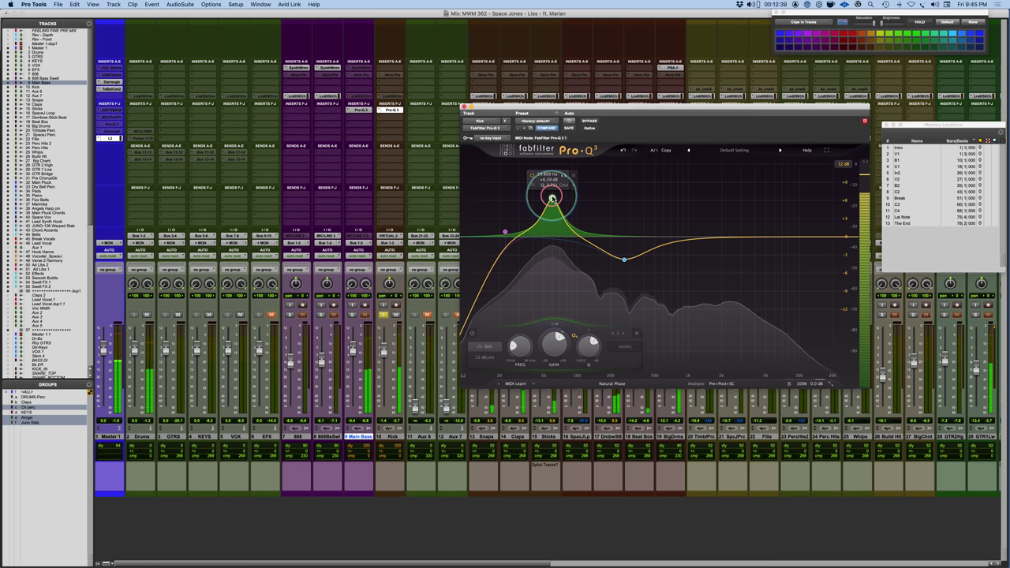
{"action": "left_click_drag", "start_coordinate": [552, 199], "coordinate": [553, 201]}
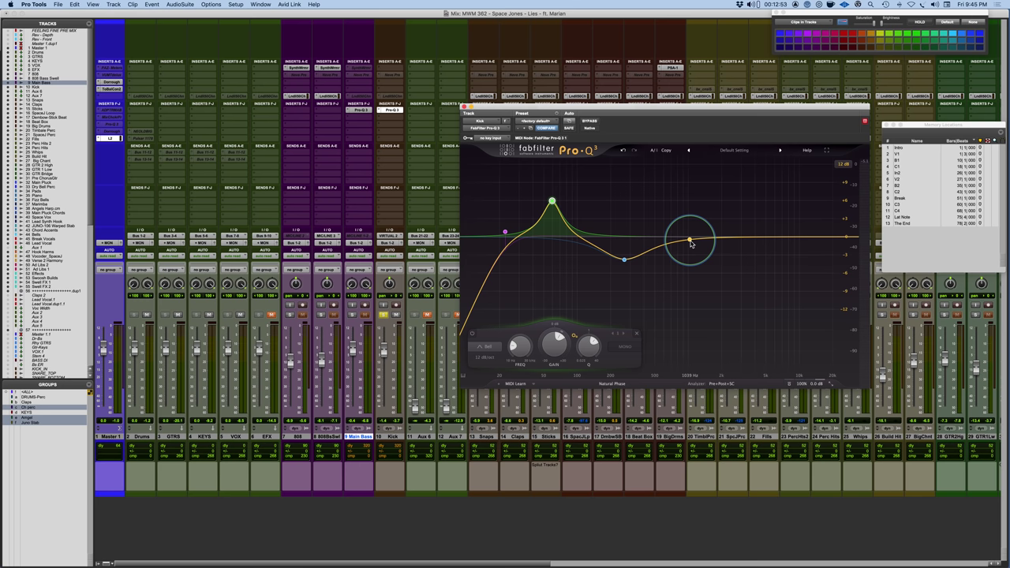
- Add a bell boost of about 3.6 dB at about 1005 Hz with Q about 2.3 to the Kick EQ during playback
{"action": "left_click_drag", "start_coordinate": [691, 243], "coordinate": [686, 221]}
{"action": "key", "text": "space"}
{"action": "scroll", "coordinate": [684, 223], "scroll_direction": "up", "scroll_amount": 3}
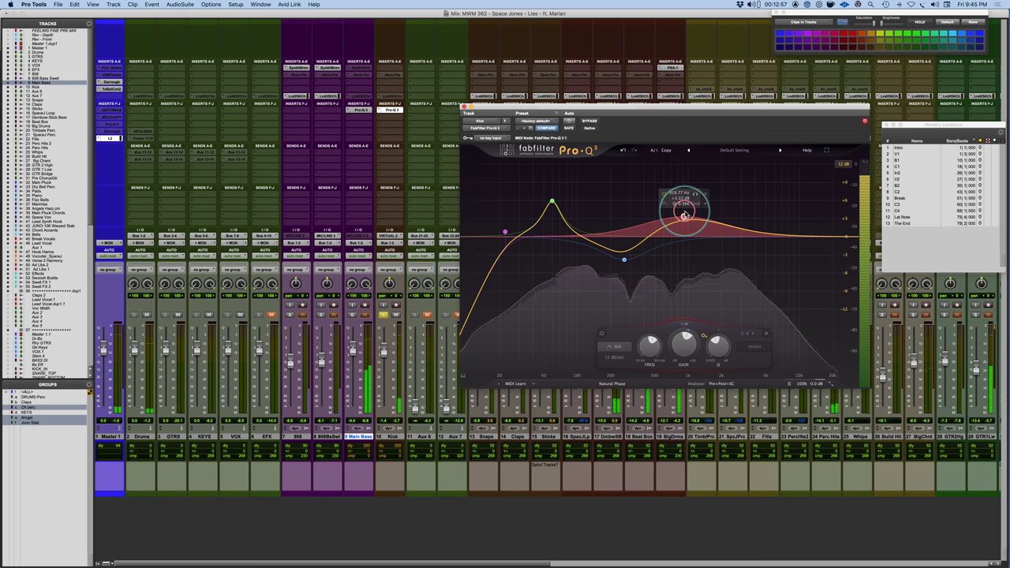
{"action": "left_click_drag", "start_coordinate": [685, 224], "coordinate": [684, 224]}
{"action": "scroll", "coordinate": [684, 225], "scroll_direction": "up", "scroll_amount": 4}
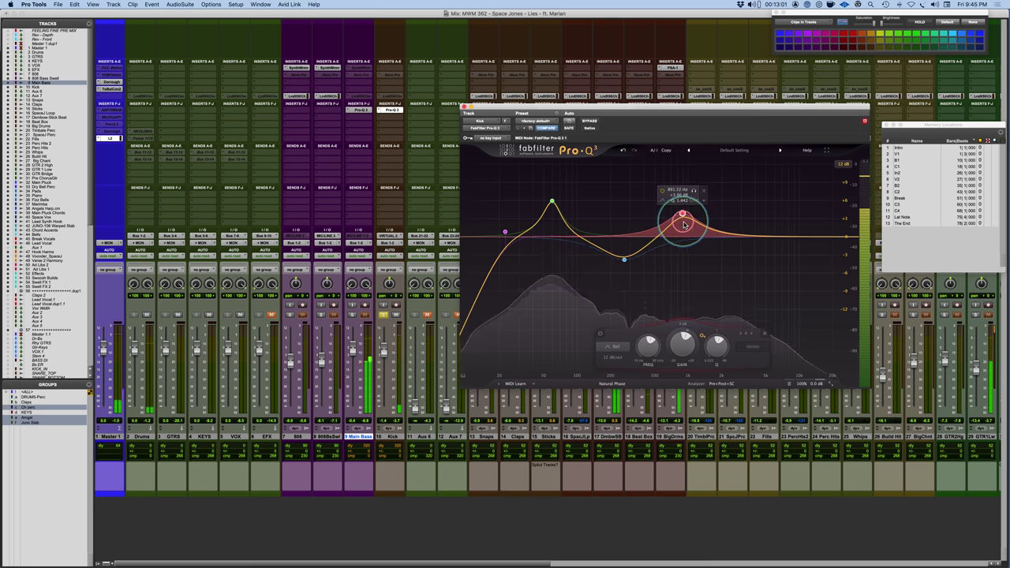
{"action": "scroll", "coordinate": [684, 221], "scroll_direction": "up", "scroll_amount": 3}
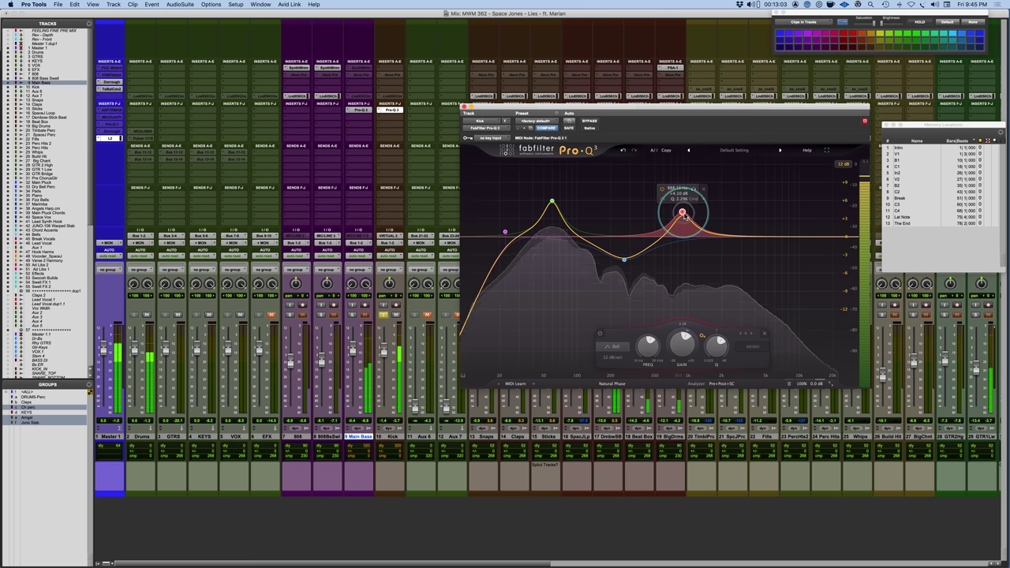
{"action": "mouse_move", "coordinate": [684, 216]}
{"action": "left_mouse_down"}
{"action": "mouse_move", "coordinate": [693, 217]}
{"action": "mouse_move", "coordinate": [676, 195]}
{"action": "mouse_move", "coordinate": [673, 217]}
{"action": "mouse_move", "coordinate": [692, 219]}
{"action": "left_mouse_up"}
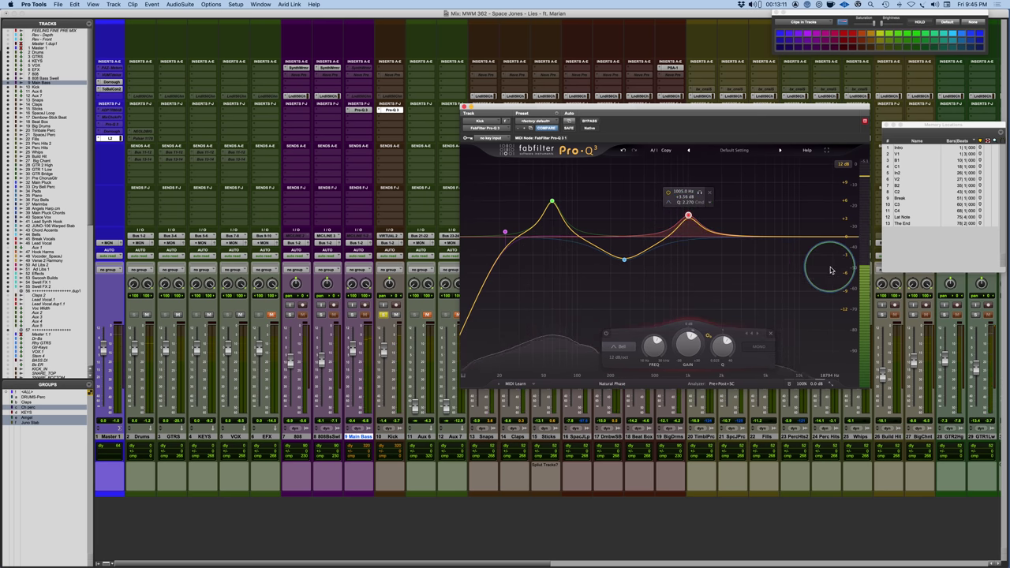
- Add a 12 dB/oct high cut just below 10 kHz to the Kick EQ and compare it against bypass
{"action": "left_click_drag", "start_coordinate": [830, 263], "coordinate": [797, 237]}
{"action": "left_click", "coordinate": [590, 120]}
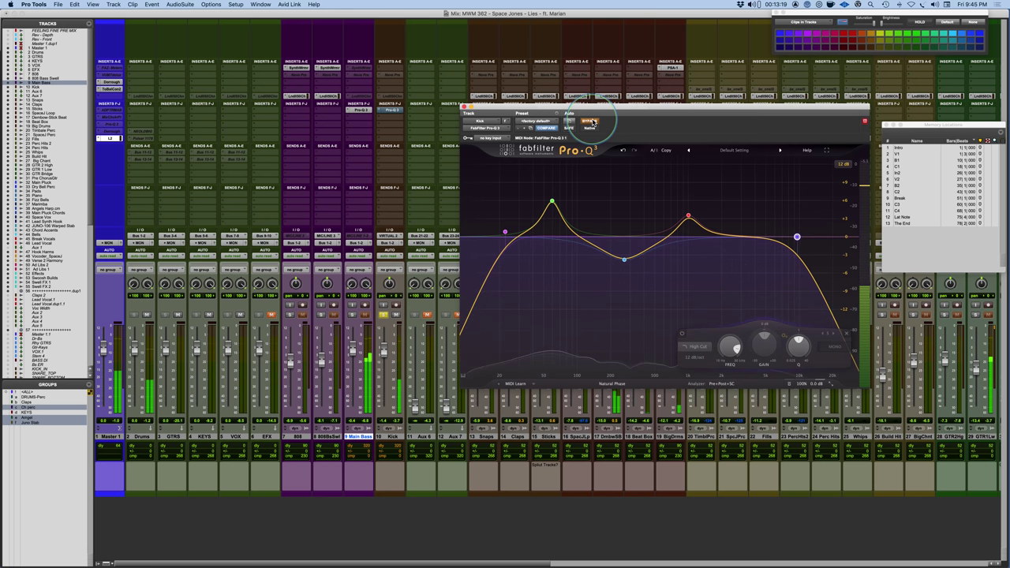
{"action": "left_click", "coordinate": [591, 120]}
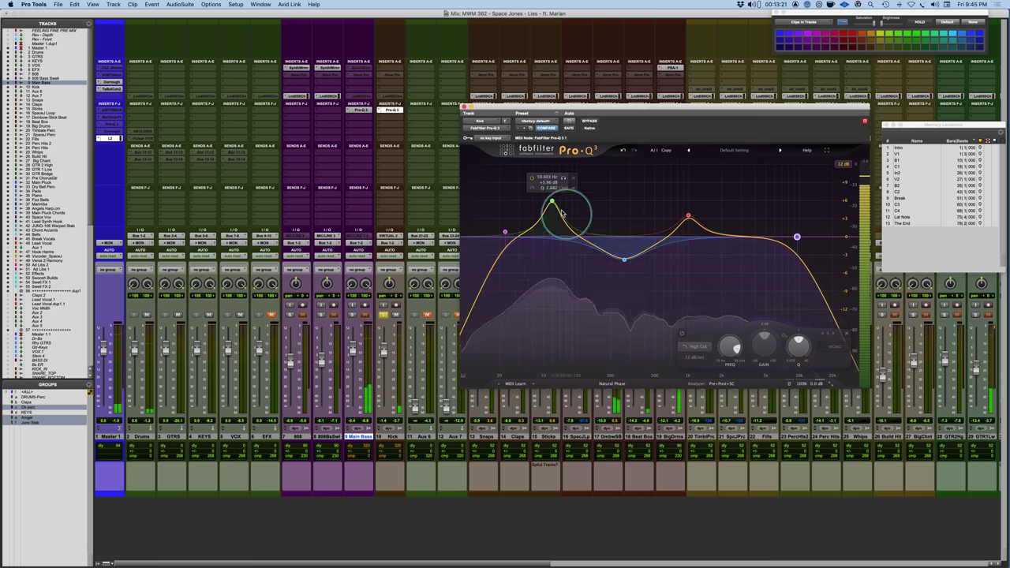
{"action": "key", "text": "space"}
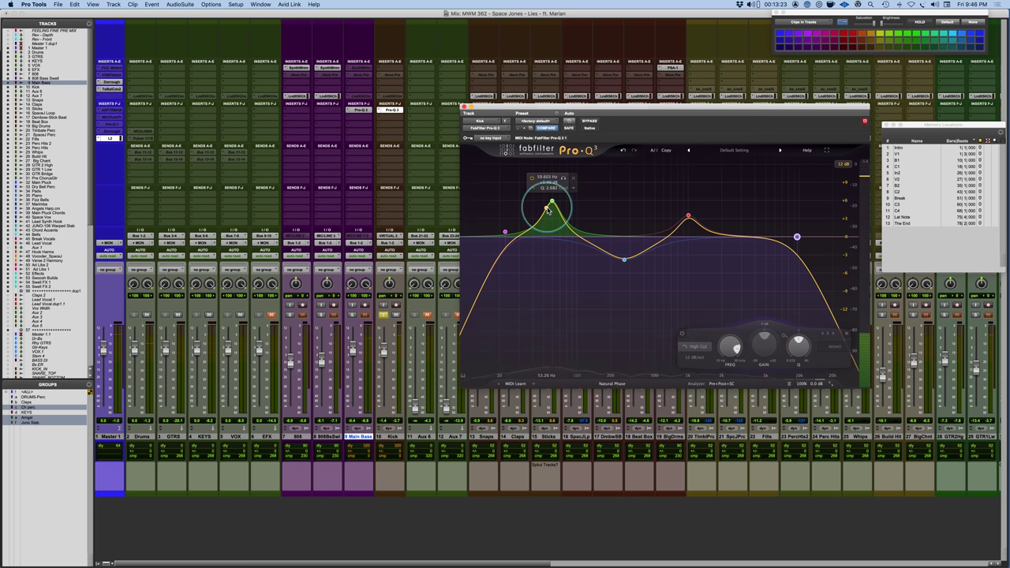
- Open the Pro-Q 3 on the Main Bass track and solo Main Bass together with the Kick
{"action": "left_click", "coordinate": [359, 110]}
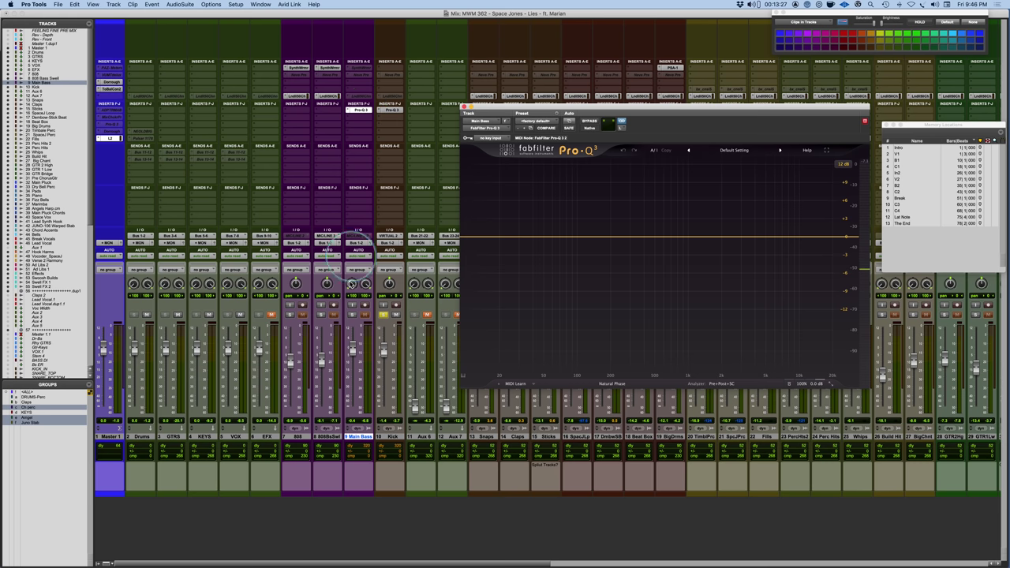
{"action": "left_click", "coordinate": [352, 315]}
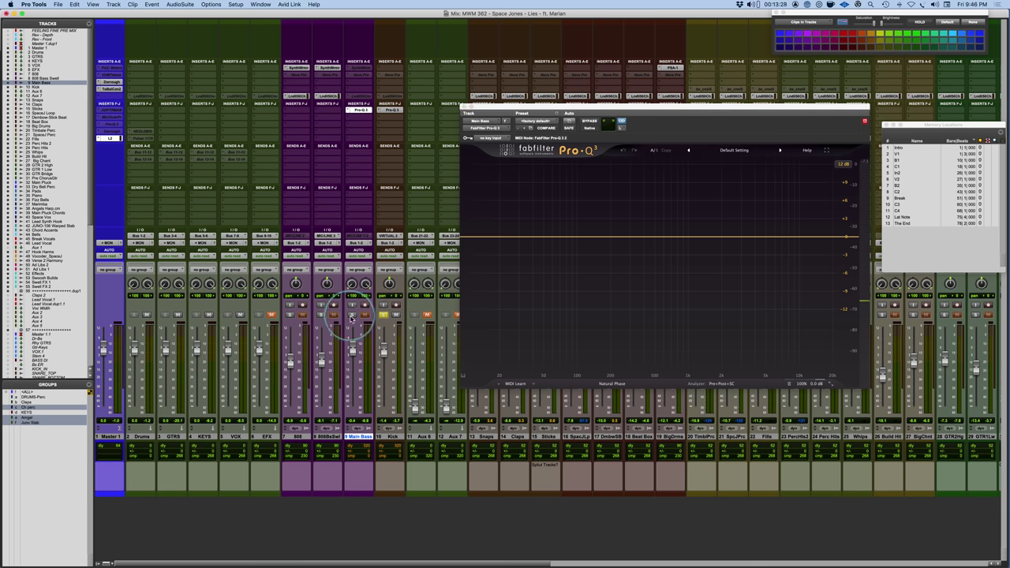
{"action": "left_click", "coordinate": [359, 110]}
{"action": "left_click", "coordinate": [359, 109]}
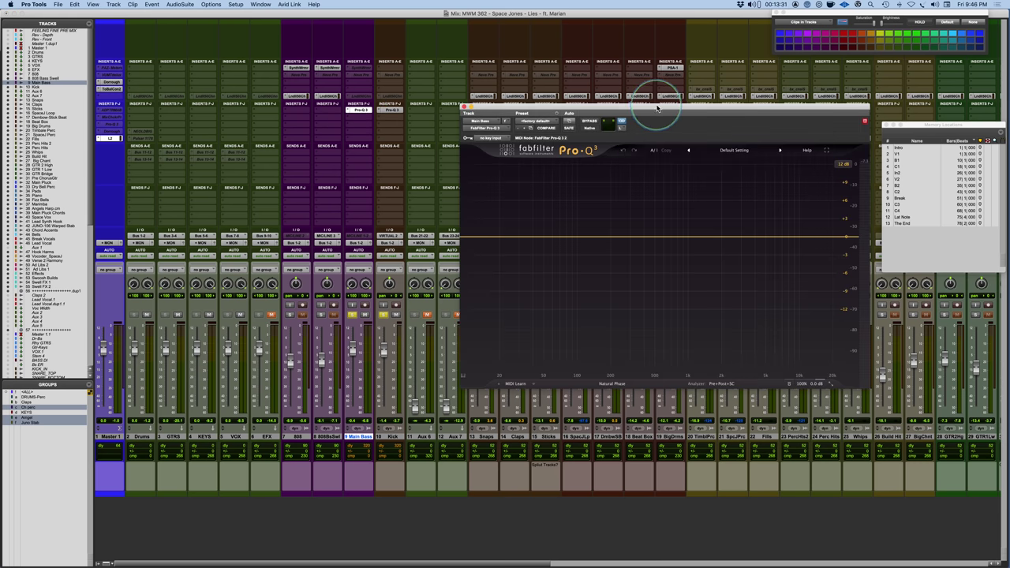
- Add a low shelf boost of about 2.5 dB and a bell boost of about 4 dB near 700 Hz to the Main Bass EQ
{"action": "left_click_drag", "start_coordinate": [655, 106], "coordinate": [659, 125]}
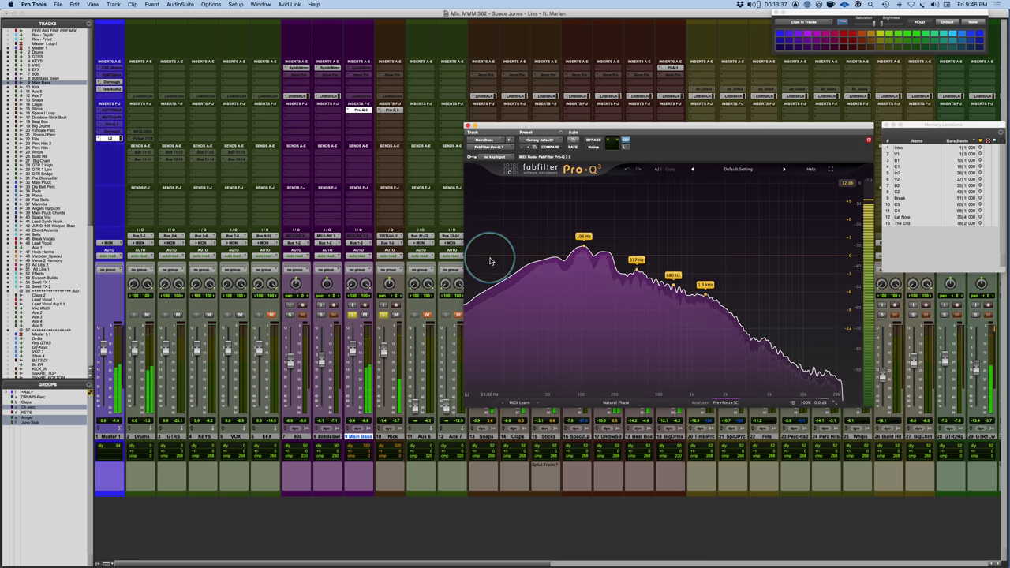
{"action": "left_click_drag", "start_coordinate": [478, 255], "coordinate": [624, 228]}
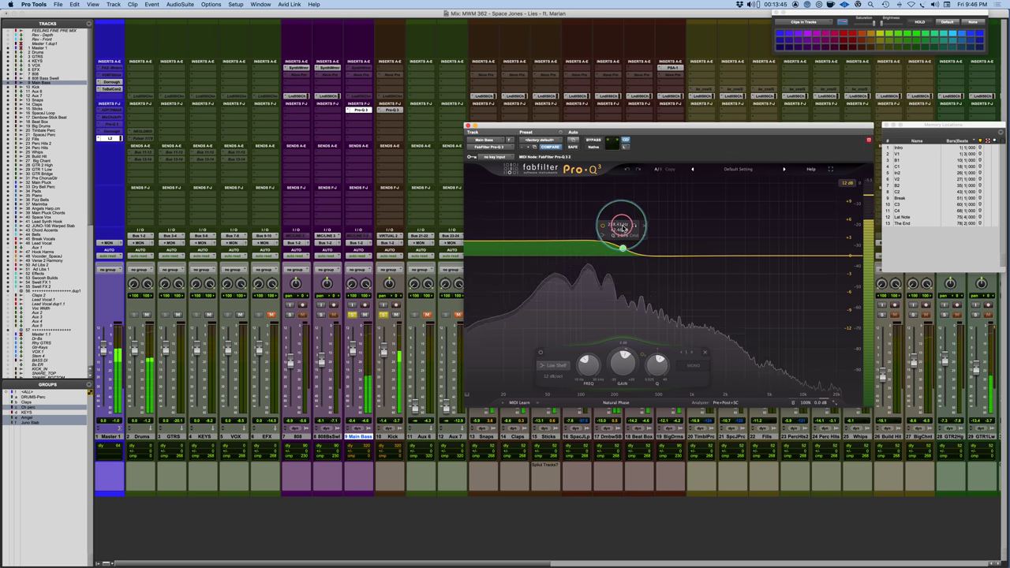
{"action": "left_click", "coordinate": [689, 255]}
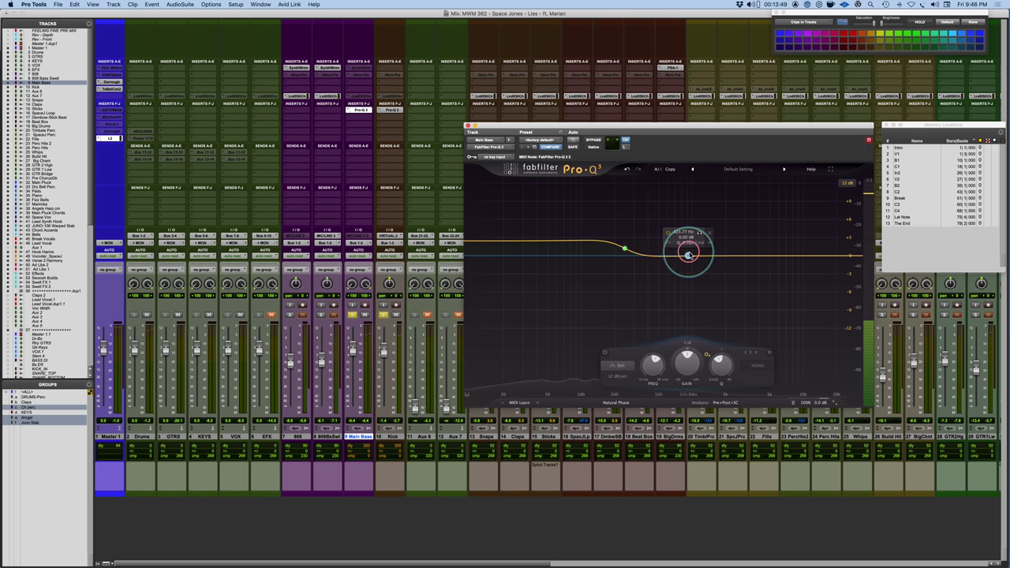
{"action": "left_click_drag", "start_coordinate": [689, 256], "coordinate": [675, 228]}
{"action": "key", "text": "space"}
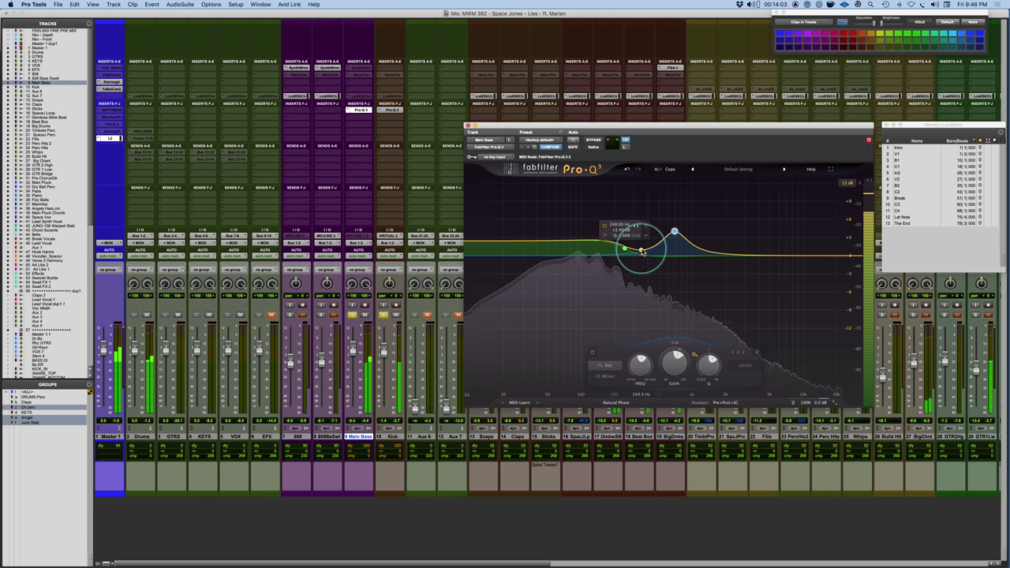
- Add a bell cut of about 1.6 dB near 370 Hz to the Main Bass EQ and compare it against bypass
{"action": "left_click_drag", "start_coordinate": [627, 251], "coordinate": [644, 262]}
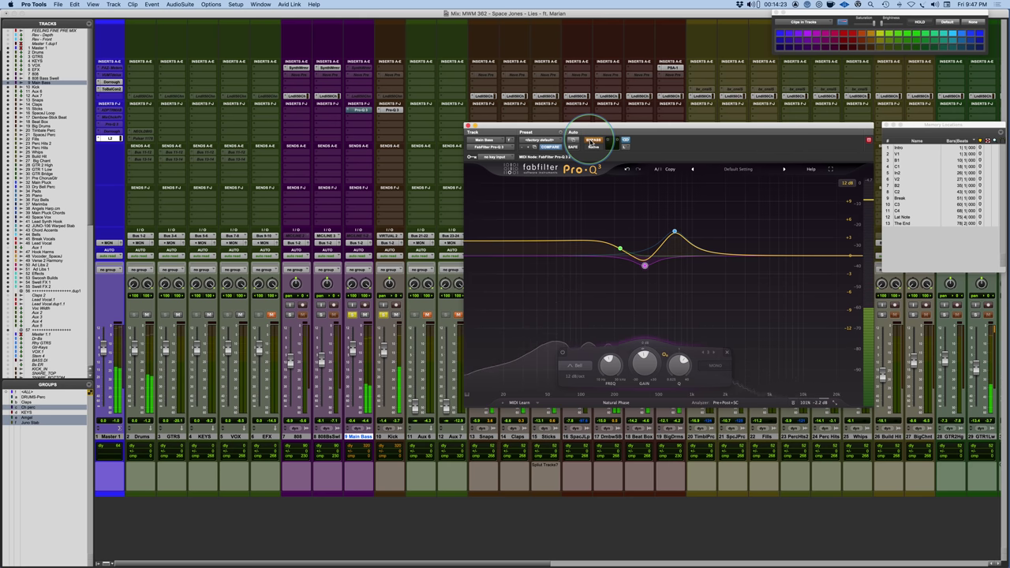
{"action": "left_click", "coordinate": [592, 141]}
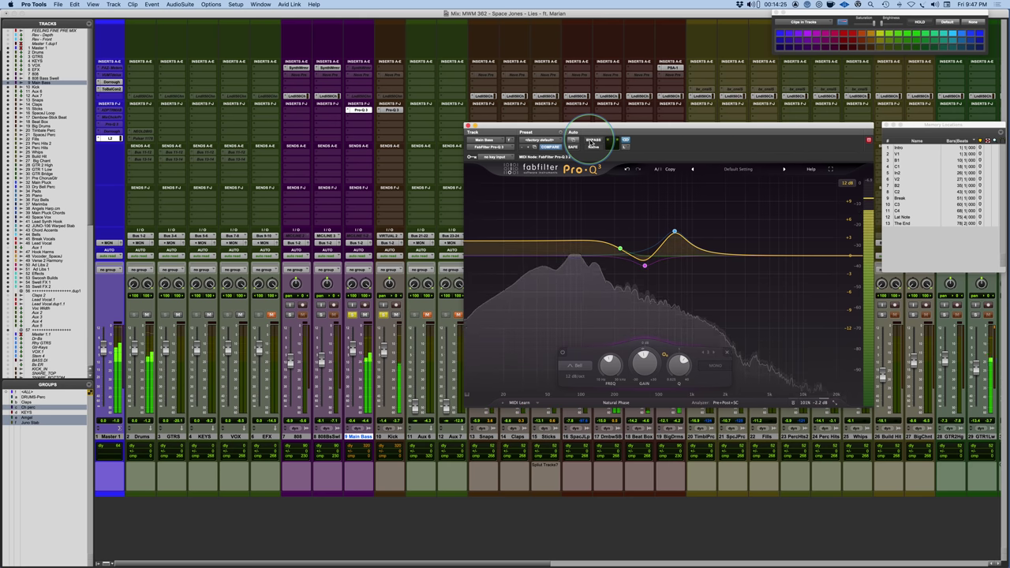
- Open the Pro-Q 3 on the Kick track and compare its processing against bypass during playback
{"action": "left_click", "coordinate": [389, 111]}
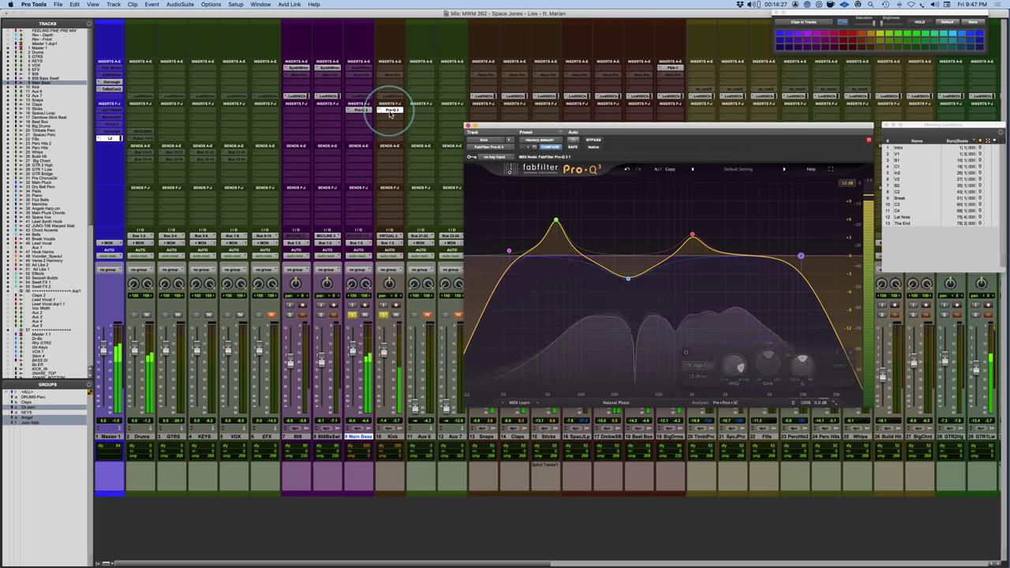
{"action": "left_click", "coordinate": [595, 141]}
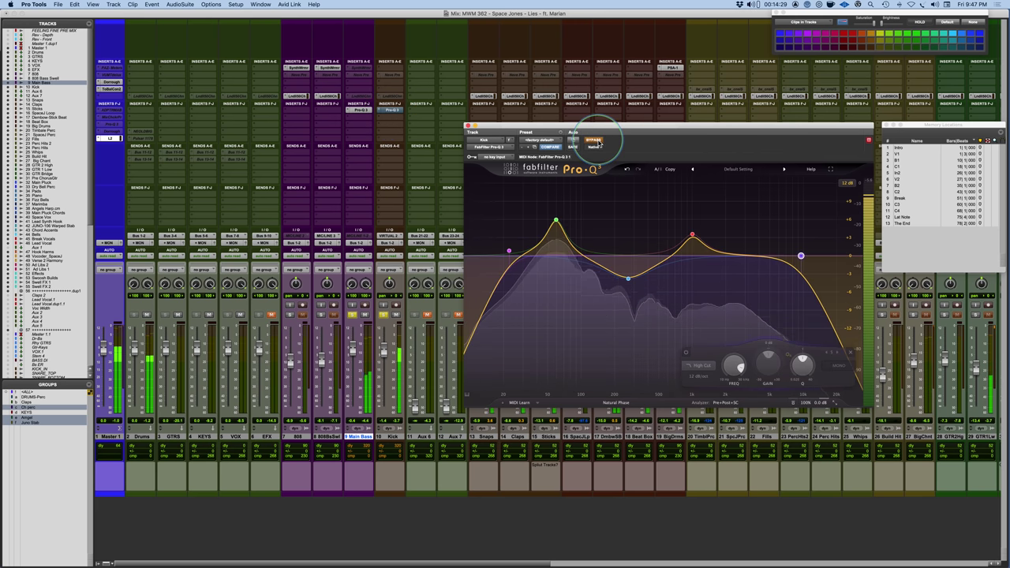
{"action": "left_click", "coordinate": [594, 141]}
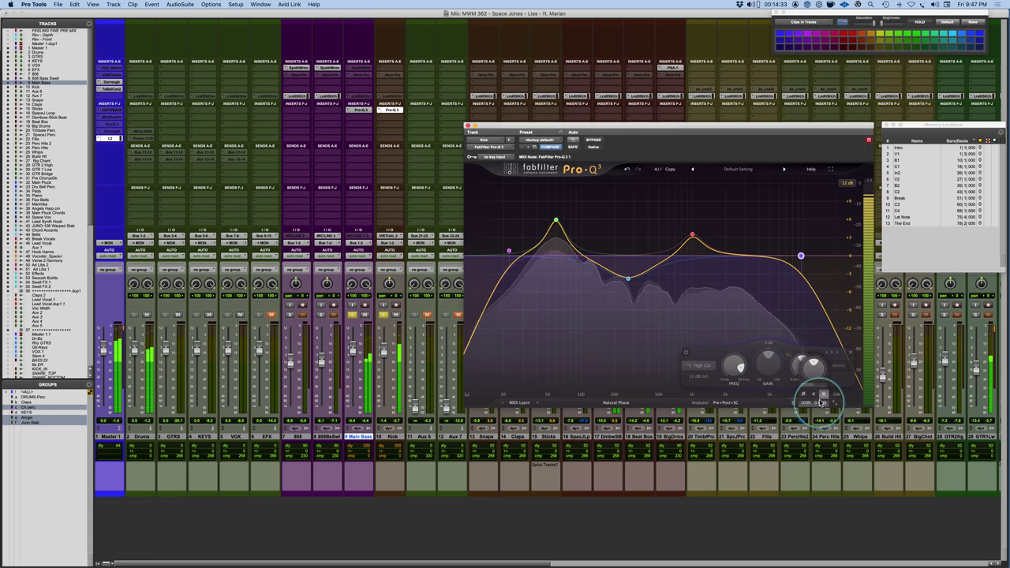
- Lower the output level of the Kick's Pro-Q 3 to about -0.9 dB
{"action": "mouse_move", "coordinate": [816, 373]}
{"action": "scroll", "coordinate": [816, 373], "scroll_direction": "down", "scroll_amount": 1}
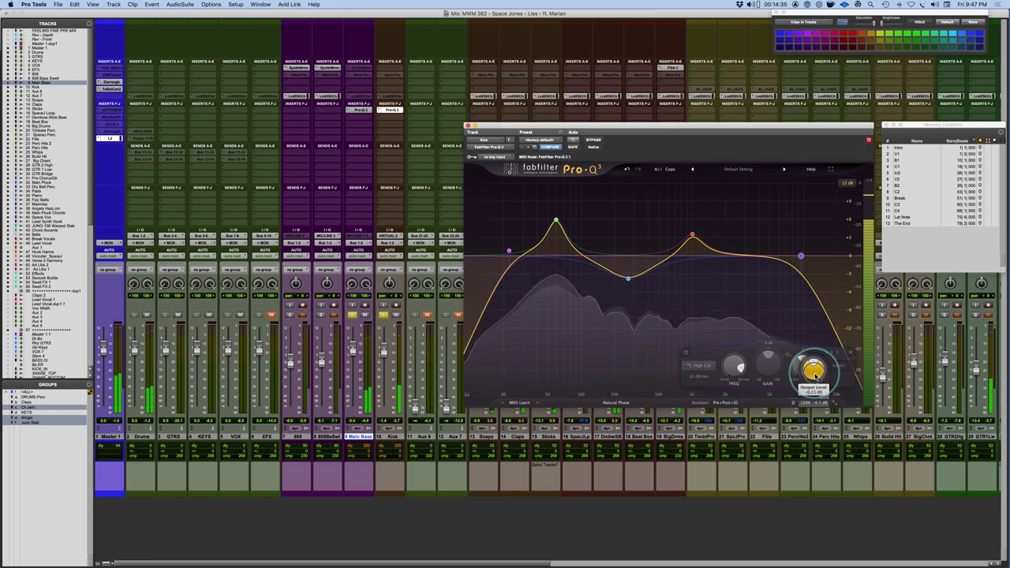
{"action": "scroll", "coordinate": [815, 380], "scroll_direction": "down", "scroll_amount": 2}
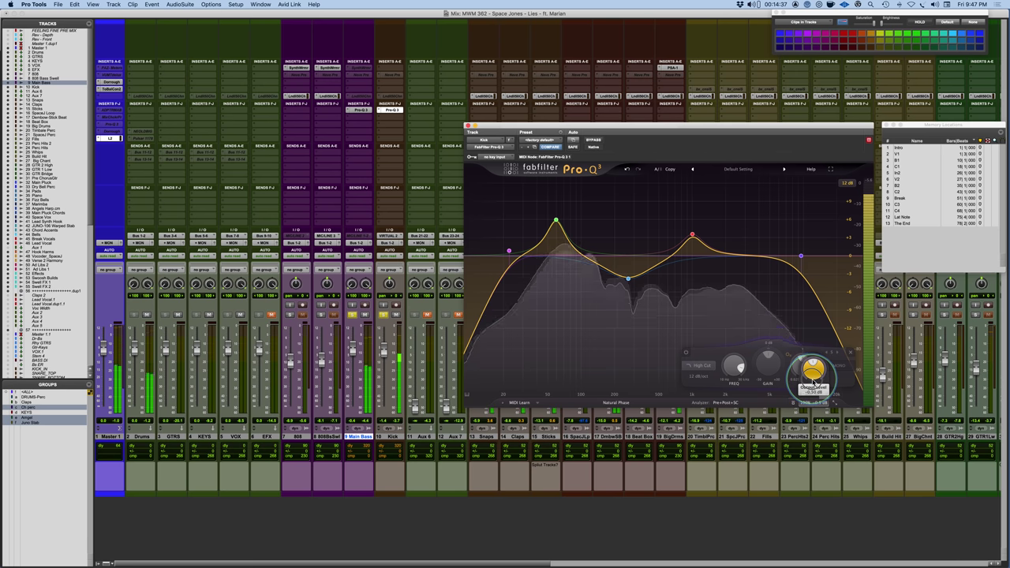
{"action": "scroll", "coordinate": [816, 382], "scroll_direction": "down", "scroll_amount": 1}
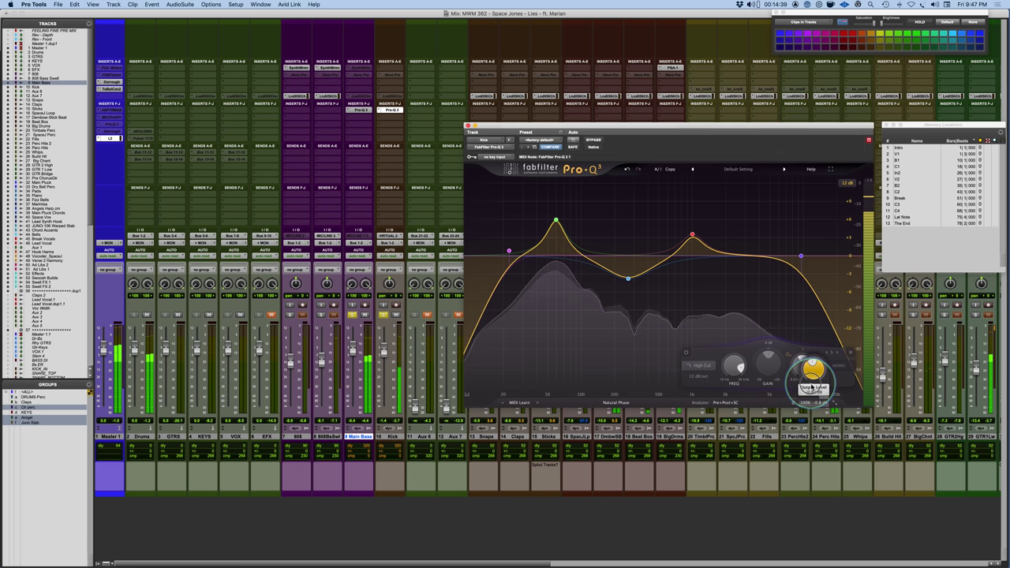
{"action": "scroll", "coordinate": [813, 386], "scroll_direction": "down", "scroll_amount": 1}
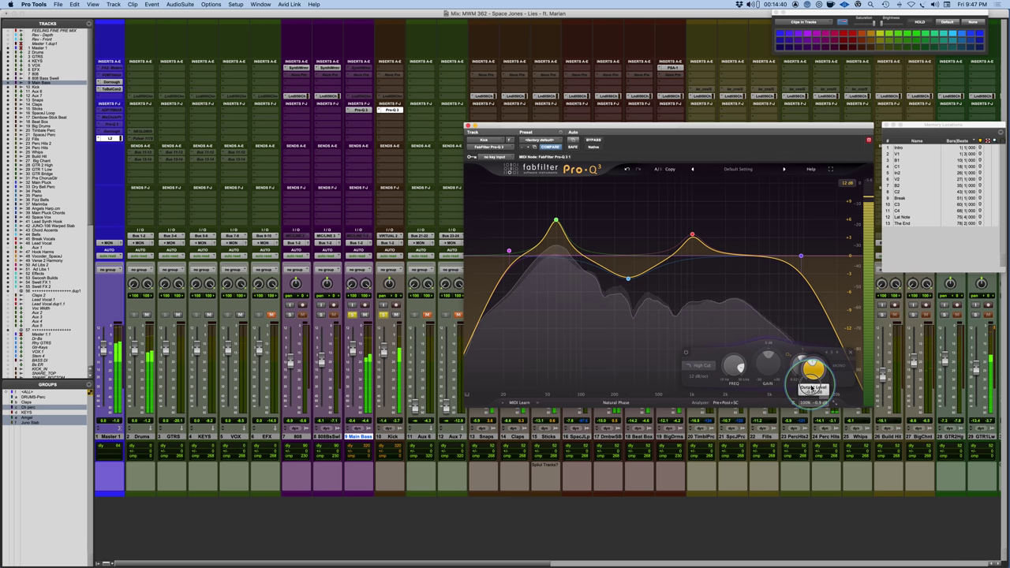
- Select the Kick together with Main Bass, compare both Pro-Q 3 inserts against bypass simultaneously, and stop playback
{"action": "left_click", "coordinate": [387, 437], "text": "shift"}
{"action": "left_click", "coordinate": [387, 109], "text": "super"}
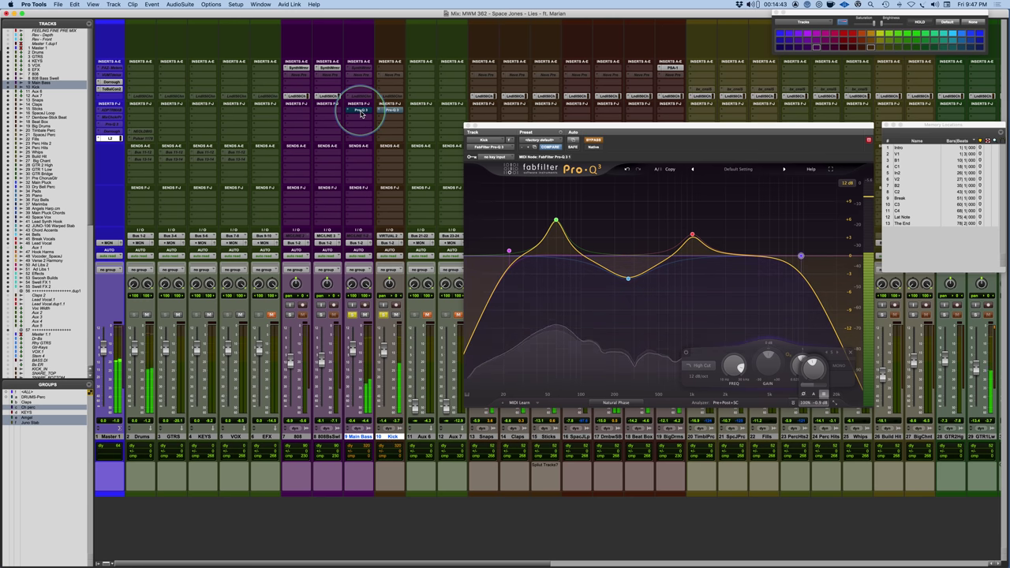
{"action": "left_click", "coordinate": [361, 113], "text": "super"}
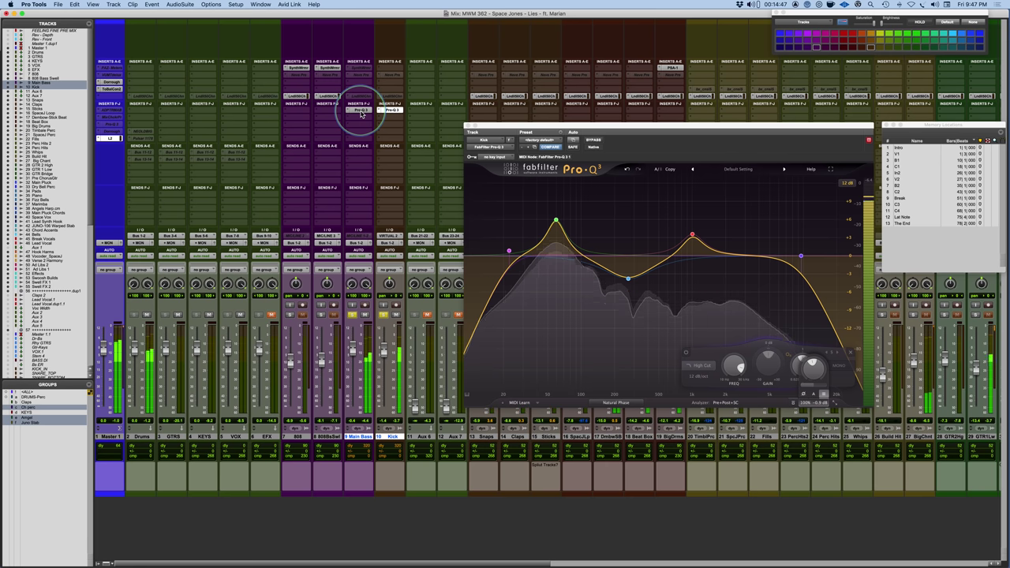
{"action": "left_click", "coordinate": [362, 112], "text": "super"}
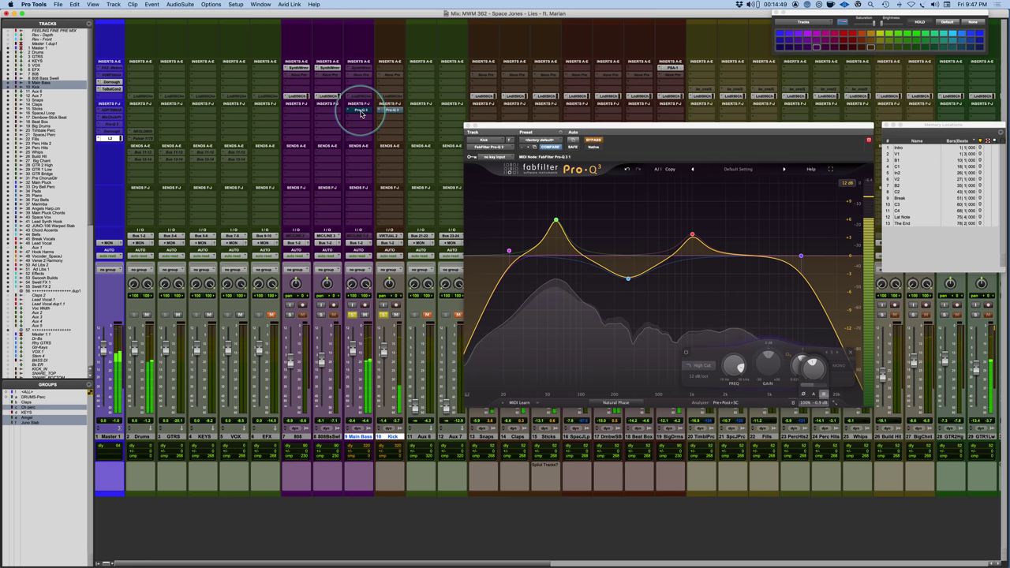
{"action": "left_click", "coordinate": [362, 113], "text": "super"}
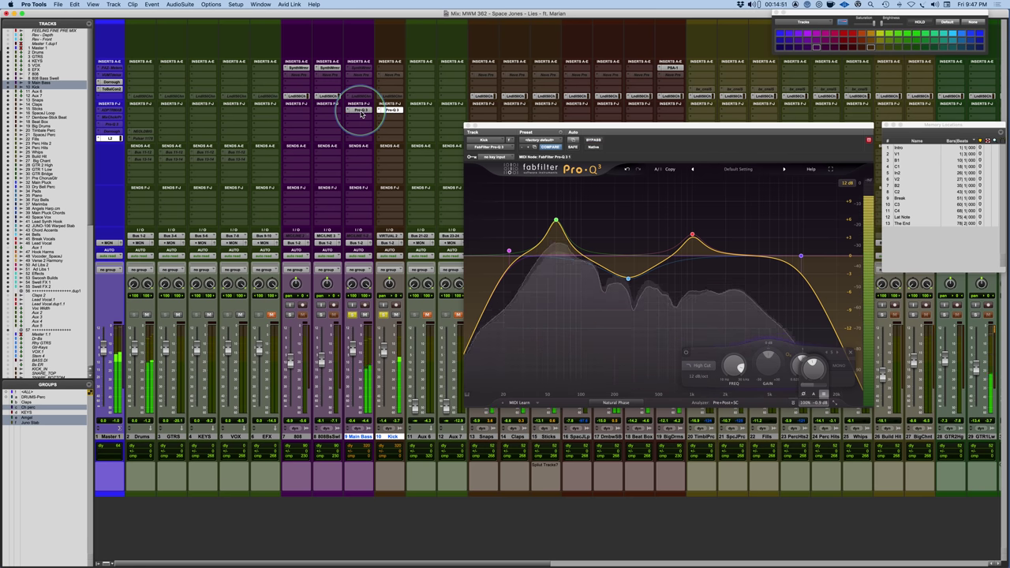
{"action": "key", "text": "space"}
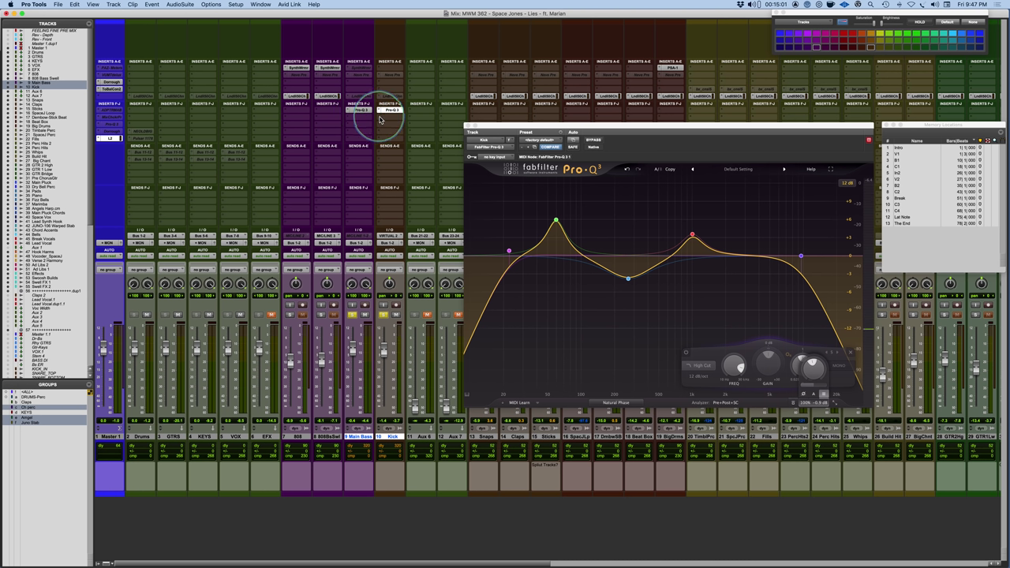
- Insert the API-2500 (mono) compressor on the Kick track directly after the Pro-Q 3
{"action": "left_click", "coordinate": [380, 118]}
{"action": "left_click", "coordinate": [395, 103]}
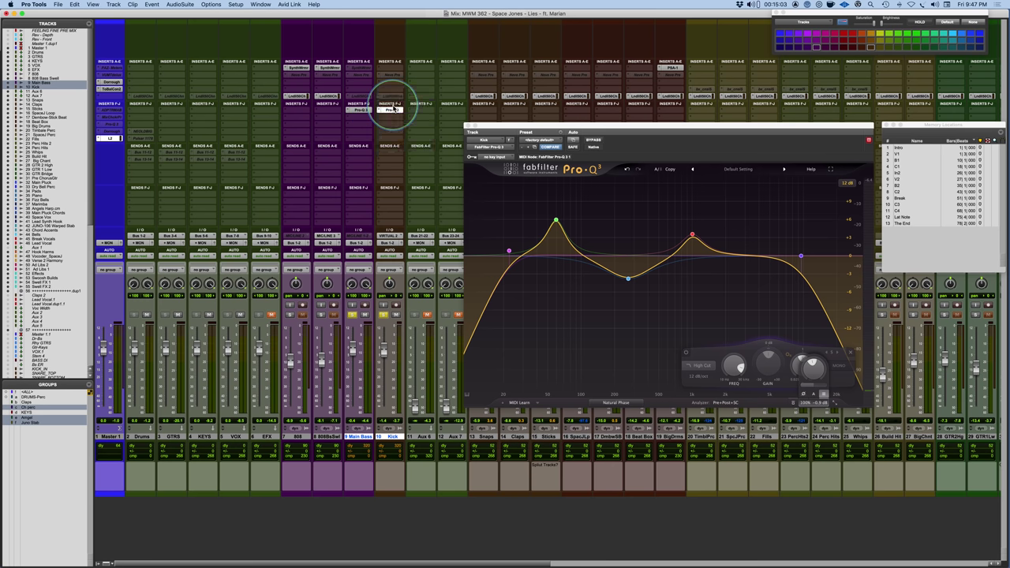
{"action": "type", "text": "ap"}
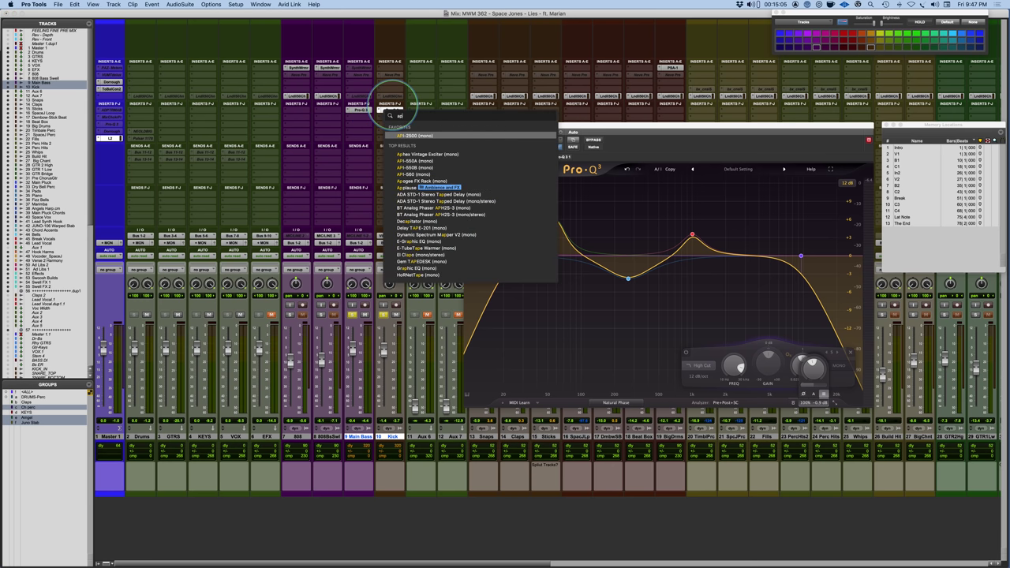
{"action": "type", "text": "i2"}
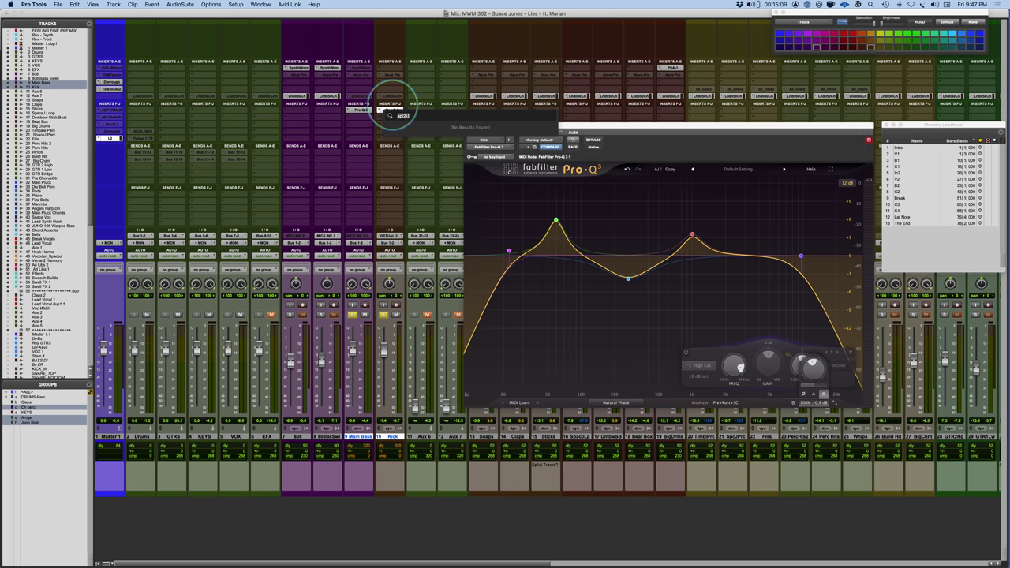
{"action": "key", "text": "BackSpace"}
{"action": "type", "text": "2500"}
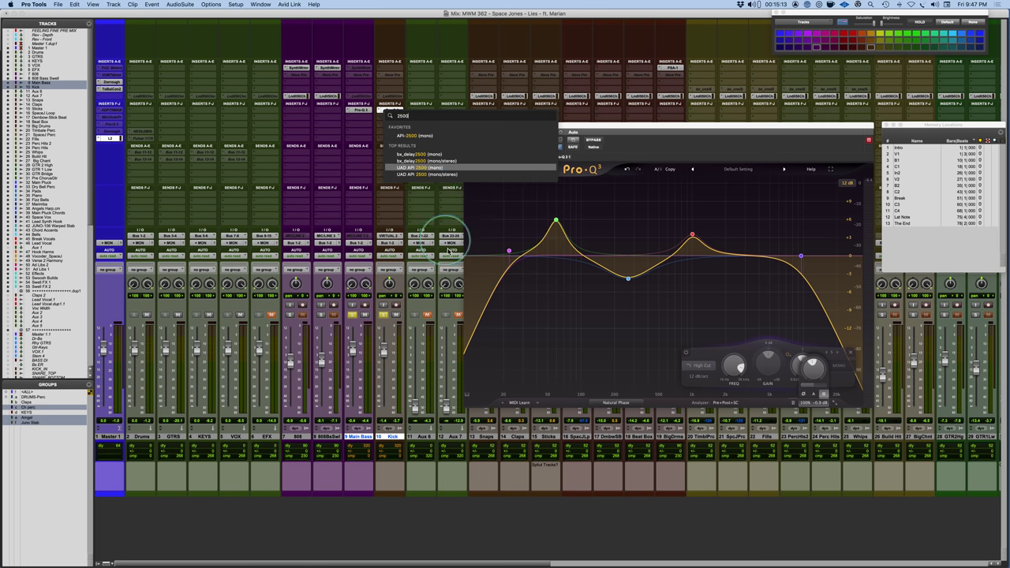
{"action": "left_click", "coordinate": [416, 136]}
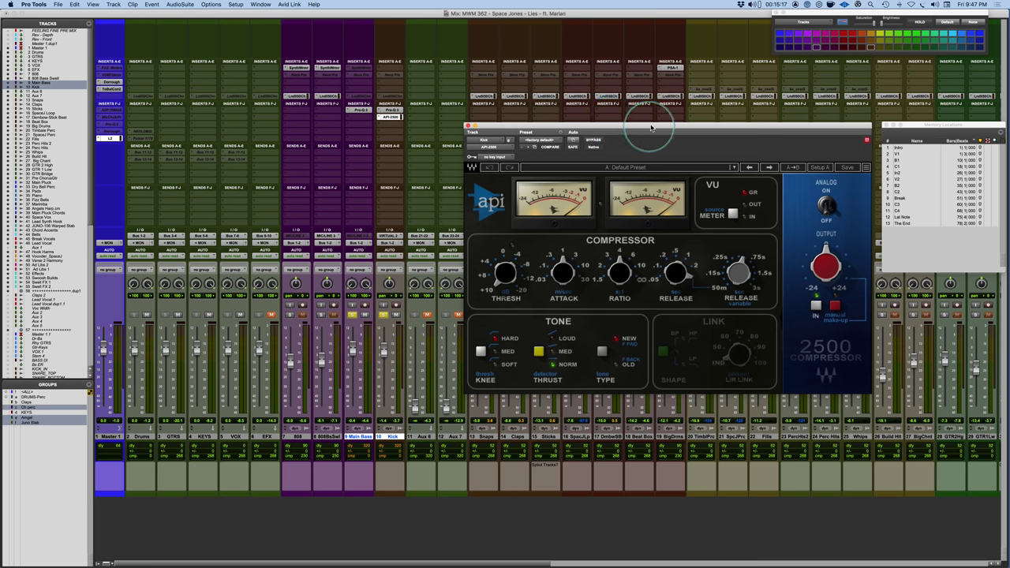
- Adjust the attack, threshold and release of the Kick's API-2500, using a fixed release instead of the variable one
{"action": "left_click_drag", "start_coordinate": [654, 124], "coordinate": [599, 125]}
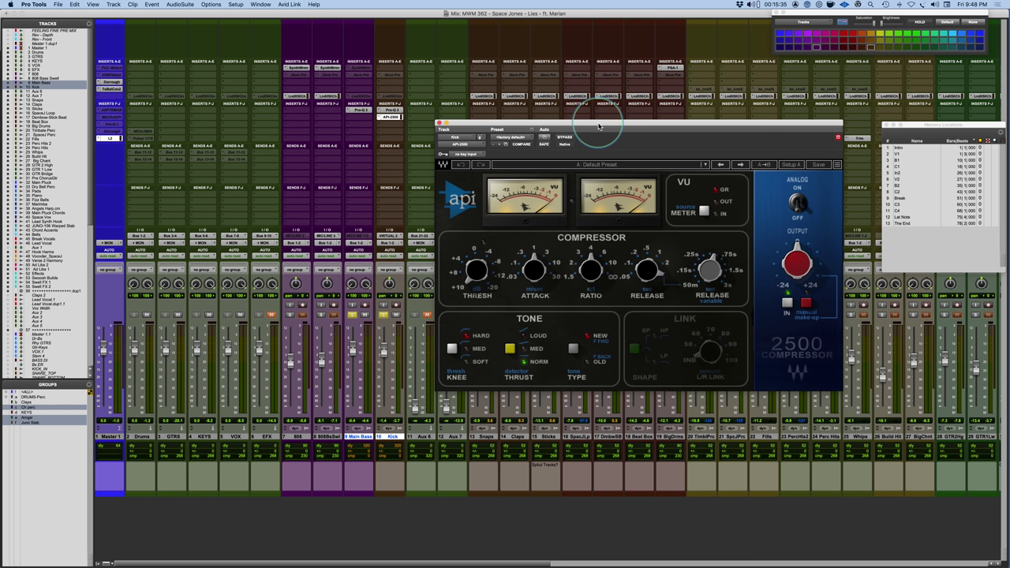
{"action": "left_click_drag", "start_coordinate": [528, 276], "coordinate": [535, 249]}
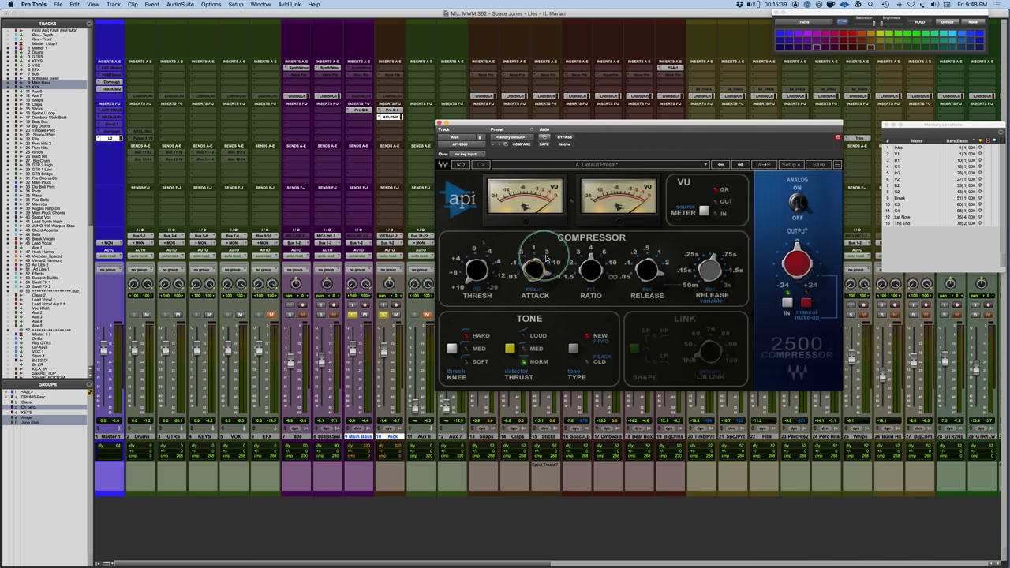
{"action": "left_click_drag", "start_coordinate": [652, 269], "coordinate": [636, 254]}
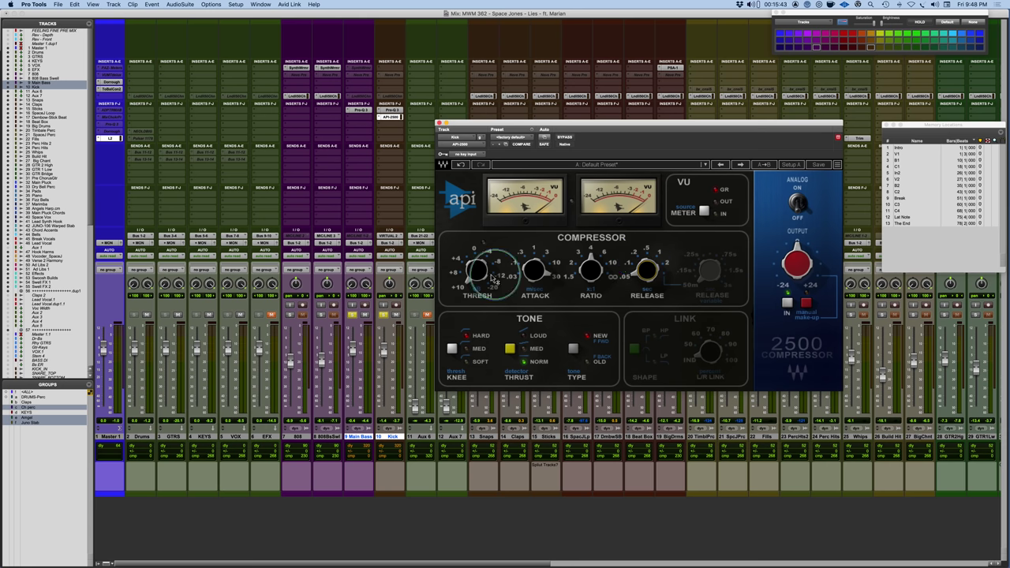
{"action": "left_click_drag", "start_coordinate": [477, 280], "coordinate": [451, 257]}
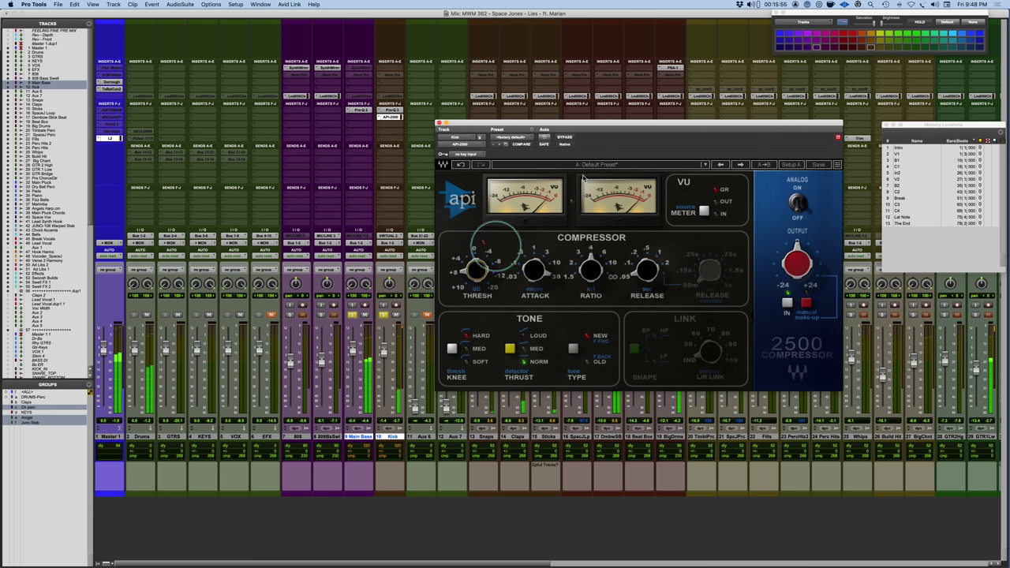
- Compare the Kick with the API-2500 compressor engaged and bypassed during playback
{"action": "left_click", "coordinate": [566, 139]}
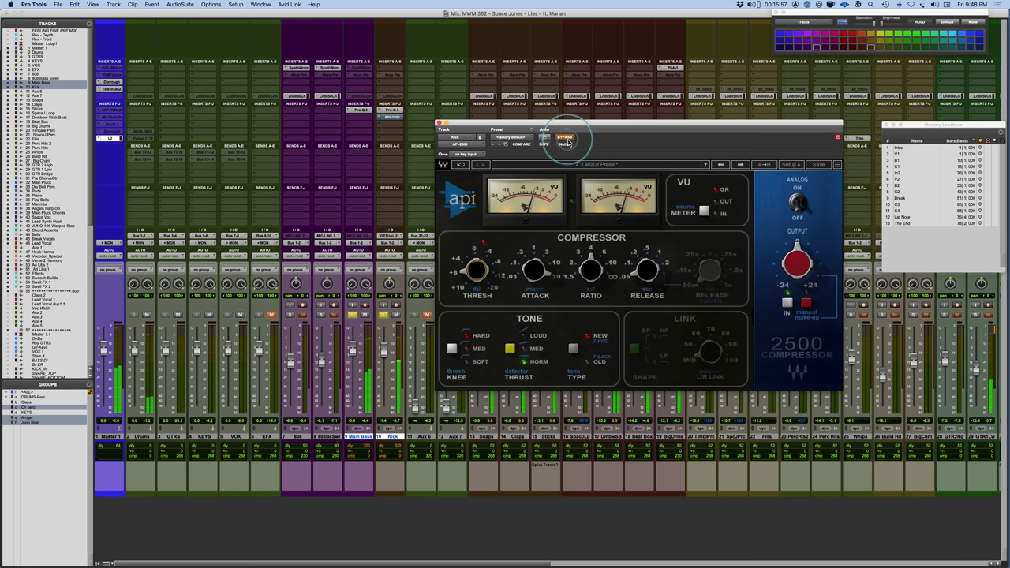
{"action": "left_click", "coordinate": [566, 140]}
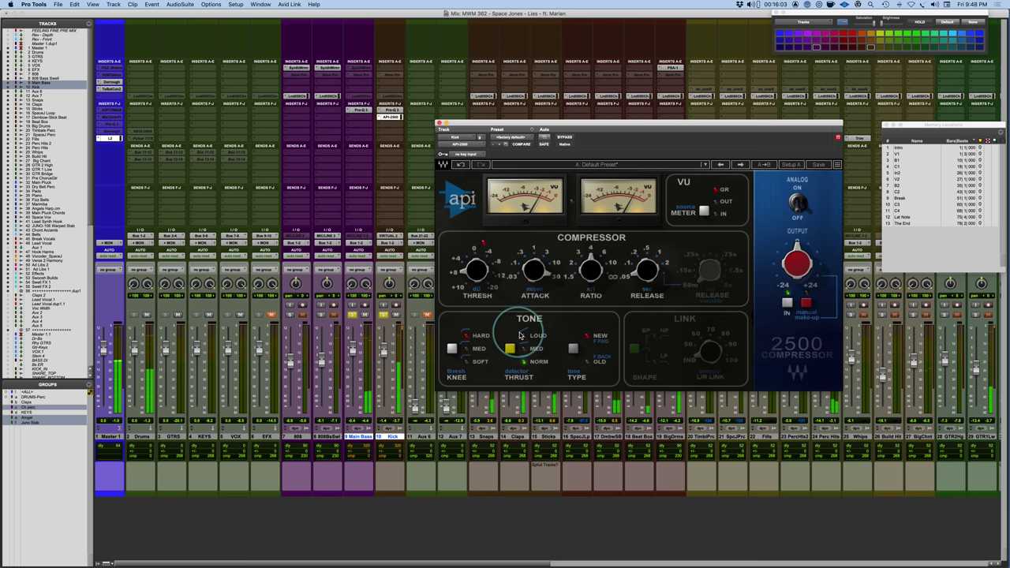
{"action": "left_click", "coordinate": [566, 140]}
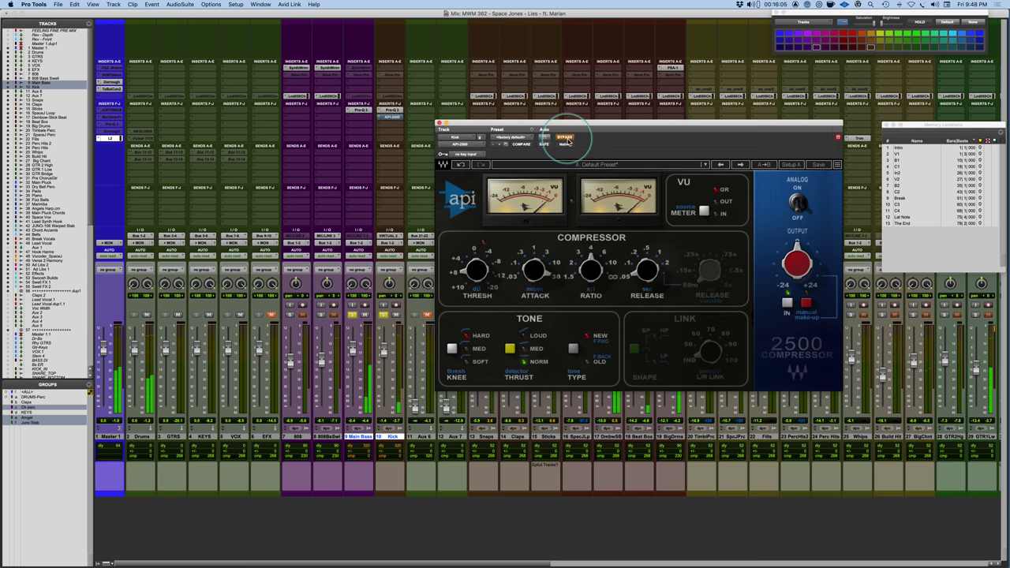
{"action": "left_click", "coordinate": [566, 139]}
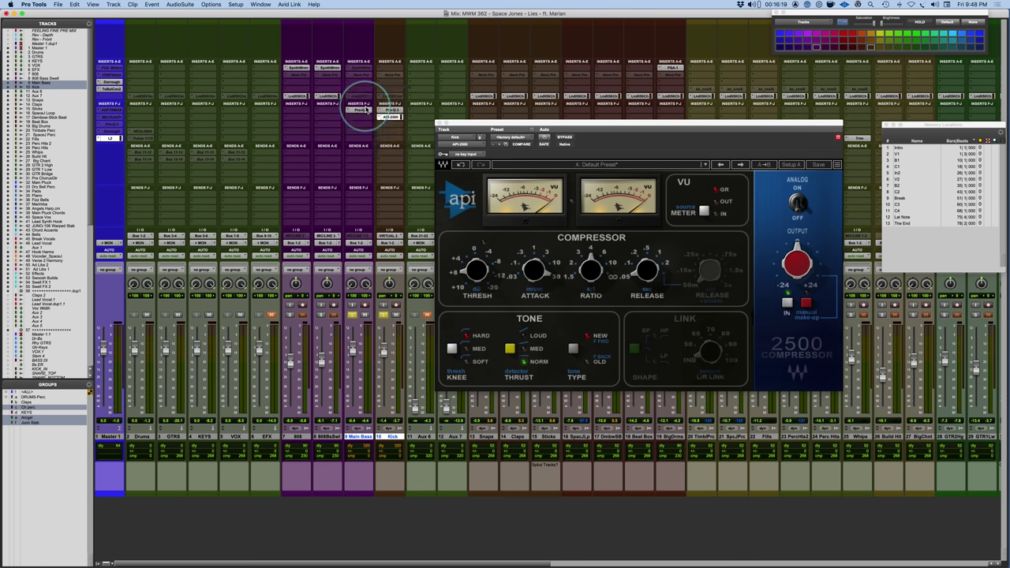
- Insert the CLA-2A (stereo) compressor on the Main Bass track directly after the Pro-Q 3, keeping its insert slots in view
{"action": "left_click", "coordinate": [365, 110]}
{"action": "type", "text": "cl"}
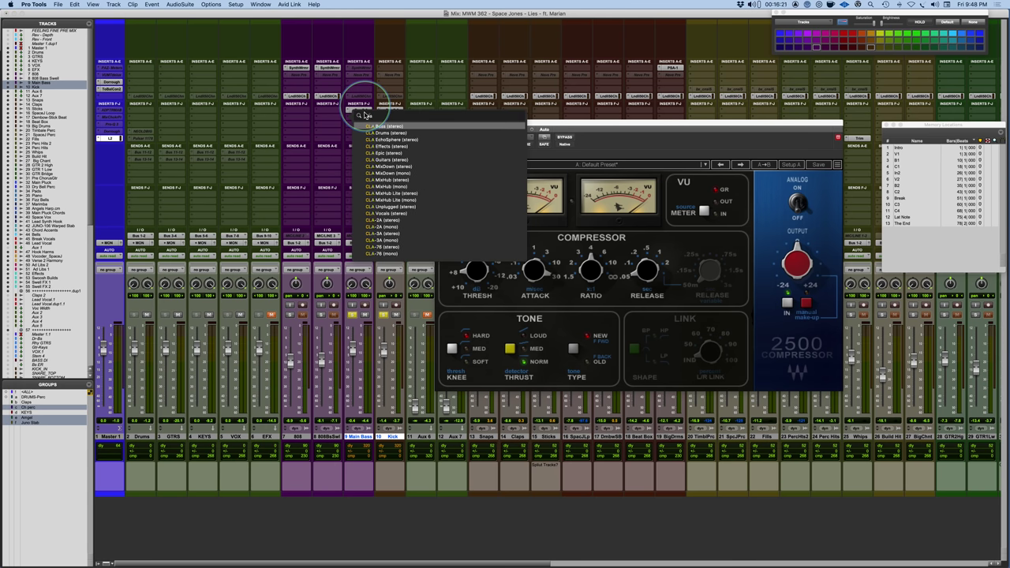
{"action": "type", "text": "a"}
{"action": "left_click", "coordinate": [383, 222]}
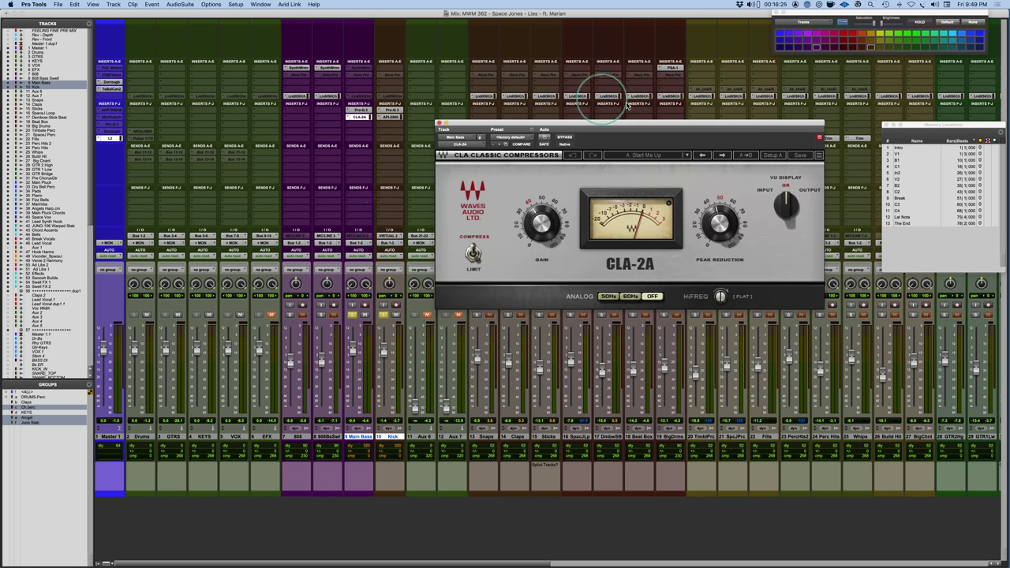
{"action": "left_click_drag", "start_coordinate": [670, 126], "coordinate": [569, 128]}
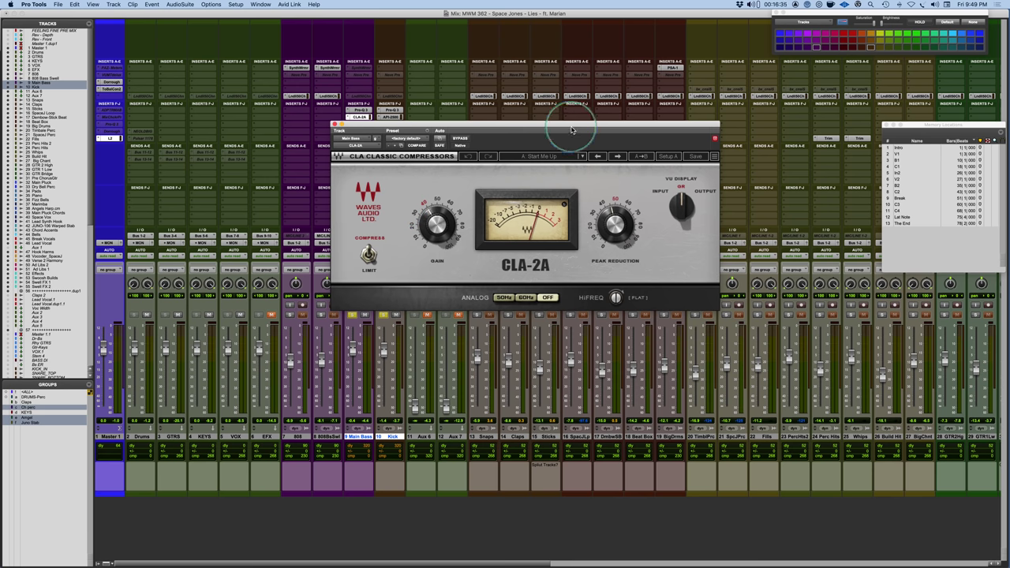
{"action": "left_click_drag", "start_coordinate": [571, 124], "coordinate": [625, 162]}
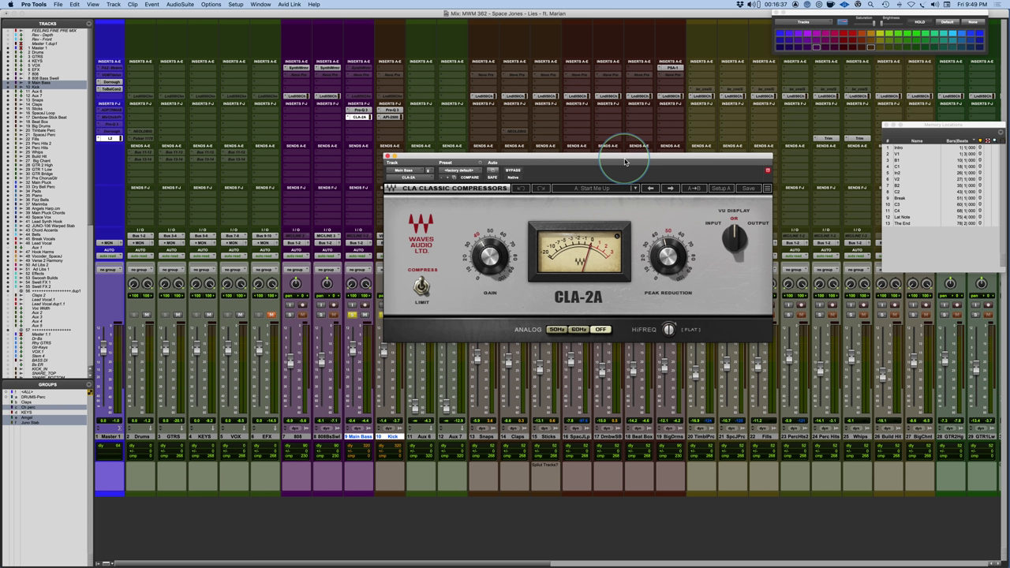
- Adjust the gain and peak reduction of the Main Bass's CLA-2A by ear during playback
{"action": "left_click", "coordinate": [658, 288]}
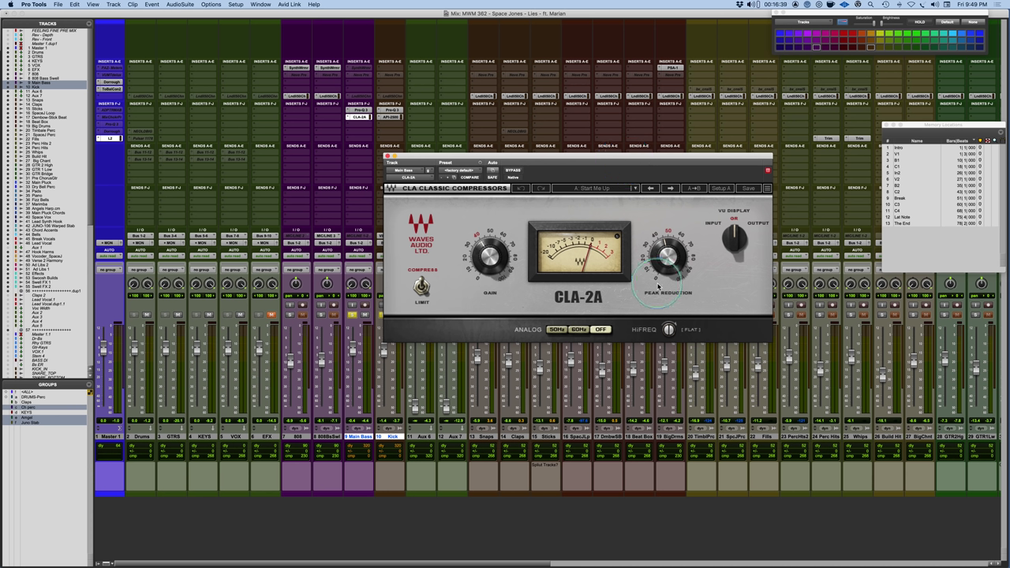
{"action": "left_click", "coordinate": [663, 264]}
{"action": "left_click", "coordinate": [489, 268]}
{"action": "left_click_drag", "start_coordinate": [490, 268], "coordinate": [478, 290]}
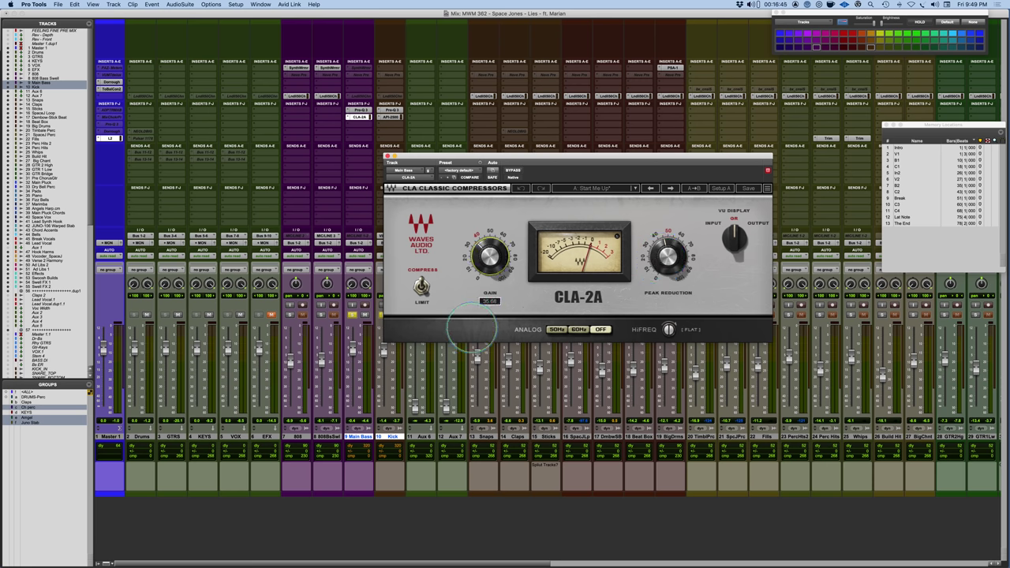
{"action": "left_click_drag", "start_coordinate": [474, 326], "coordinate": [472, 331]}
{"action": "left_click", "coordinate": [663, 260]}
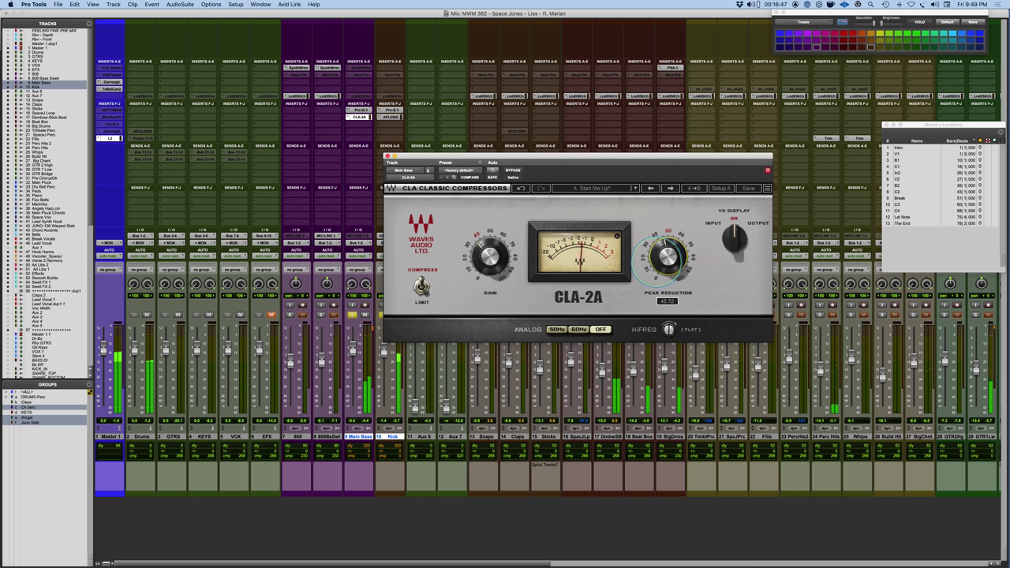
{"action": "left_click_drag", "start_coordinate": [663, 260], "coordinate": [649, 278]}
{"action": "left_click", "coordinate": [508, 269]}
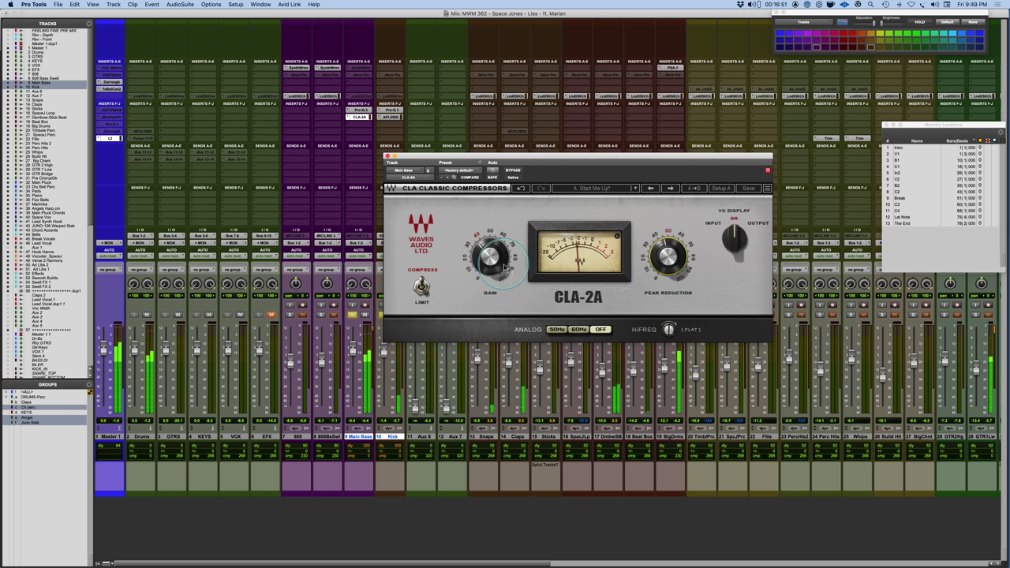
- Compare the CLA-2A engaged and bypassed on the Main Bass, trimming its gain slightly between comparisons
{"action": "left_click", "coordinate": [513, 170]}
{"action": "left_click", "coordinate": [514, 172]}
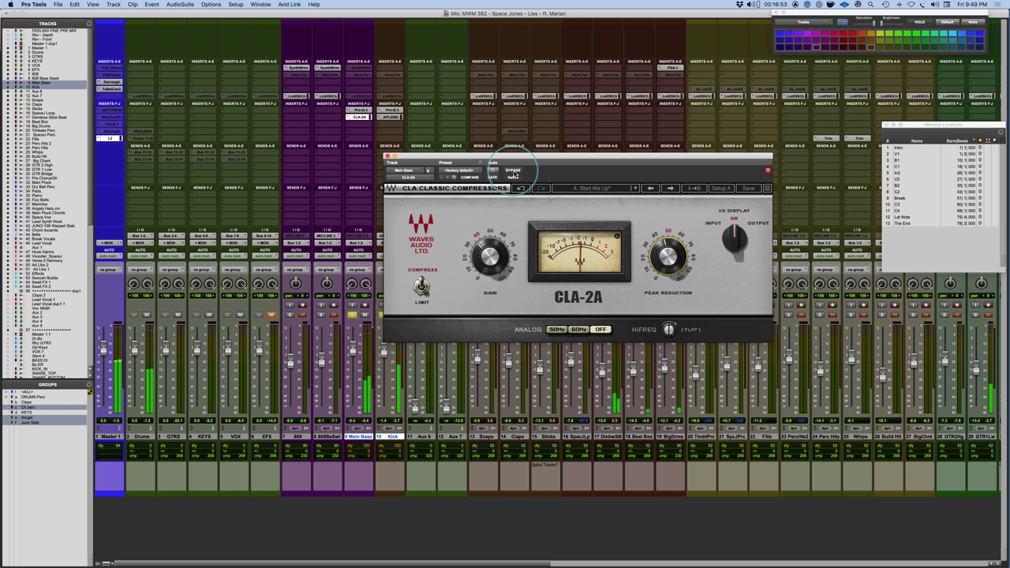
{"action": "left_click_drag", "start_coordinate": [490, 257], "coordinate": [483, 255]}
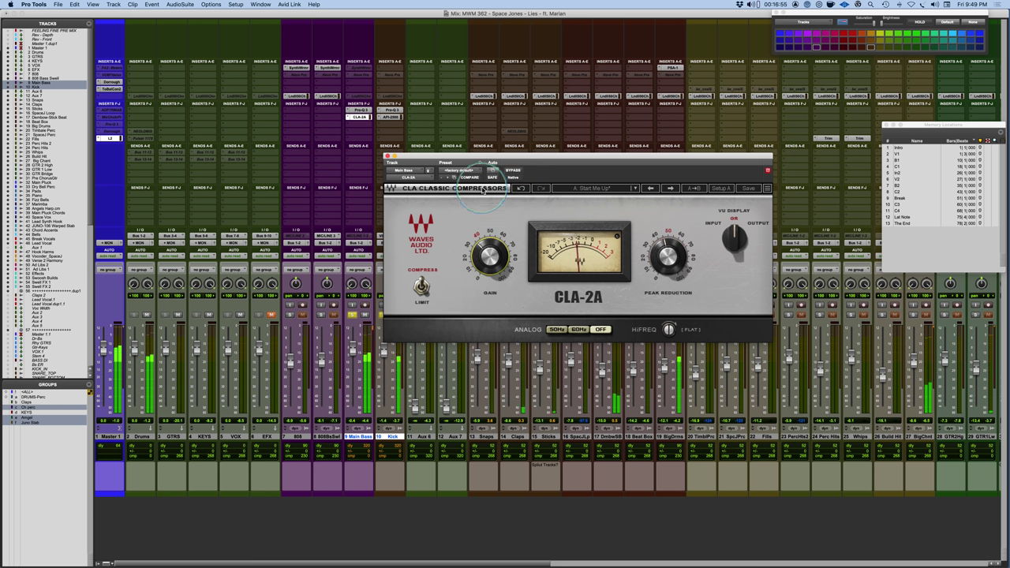
{"action": "left_click", "coordinate": [514, 172]}
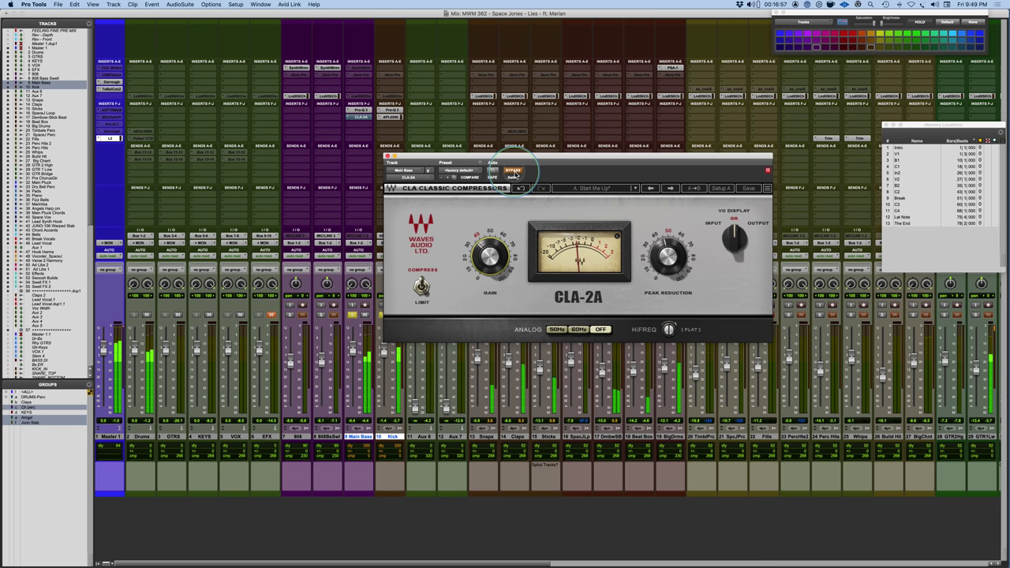
{"action": "left_click", "coordinate": [514, 171]}
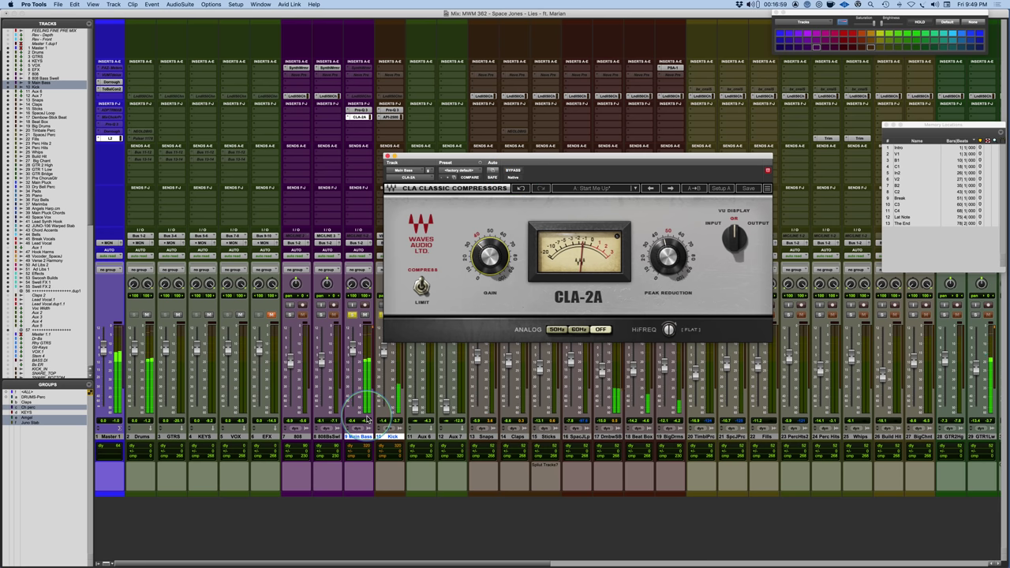
- Compare the CLA-2A on Main Bass and the API-2500 on Kick engaged and bypassed together, finishing with both bypassed
{"action": "left_click", "coordinate": [362, 117], "text": "super"}
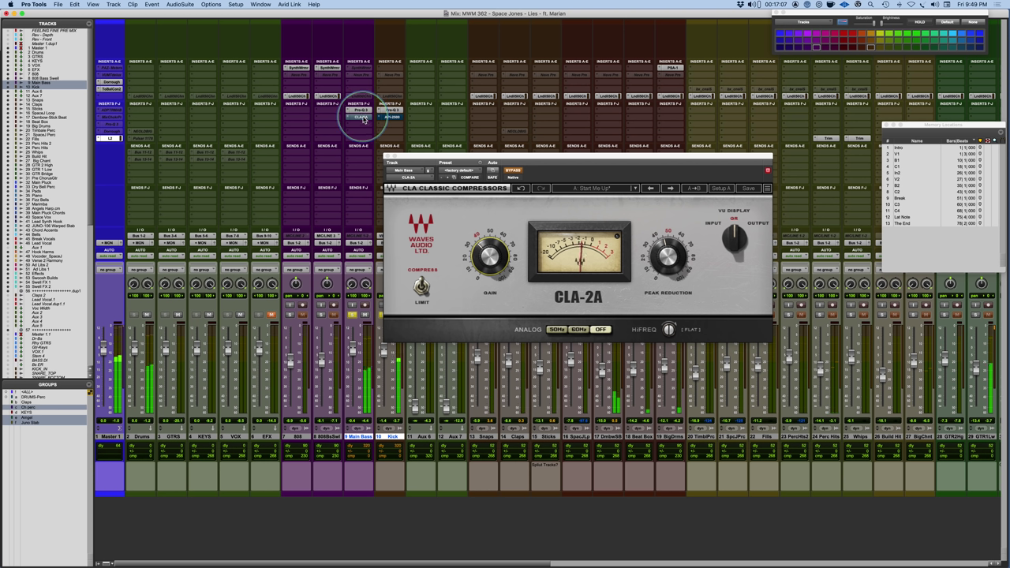
{"action": "left_click", "coordinate": [360, 117], "text": "super"}
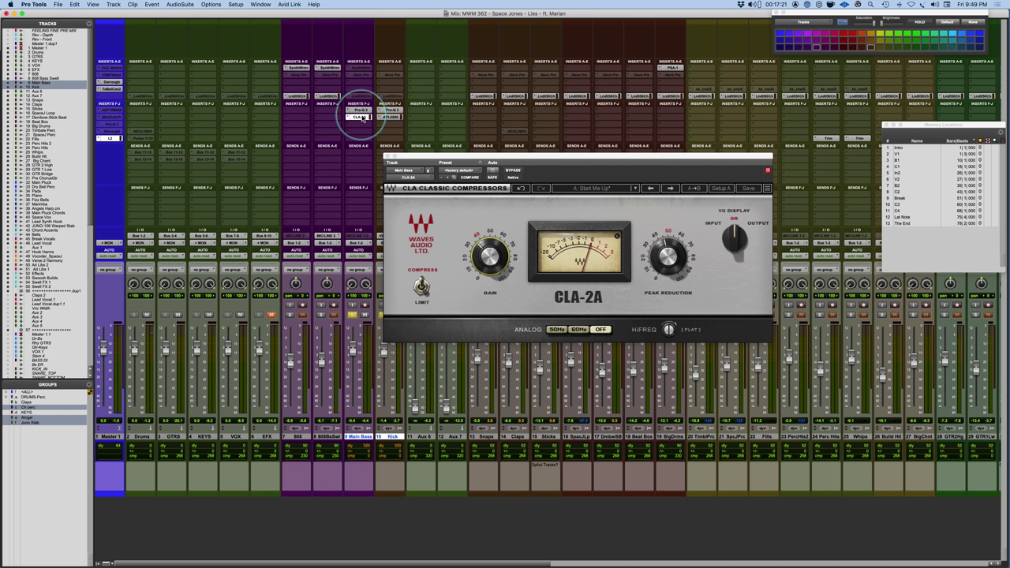
{"action": "left_click", "coordinate": [363, 117]}
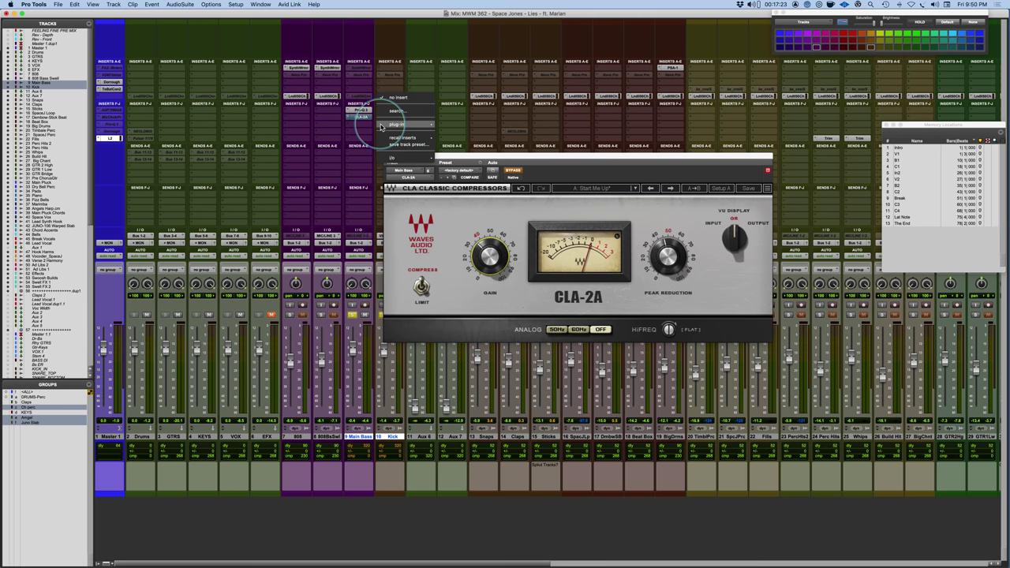
- Insert the PuigChild 660 (mono) compressor on the Kick track directly after the API-2500
{"action": "left_click", "coordinate": [387, 111]}
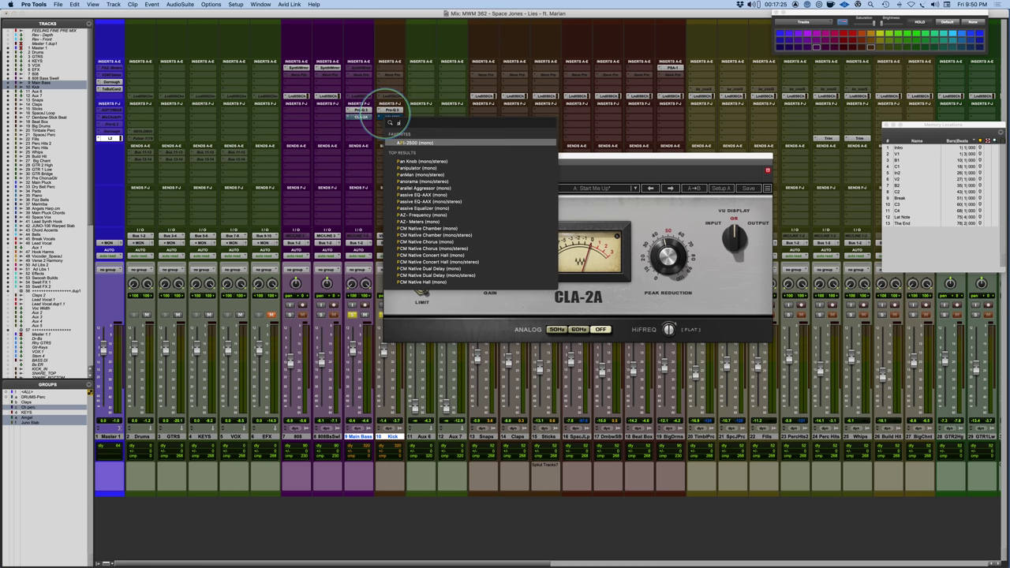
{"action": "type", "text": "pul"}
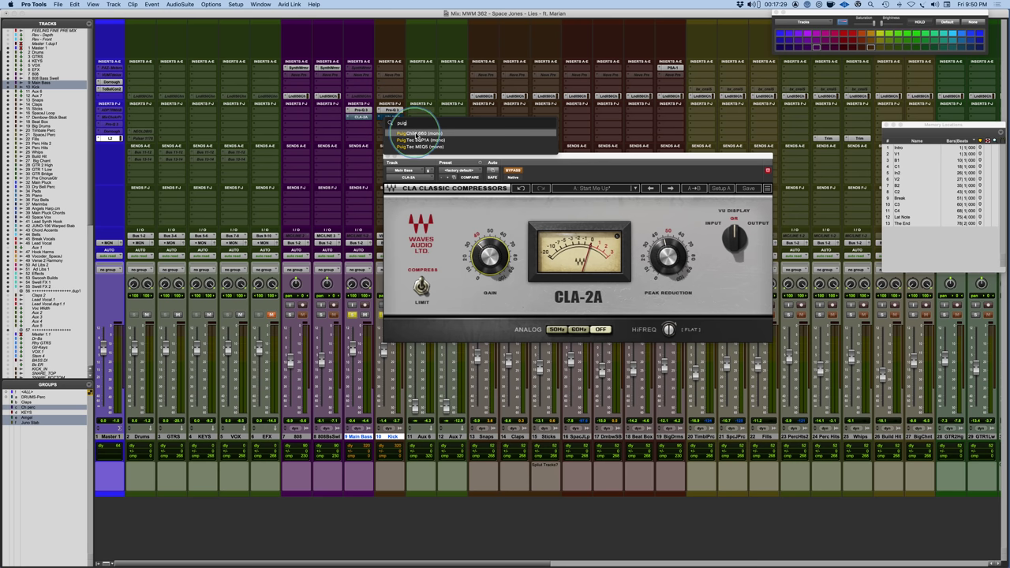
{"action": "left_click", "coordinate": [417, 134]}
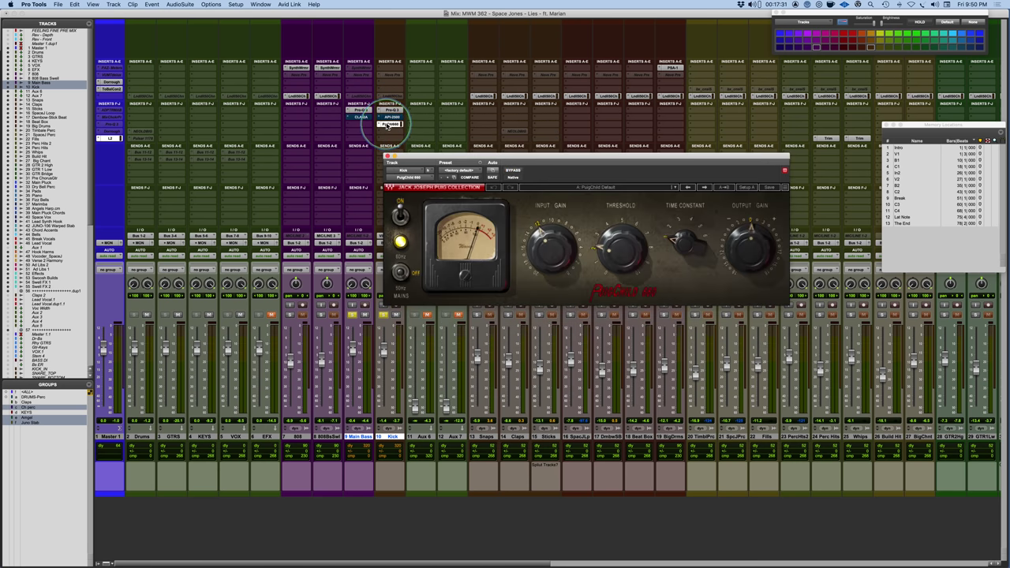
- Insert the PuigChild 660 (mono) compressor on the Main Bass track directly after the CLA-2A
{"action": "left_click", "coordinate": [355, 122]}
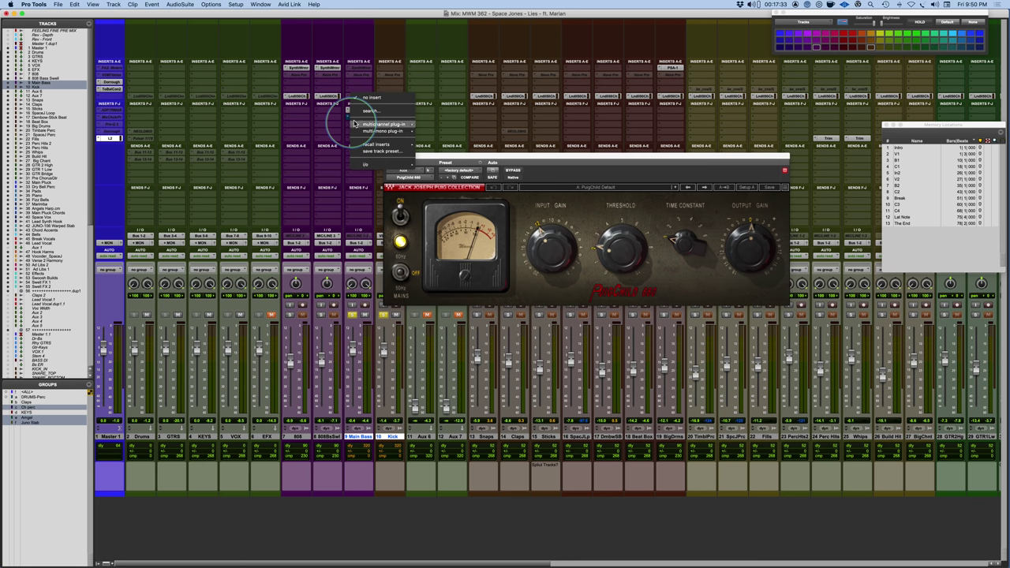
{"action": "left_click", "coordinate": [367, 113]}
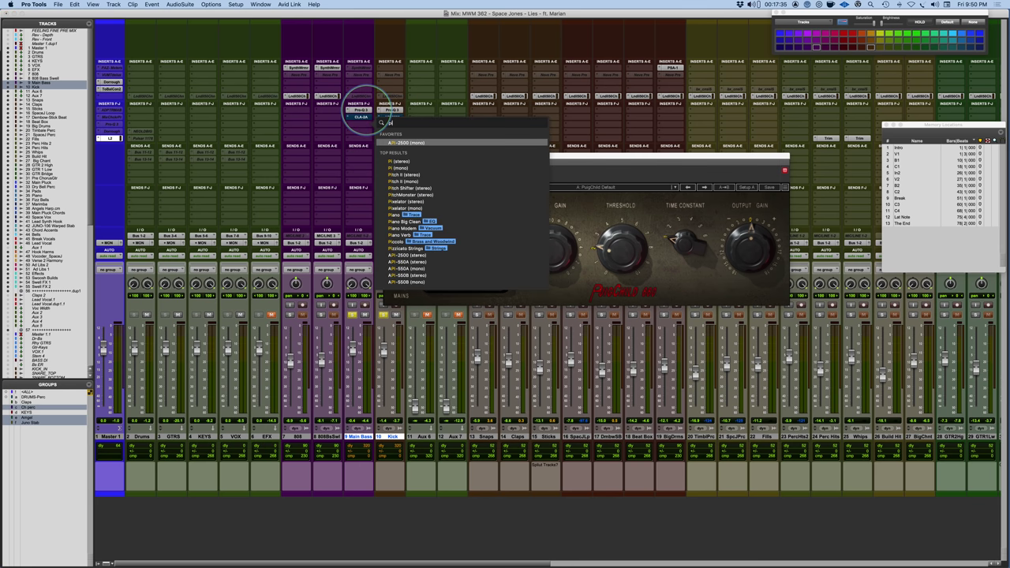
{"action": "type", "text": "pui"}
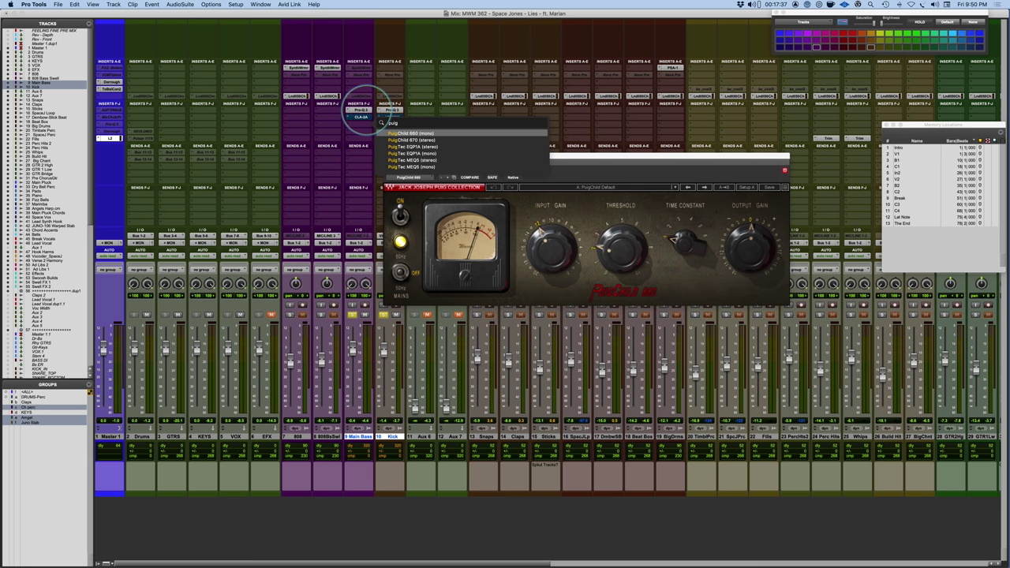
{"action": "type", "text": "g"}
{"action": "key", "text": "Return"}
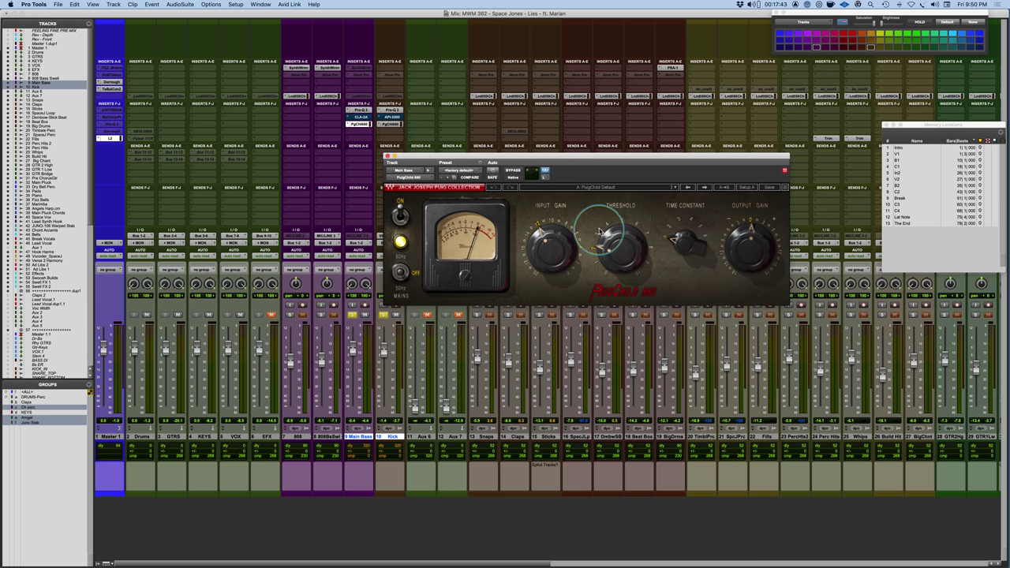
- Adjust the PuigChild 660 thresholds on Main Bass and Kick during playback, and change the Kick's time constant
{"action": "left_click_drag", "start_coordinate": [620, 156], "coordinate": [640, 128]}
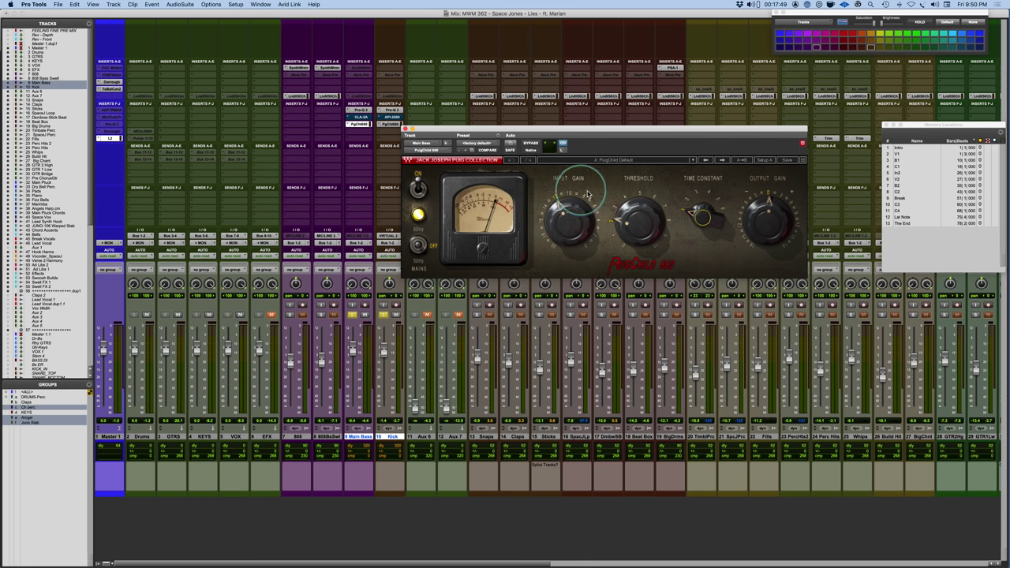
{"action": "key", "text": "space"}
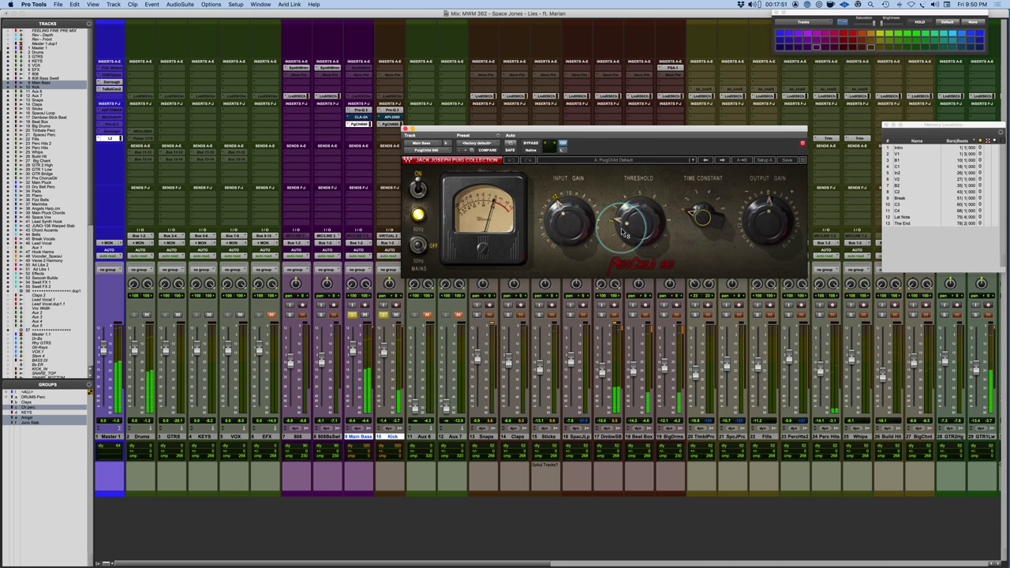
{"action": "mouse_move", "coordinate": [635, 222]}
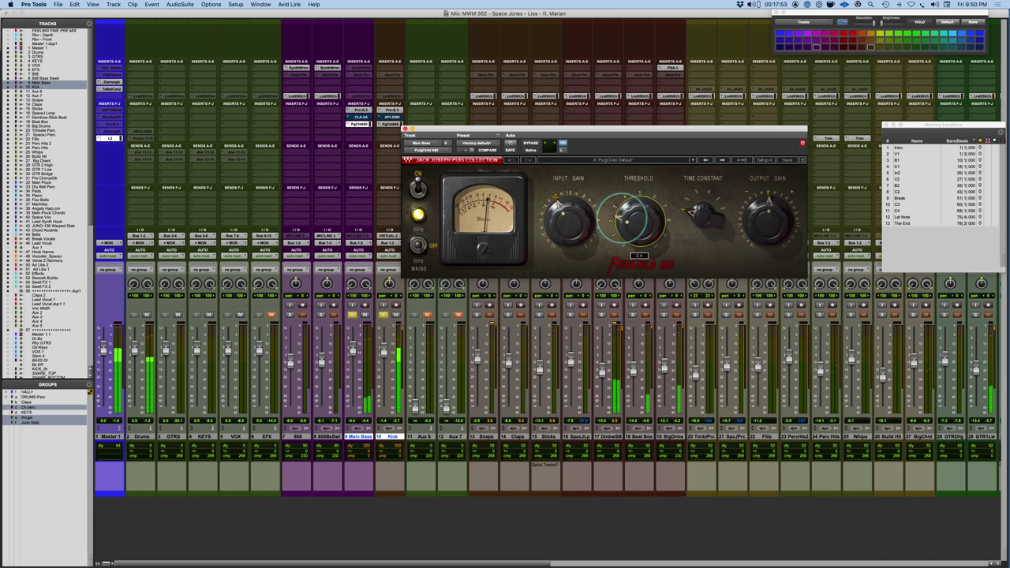
{"action": "left_click_drag", "start_coordinate": [627, 218], "coordinate": [609, 232]}
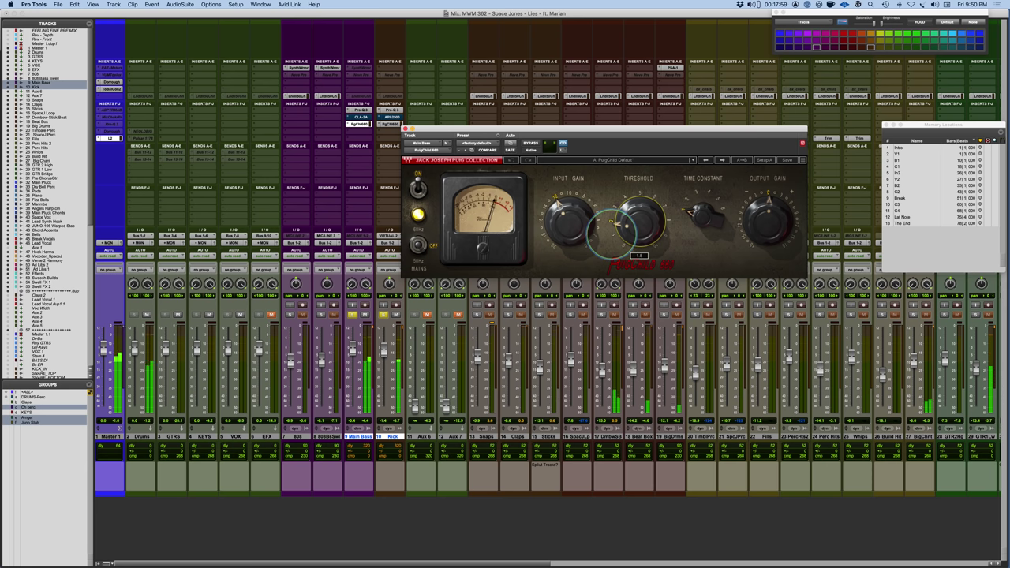
{"action": "left_click", "coordinate": [390, 124]}
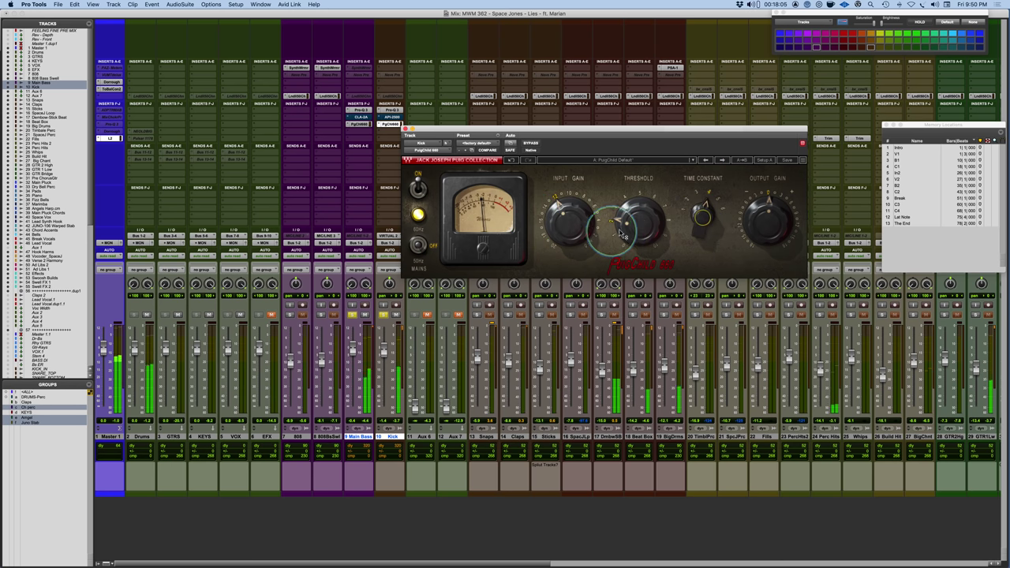
{"action": "left_click_drag", "start_coordinate": [624, 234], "coordinate": [624, 237]}
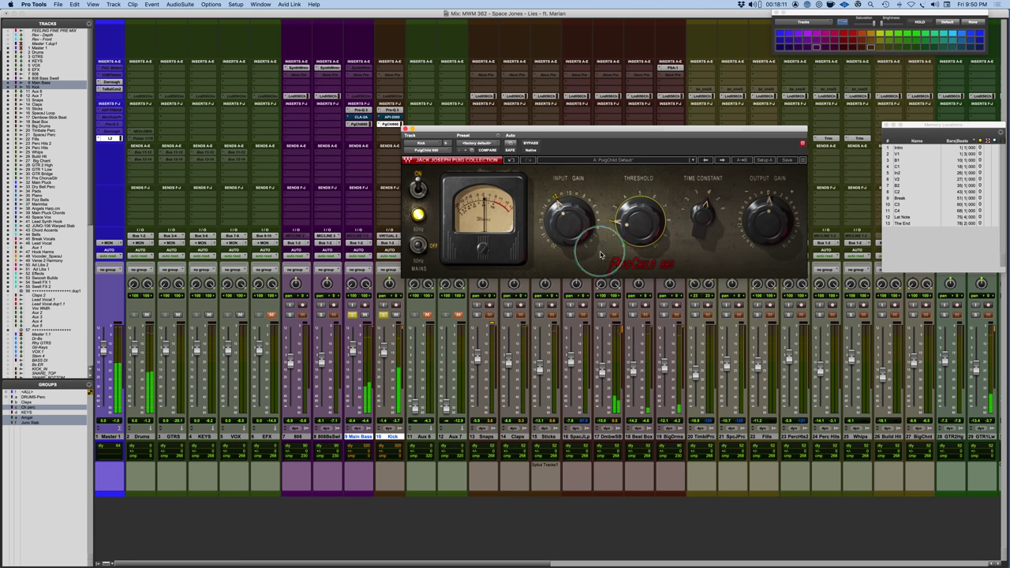
- Compare both PuigChild 660s with bypass and with the CLA-2A and API-2500, finish with the PuigChilds active, and close the plug-in window
{"action": "left_click", "coordinate": [360, 124], "text": "super"}
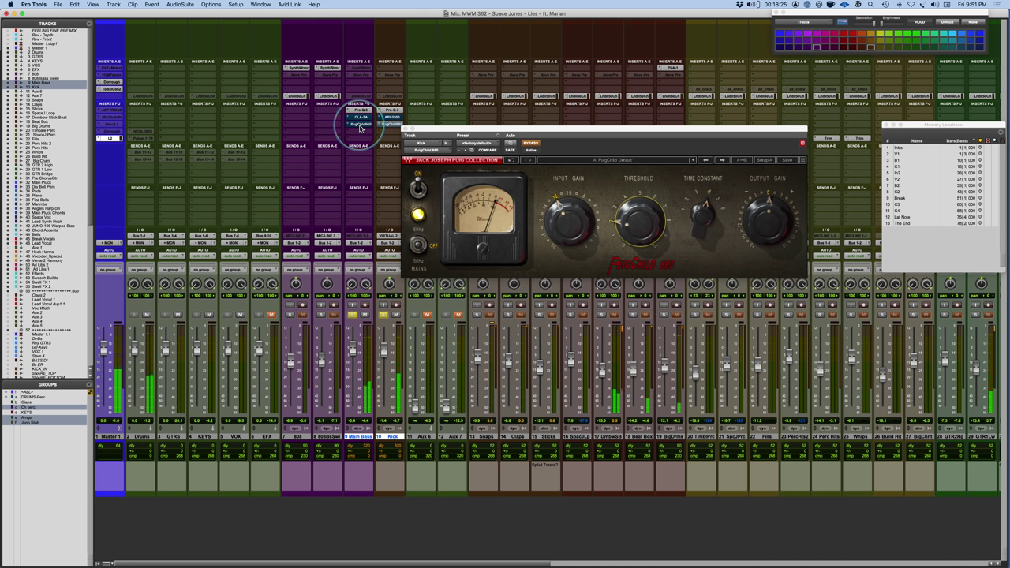
{"action": "left_click", "coordinate": [360, 127], "text": "super"}
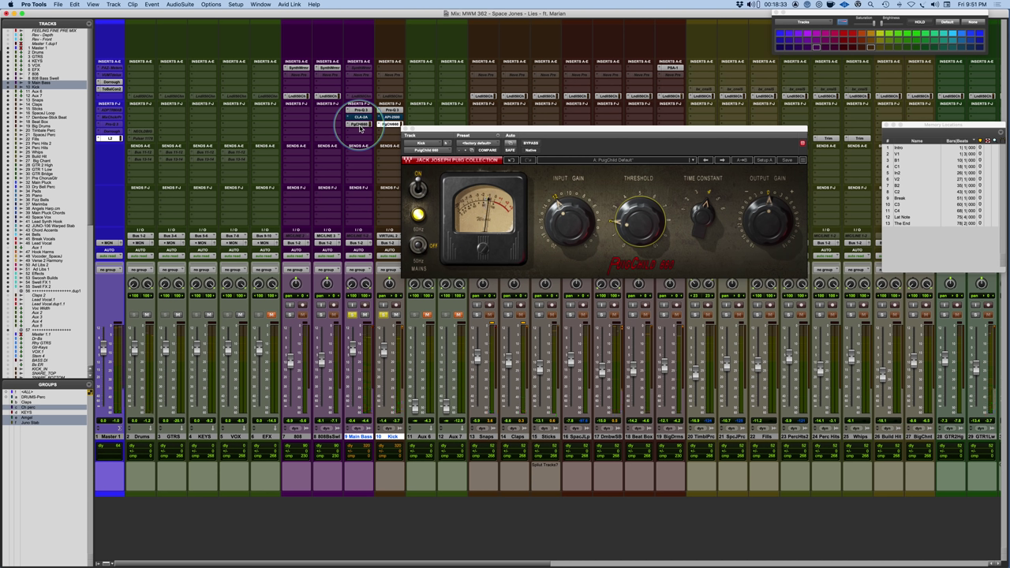
{"action": "left_click_drag", "start_coordinate": [360, 128], "coordinate": [361, 119]}
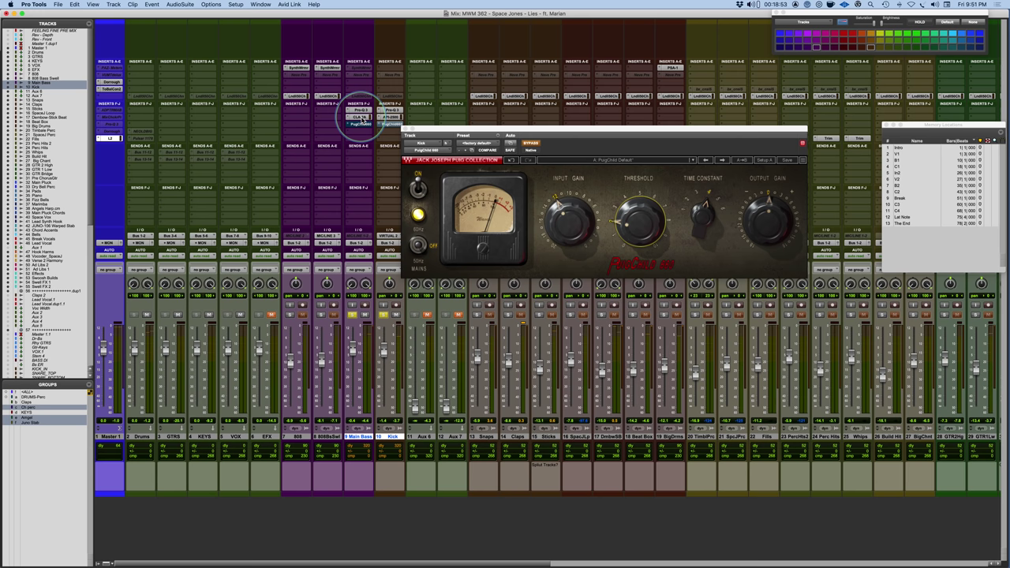
{"action": "left_click_drag", "start_coordinate": [434, 132], "coordinate": [560, 128]}
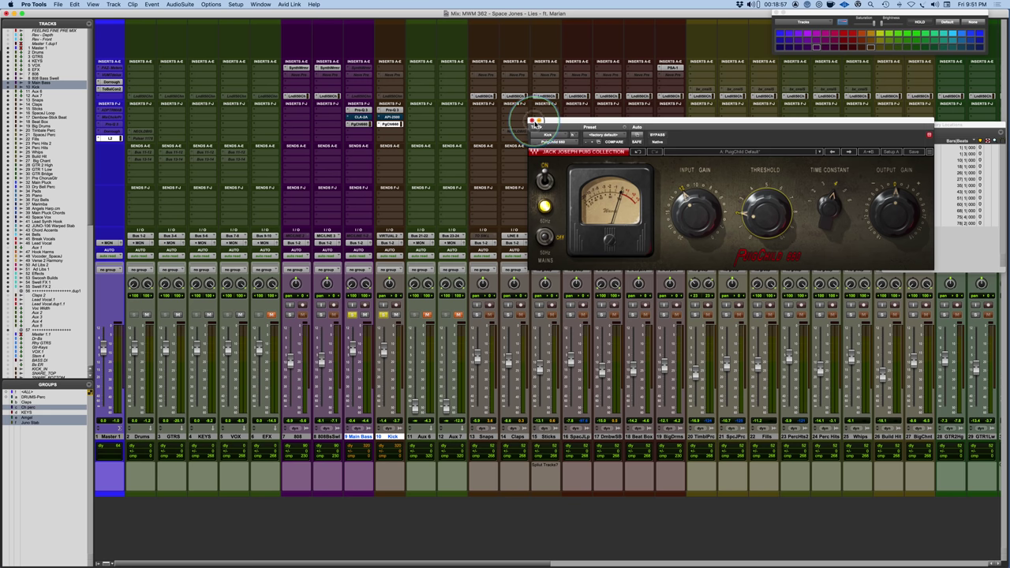
{"action": "left_click", "coordinate": [531, 120]}
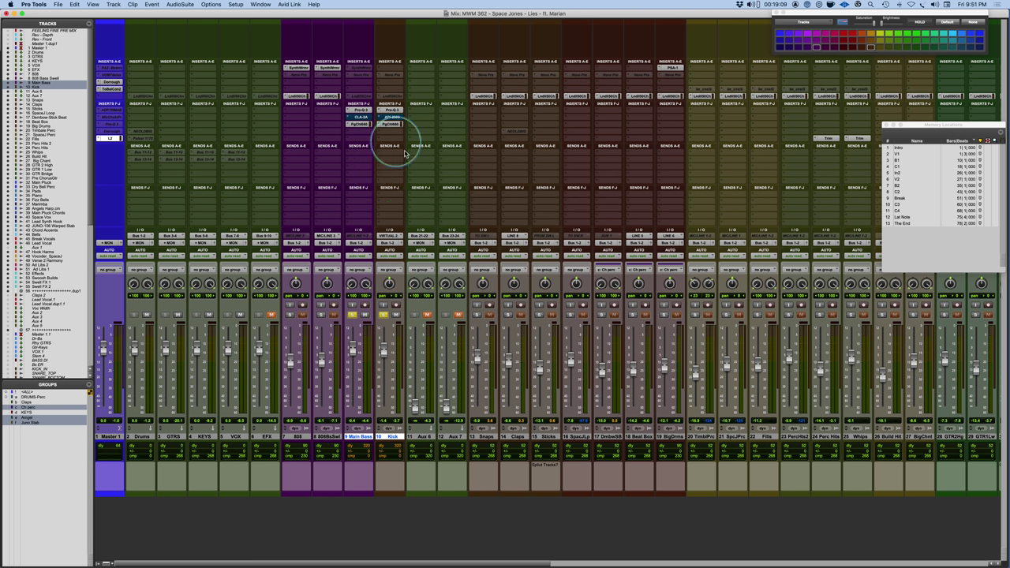
- Add a send from the Kick track to Bus 23-24
{"action": "left_click", "coordinate": [382, 155]}
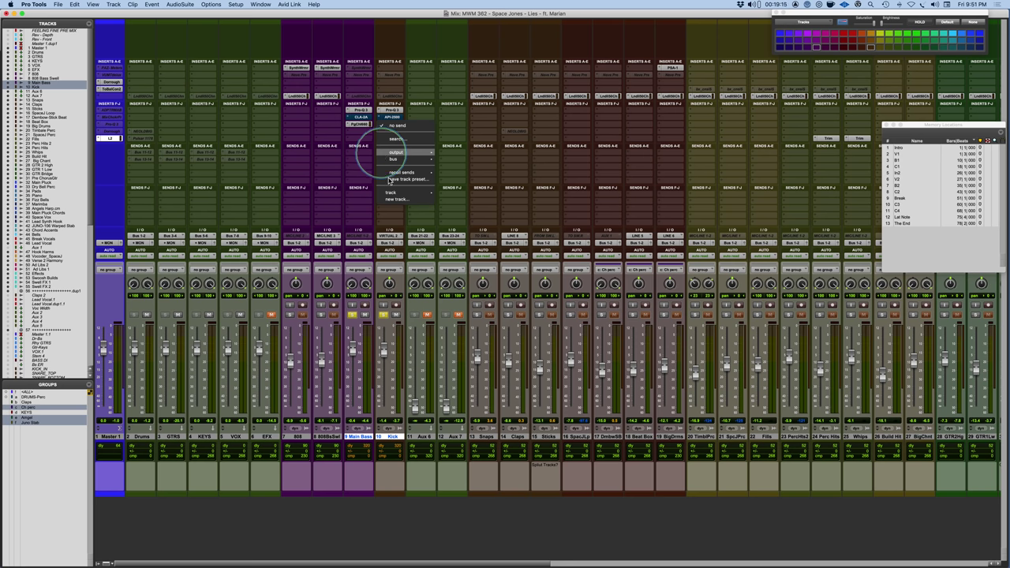
{"action": "mouse_move", "coordinate": [393, 158]}
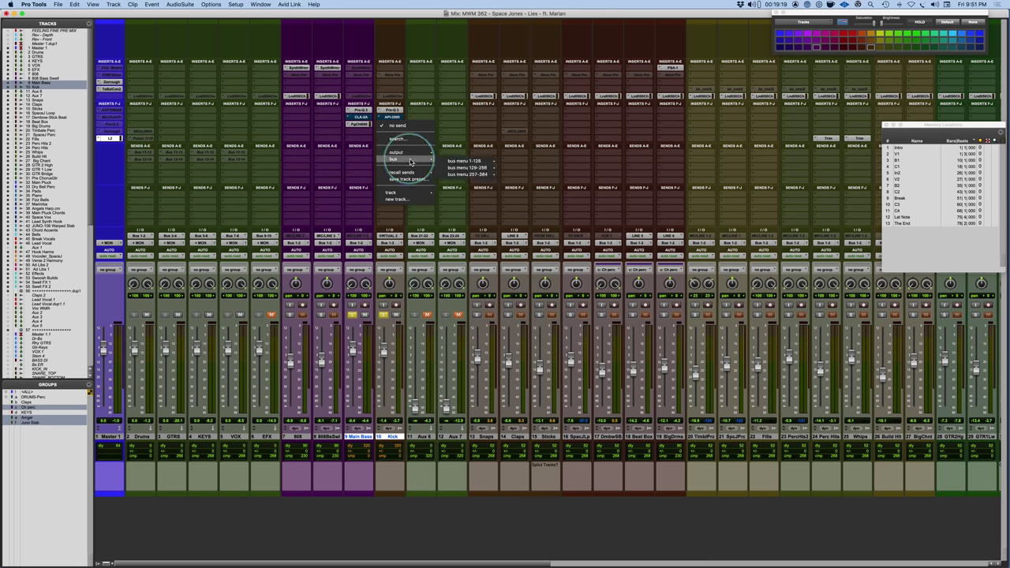
{"action": "mouse_move", "coordinate": [474, 176]}
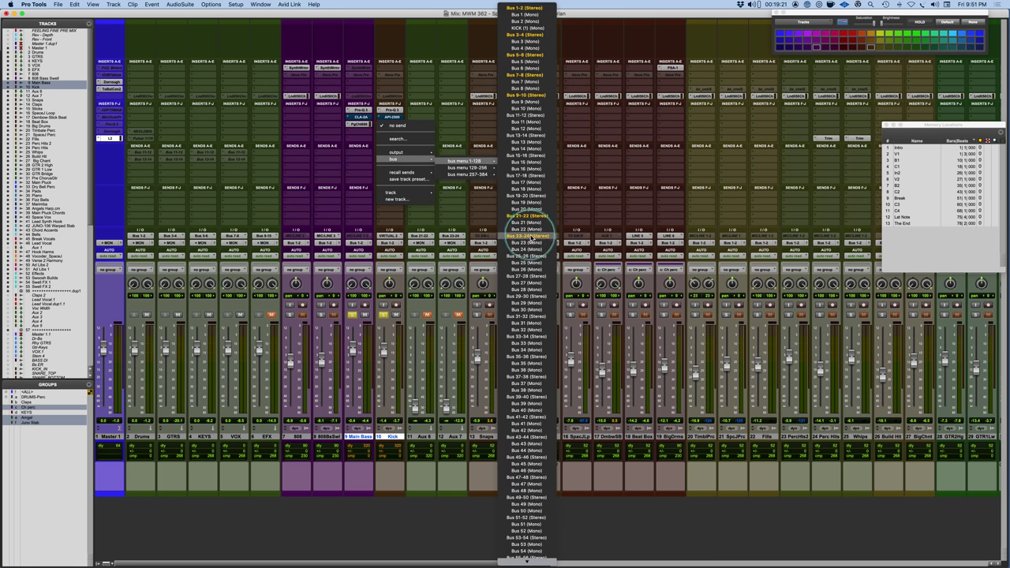
{"action": "left_click", "coordinate": [525, 229]}
- Add a send from the Main Bass track to Bus 21-22 (Stereo)
{"action": "left_click", "coordinate": [360, 151]}
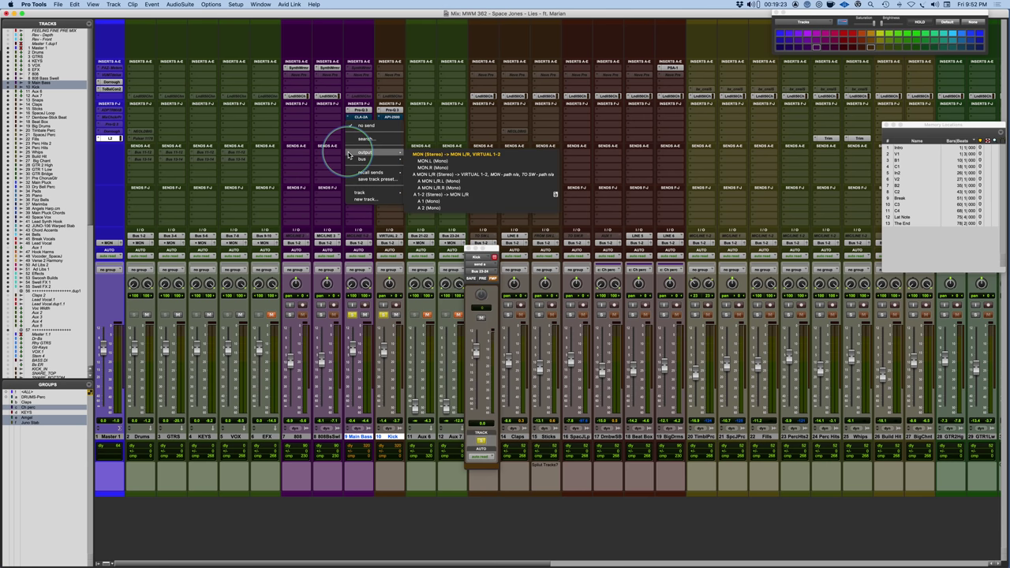
{"action": "mouse_move", "coordinate": [364, 160]}
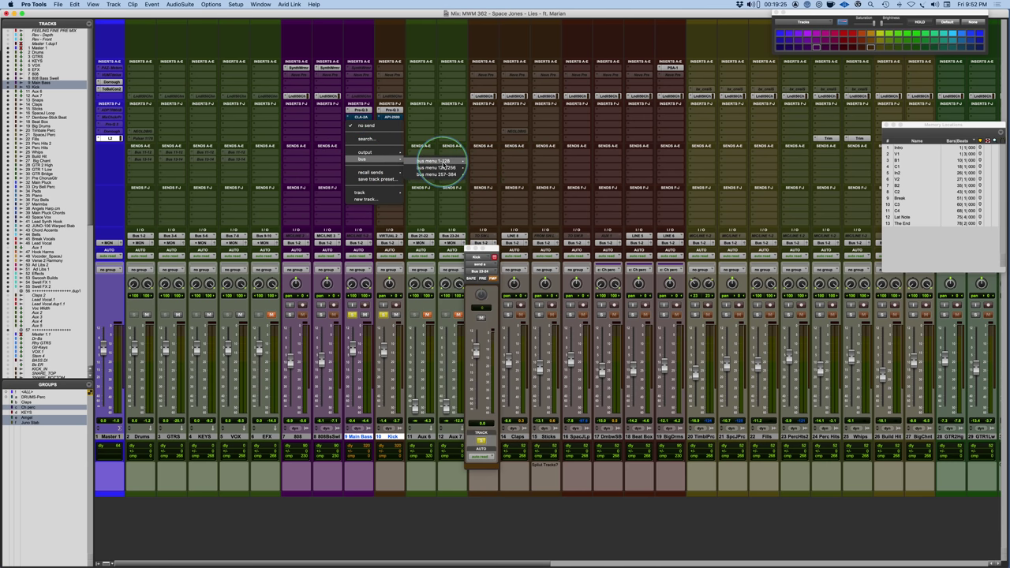
{"action": "mouse_move", "coordinate": [432, 161]}
{"action": "left_click", "coordinate": [496, 216]}
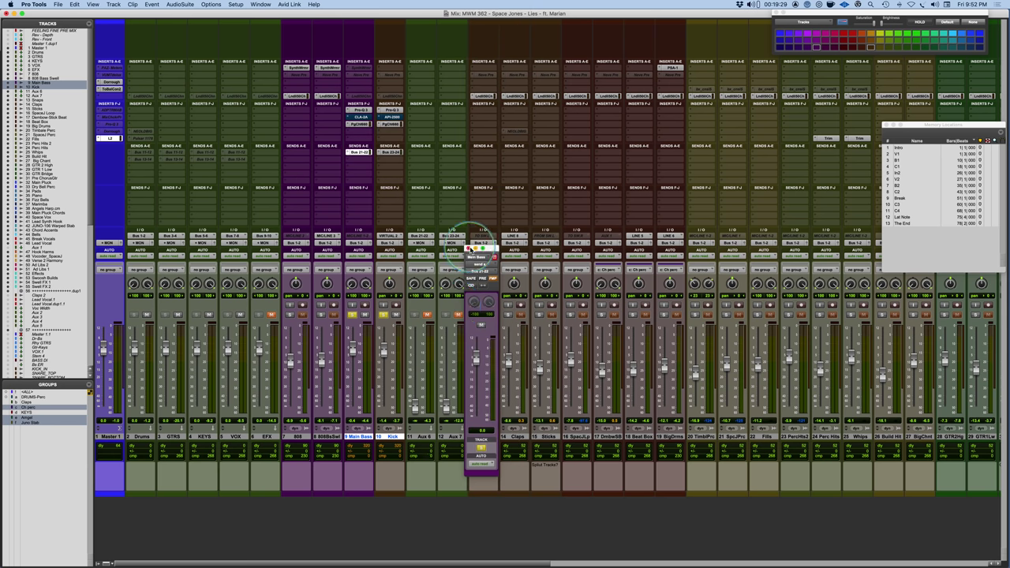
- Unmute Aux 6 and insert the stereo MicroShift plug-in on it
{"action": "left_click", "coordinate": [469, 252]}
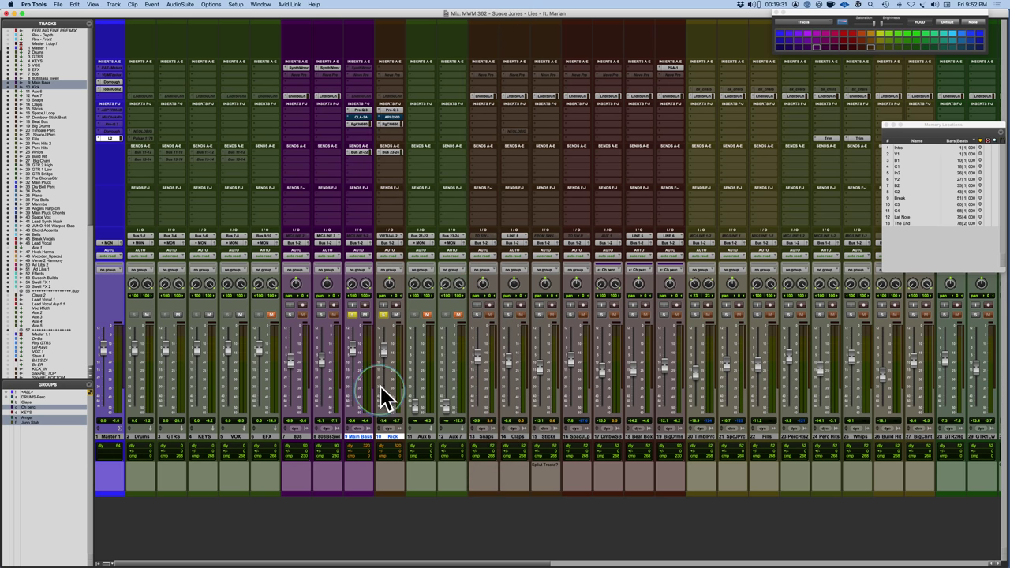
{"action": "left_click", "coordinate": [427, 314]}
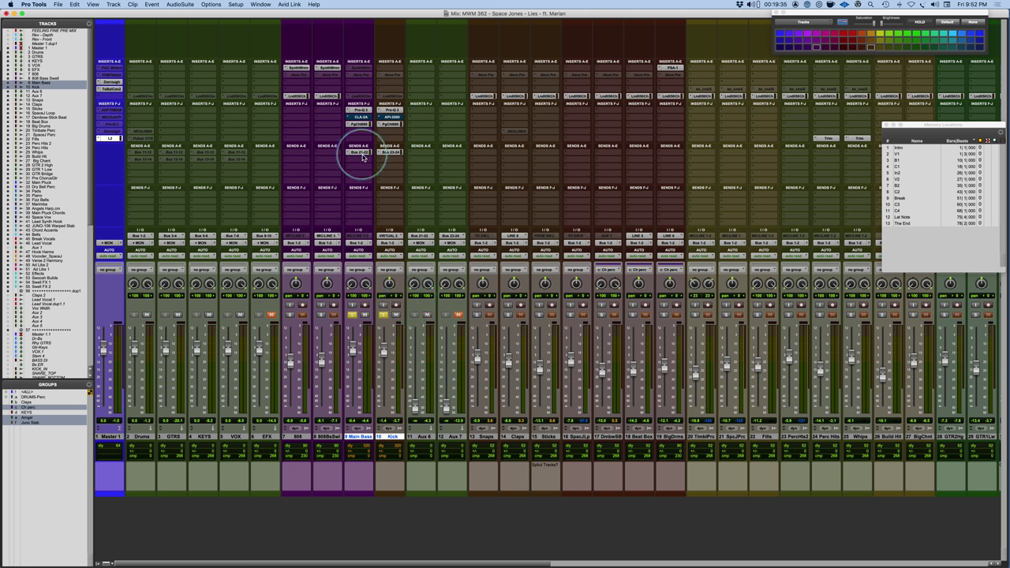
{"action": "left_click", "coordinate": [416, 117]}
{"action": "left_click", "coordinate": [433, 104]}
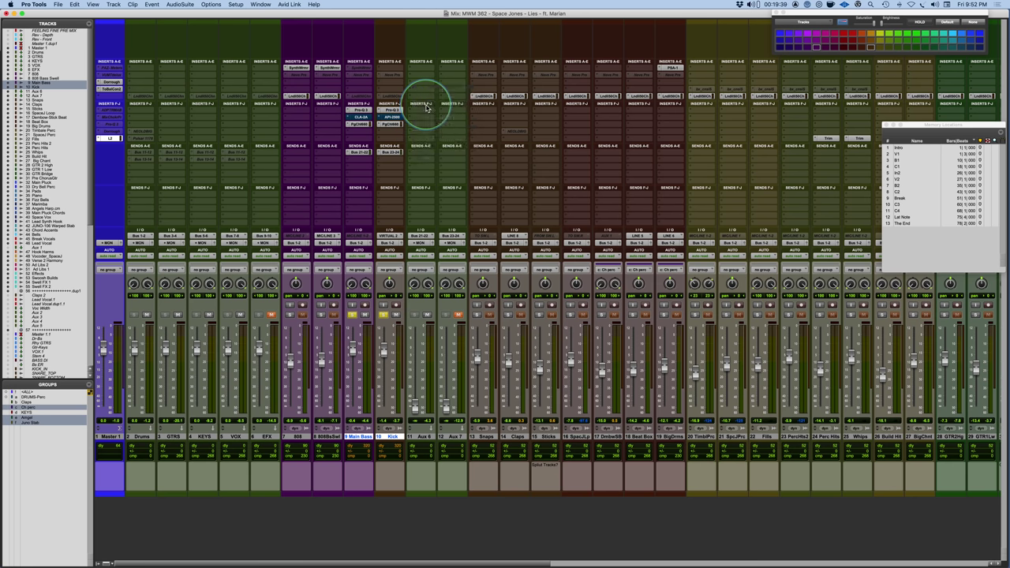
{"action": "type", "text": "mid"}
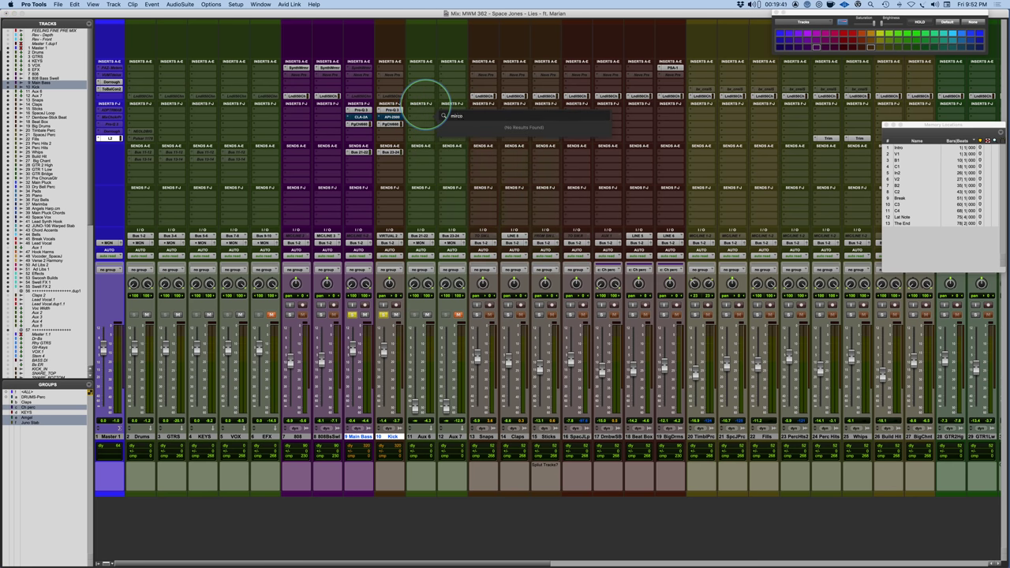
{"action": "key", "text": "BackSpace"}
{"action": "key", "text": "BackSpace"}
{"action": "key", "text": "BackSpace"}
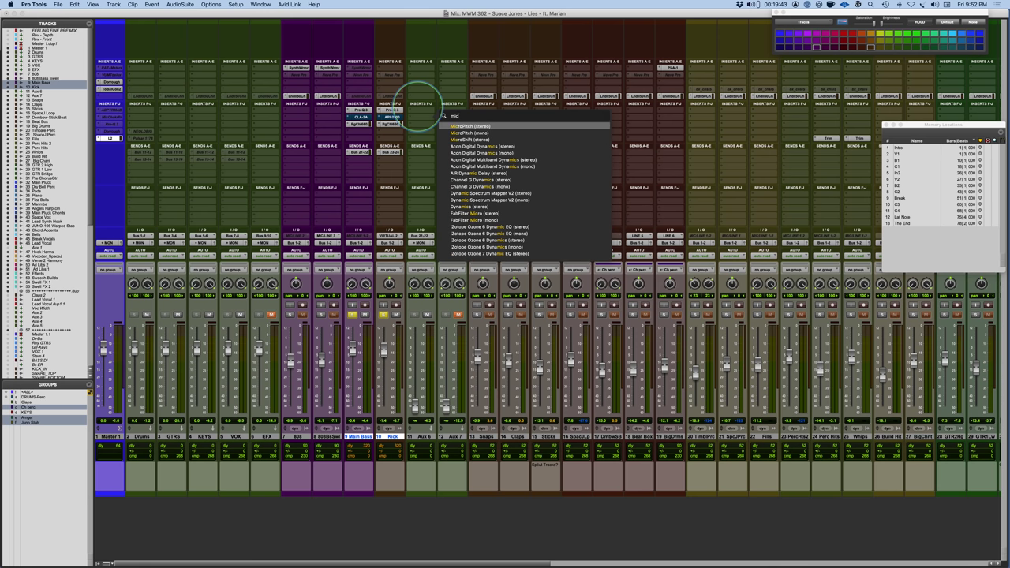
{"action": "type", "text": "c"}
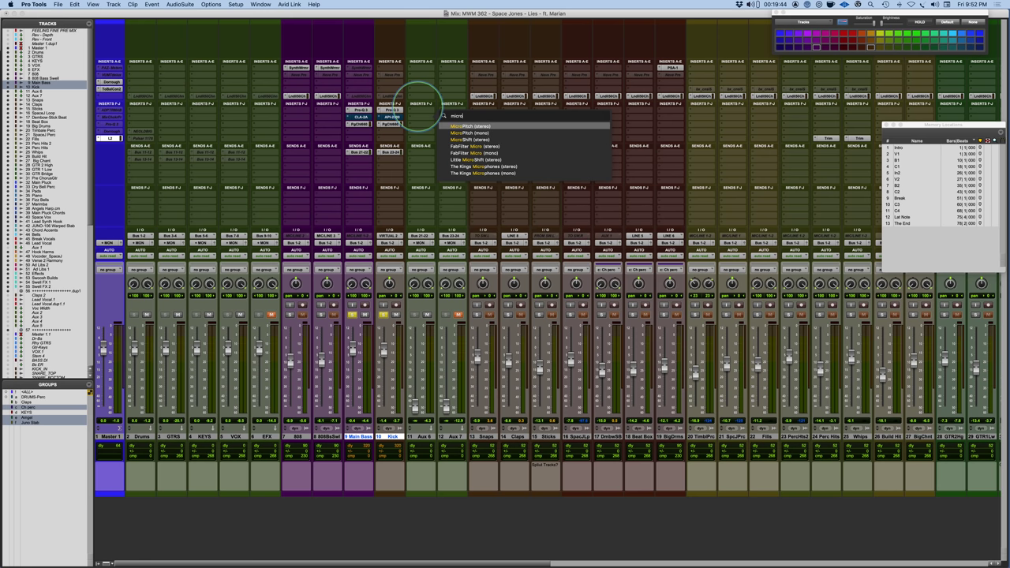
{"action": "left_click", "coordinate": [467, 146]}
- Audition MicroShift on Aux 6 during playback with slightly more detune and style III, comparing different fader levels
{"action": "left_click", "coordinate": [380, 385]}
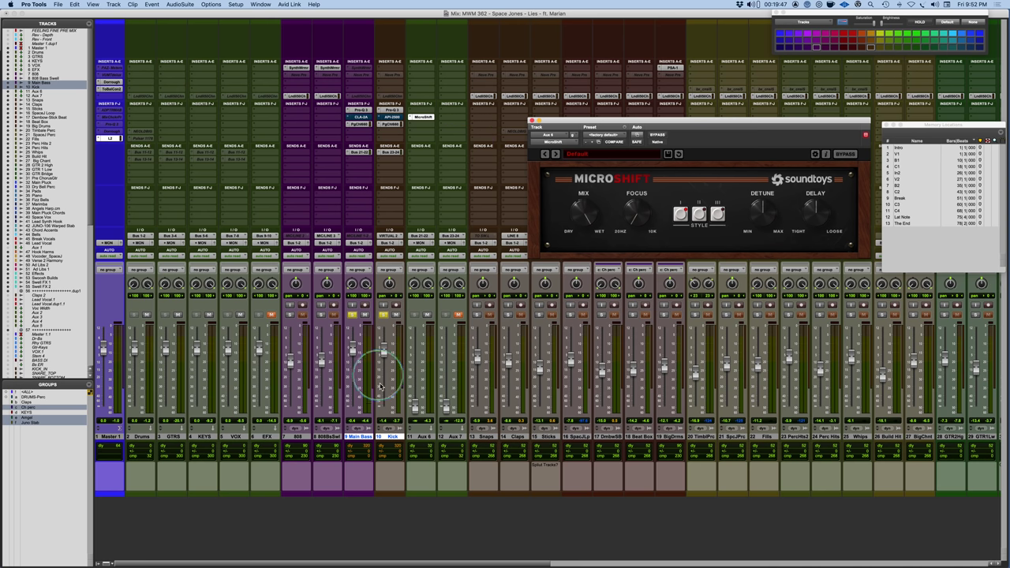
{"action": "key", "text": "space"}
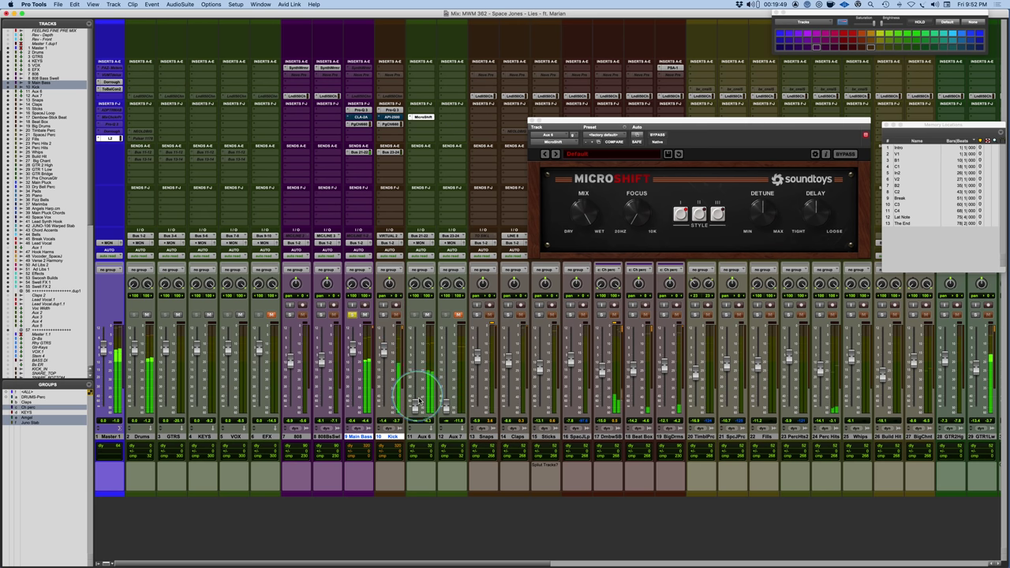
{"action": "left_click_drag", "start_coordinate": [416, 393], "coordinate": [415, 341]}
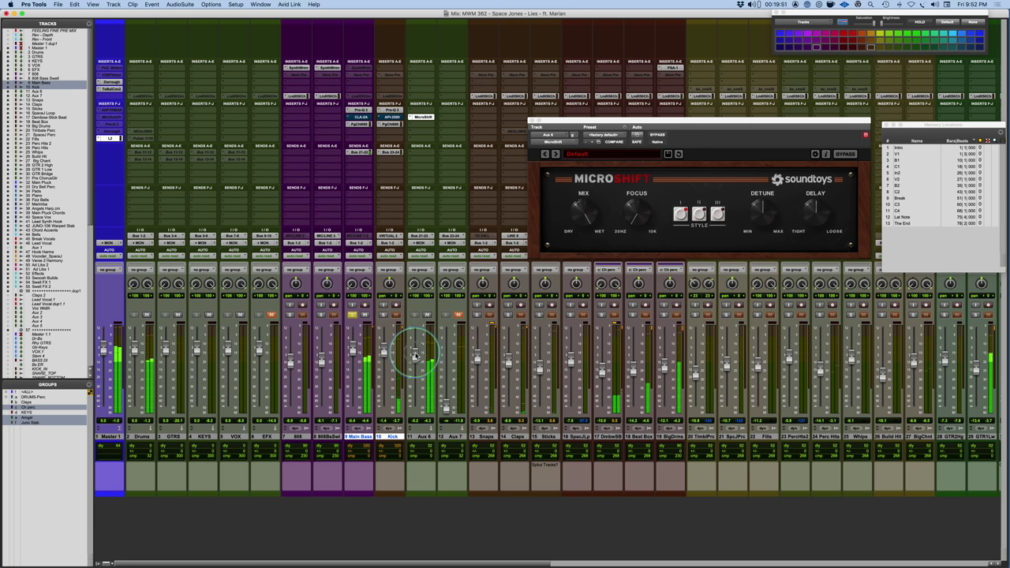
{"action": "mouse_move", "coordinate": [759, 209]}
{"action": "left_mouse_down"}
{"action": "mouse_move", "coordinate": [776, 207]}
{"action": "mouse_move", "coordinate": [798, 229]}
{"action": "mouse_move", "coordinate": [786, 272]}
{"action": "mouse_move", "coordinate": [758, 203]}
{"action": "left_mouse_up"}
{"action": "left_click", "coordinate": [698, 214]}
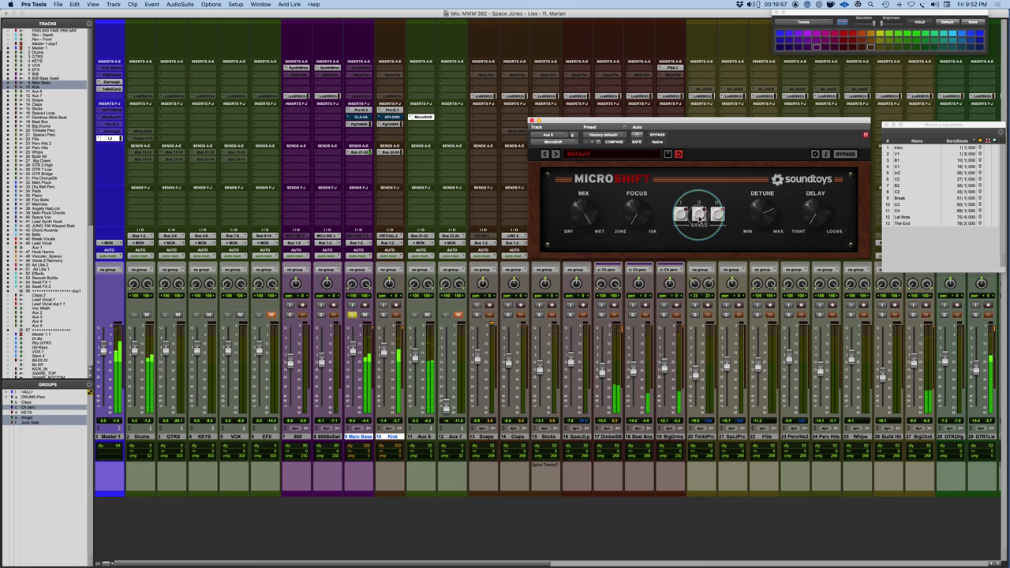
{"action": "left_click", "coordinate": [717, 214]}
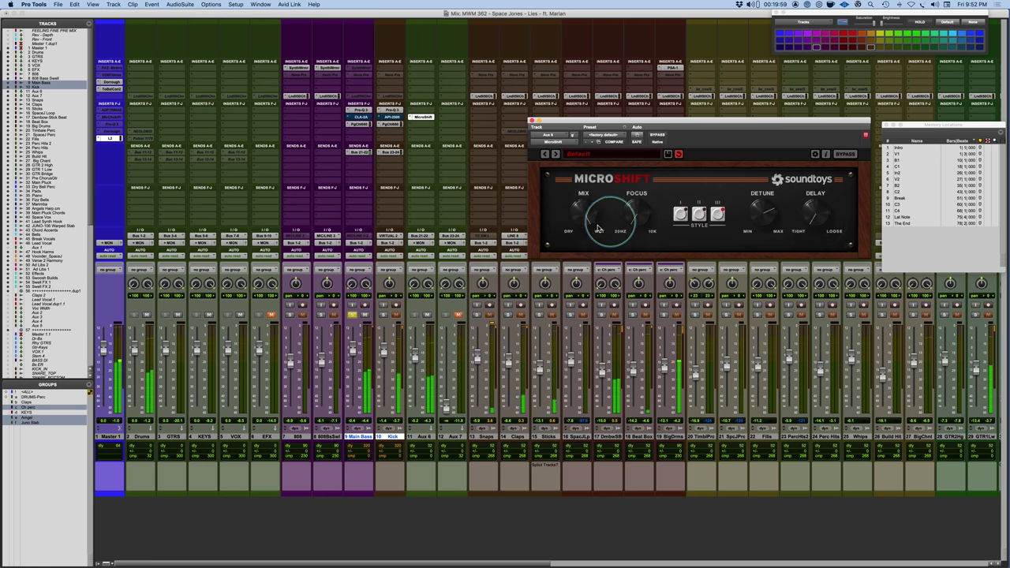
{"action": "left_click_drag", "start_coordinate": [415, 354], "coordinate": [416, 389]}
{"action": "left_click_drag", "start_coordinate": [420, 350], "coordinate": [420, 356]}
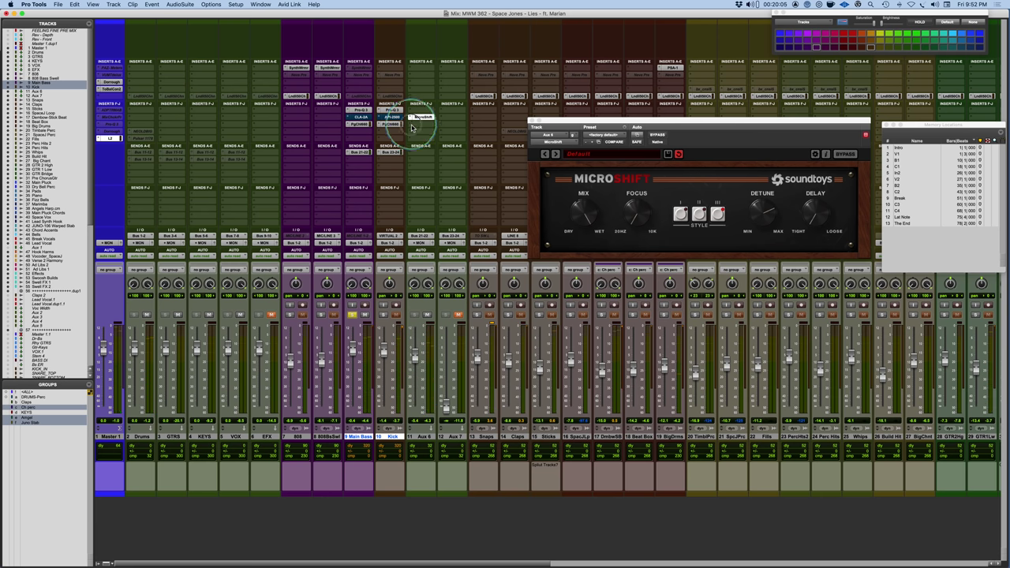
- Insert Ozone Imager 2 (stereo) directly below MicroShift on Aux 6
{"action": "left_click", "coordinate": [412, 125]}
{"action": "left_click", "coordinate": [426, 115]}
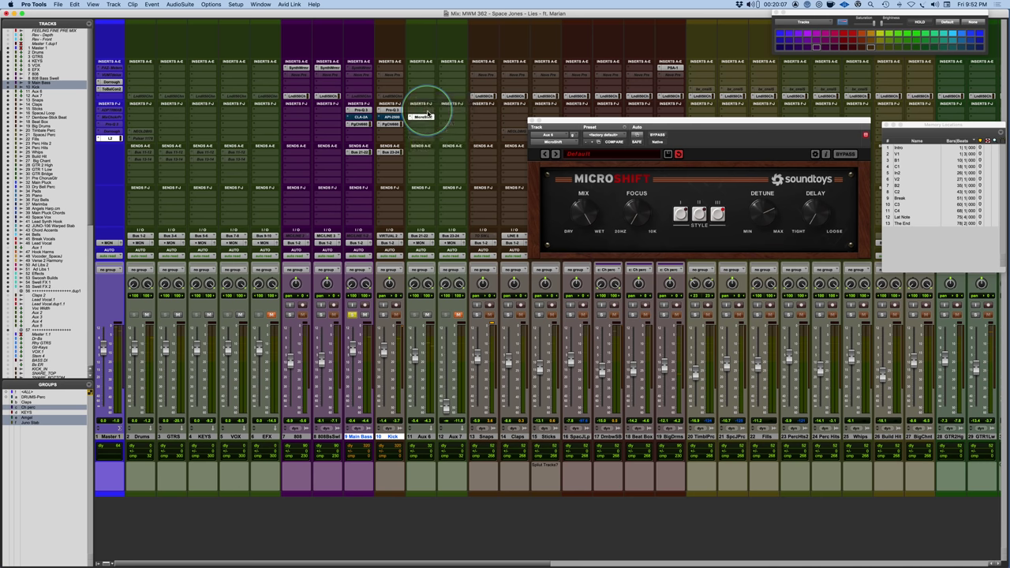
{"action": "left_click", "coordinate": [426, 115]}
{"action": "type", "text": "imager"}
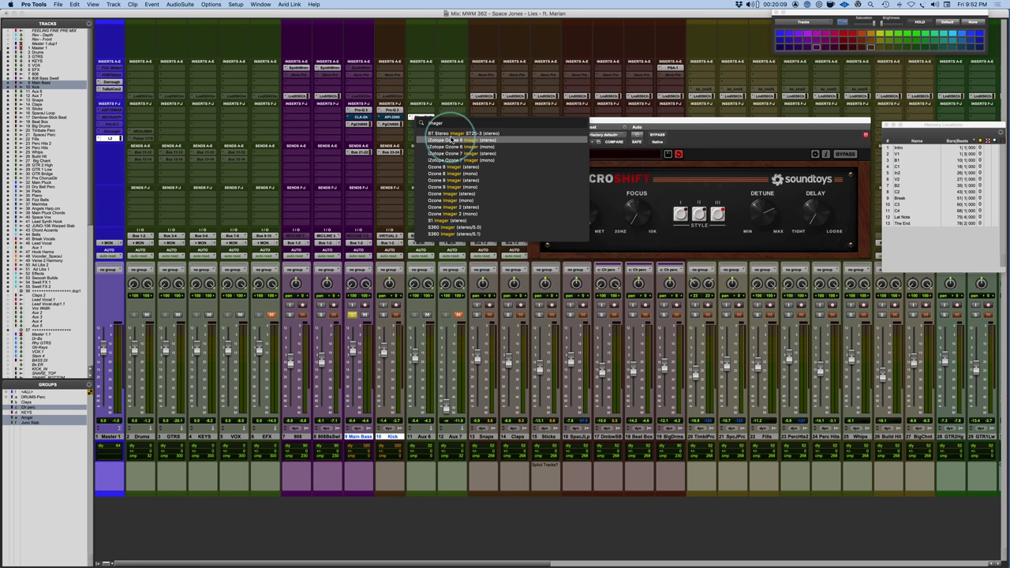
{"action": "left_click", "coordinate": [451, 207]}
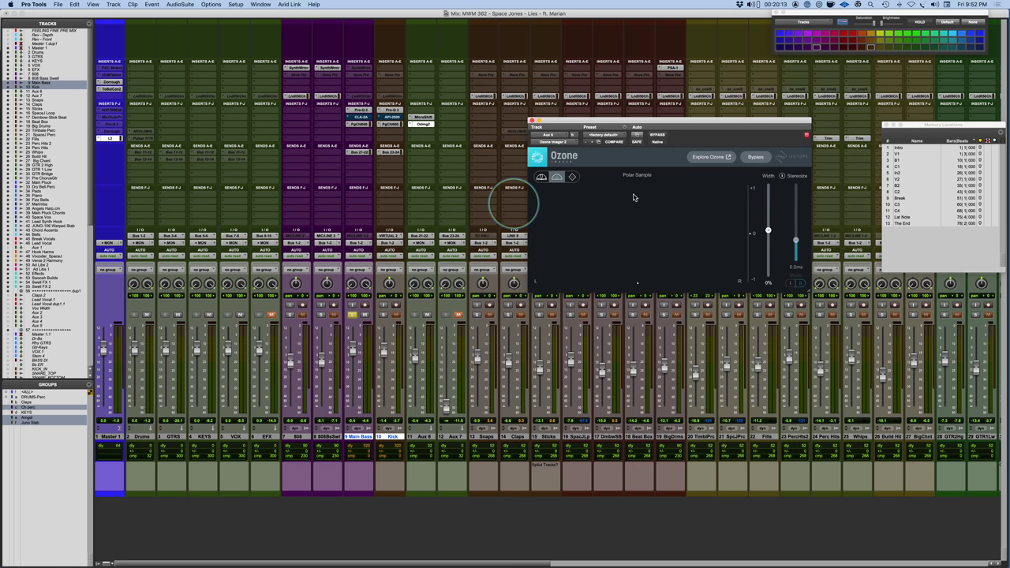
- Set the Ozone Imager 2 width to 100% and enable Stereoize at 7.5 ms
{"action": "left_click_drag", "start_coordinate": [768, 231], "coordinate": [768, 186]}
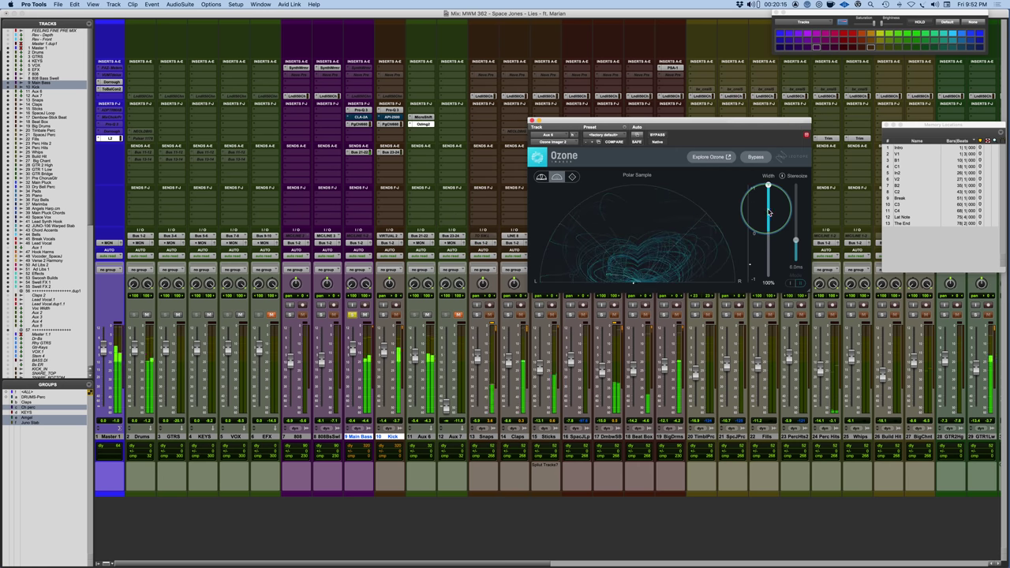
{"action": "left_click", "coordinate": [790, 175]}
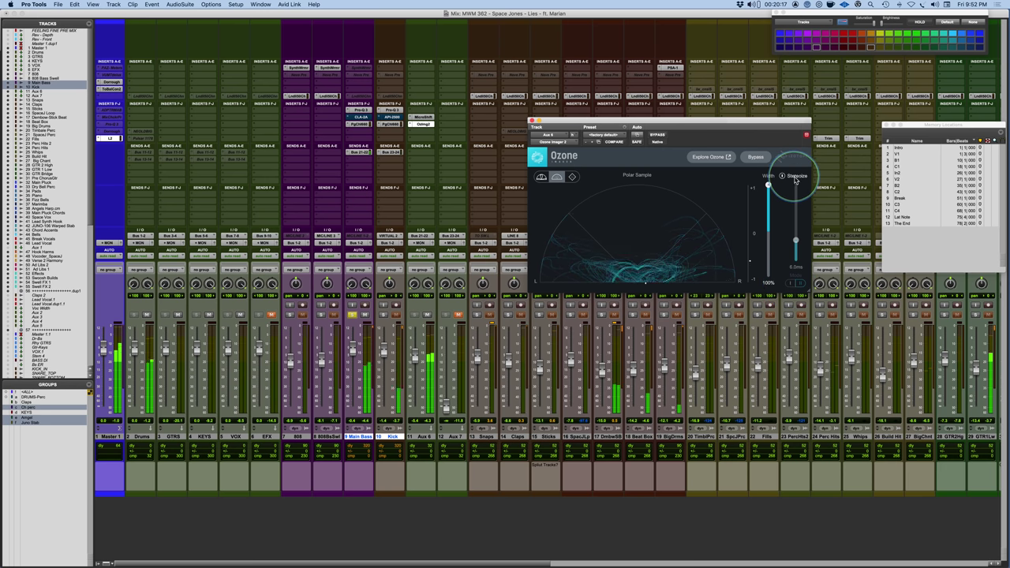
{"action": "mouse_move", "coordinate": [795, 241]}
{"action": "left_mouse_down"}
{"action": "mouse_move", "coordinate": [794, 227]}
{"action": "mouse_move", "coordinate": [794, 266]}
{"action": "mouse_move", "coordinate": [792, 215]}
{"action": "mouse_move", "coordinate": [802, 229]}
{"action": "mouse_move", "coordinate": [802, 219]}
{"action": "mouse_move", "coordinate": [796, 234]}
{"action": "left_mouse_up"}
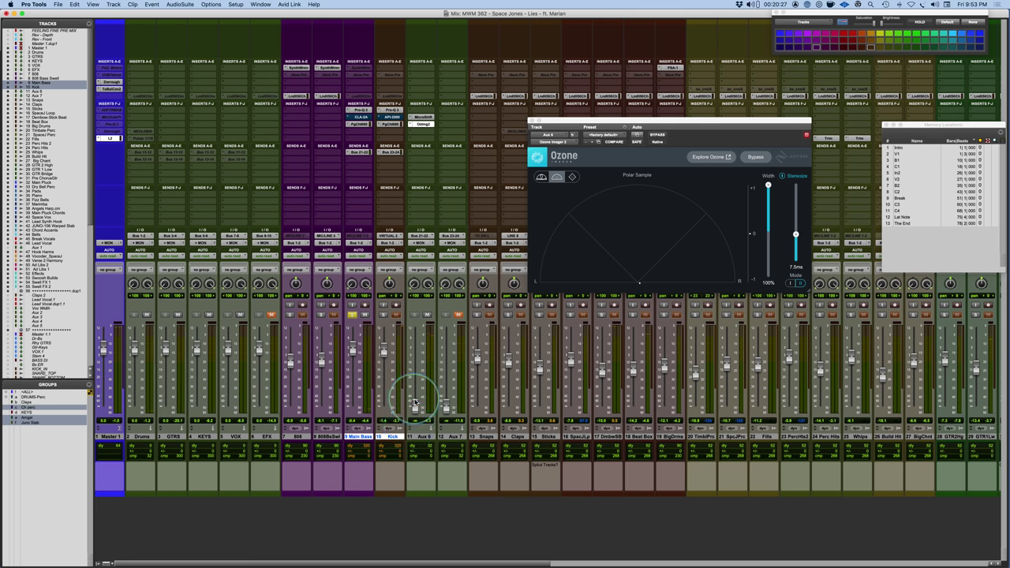
- Set the Aux 6 fader to about -13.7 dB during playback, comparing the bass with Aux 6 muted and unmuted
{"action": "left_click_drag", "start_coordinate": [417, 409], "coordinate": [420, 373]}
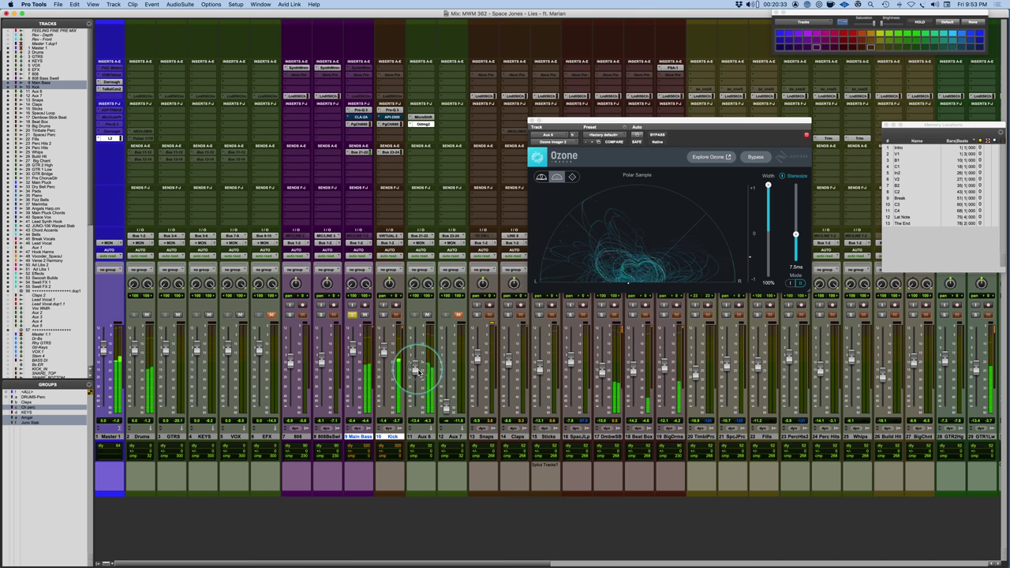
{"action": "left_click", "coordinate": [427, 315]}
{"action": "left_click", "coordinate": [427, 315]}
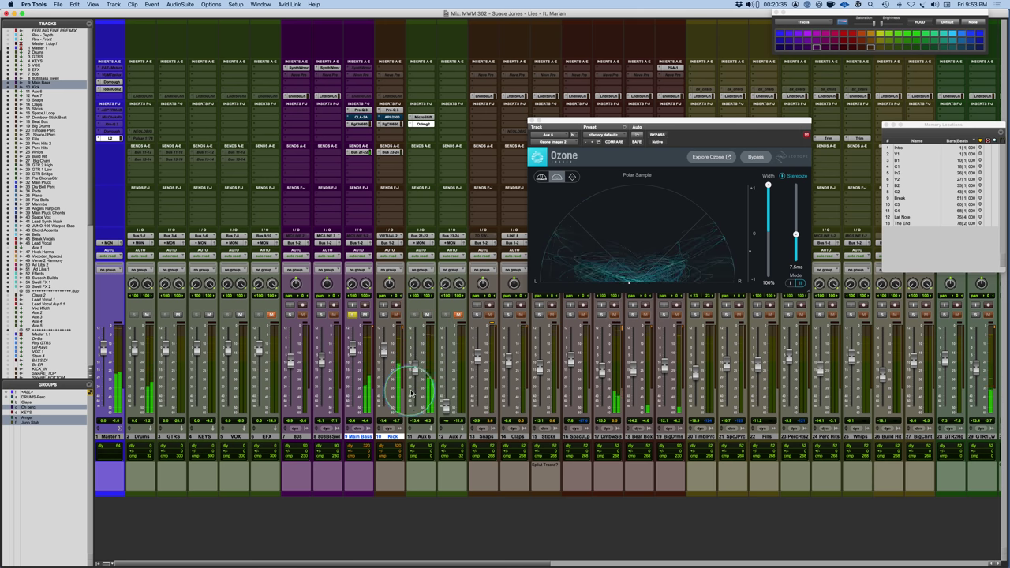
{"action": "left_click_drag", "start_coordinate": [415, 368], "coordinate": [413, 372]}
{"action": "left_click", "coordinate": [367, 274]}
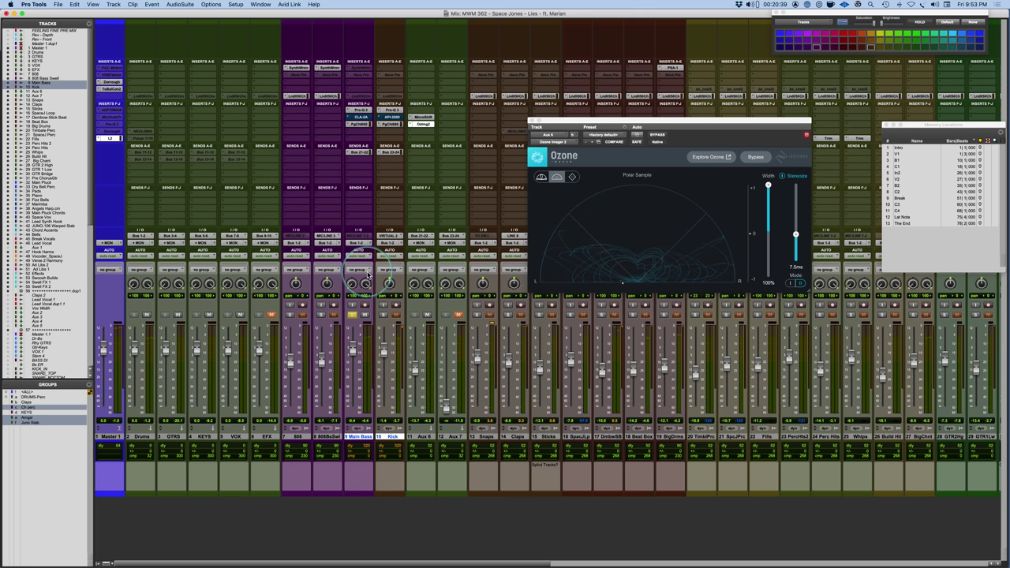
- Insert the stereo RVerb plug-in on Aux 7
{"action": "left_click", "coordinate": [450, 118]}
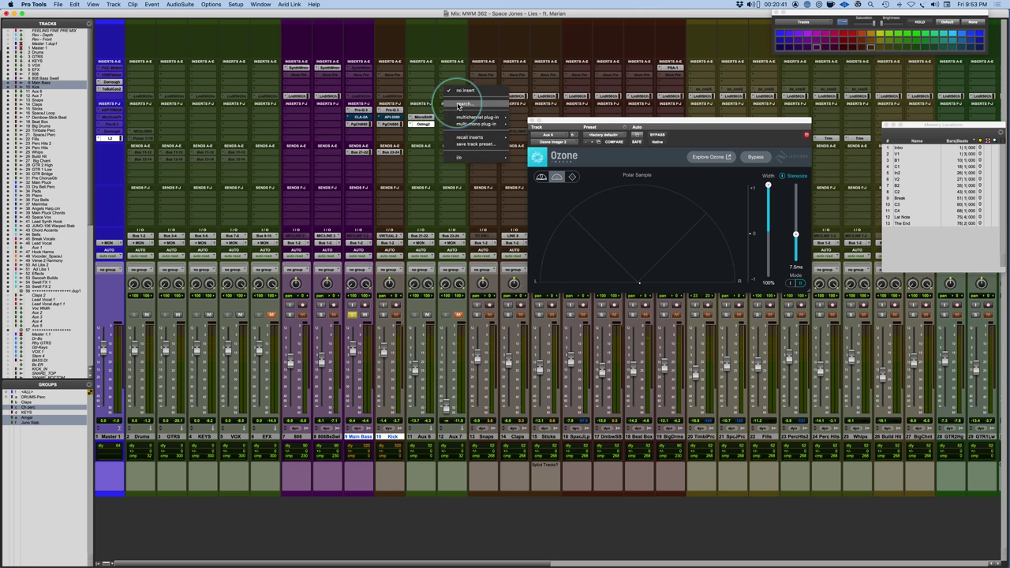
{"action": "left_click", "coordinate": [458, 107]}
{"action": "type", "text": "re"}
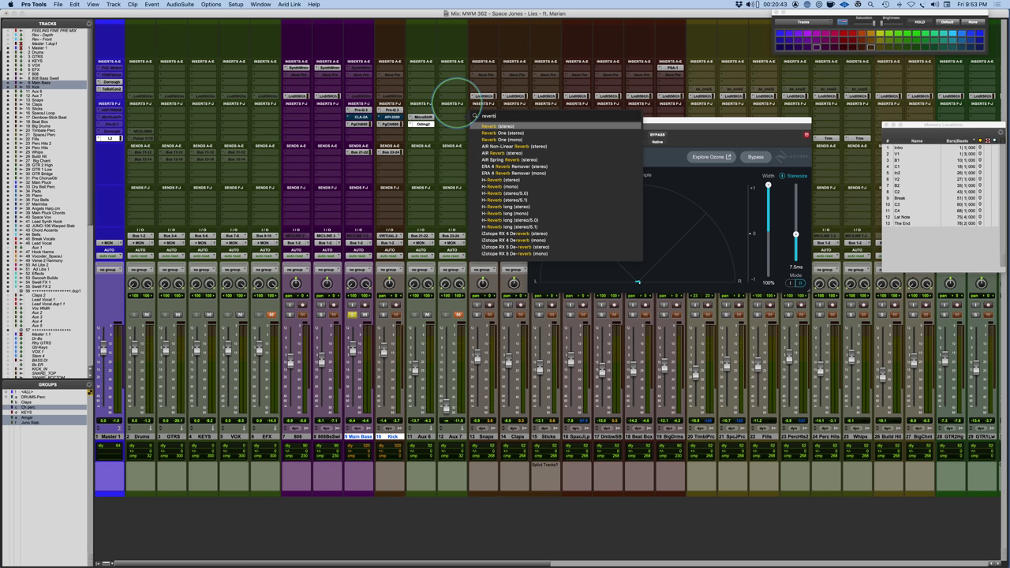
{"action": "key", "text": "BackSpace"}
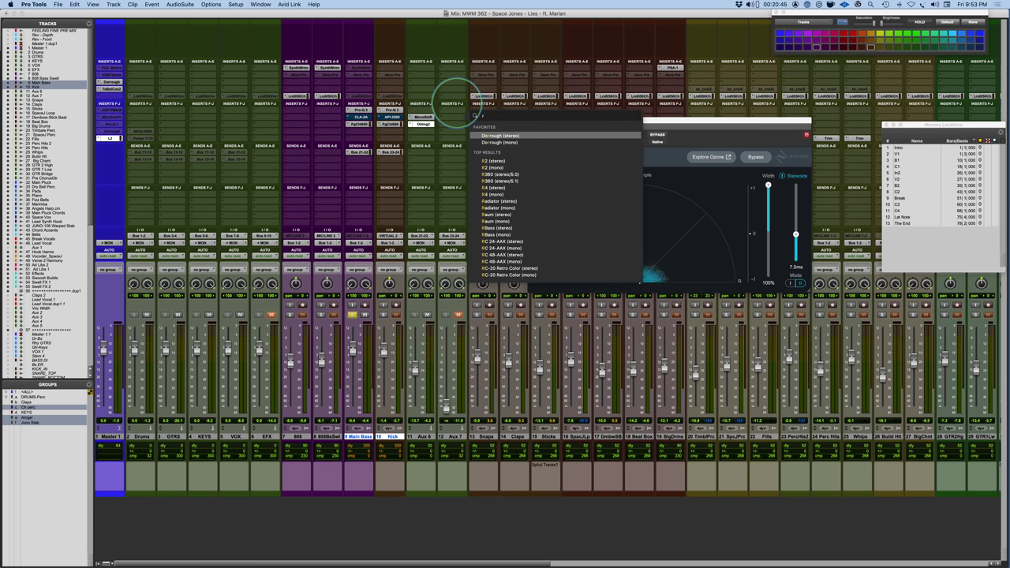
{"action": "type", "text": "verb"}
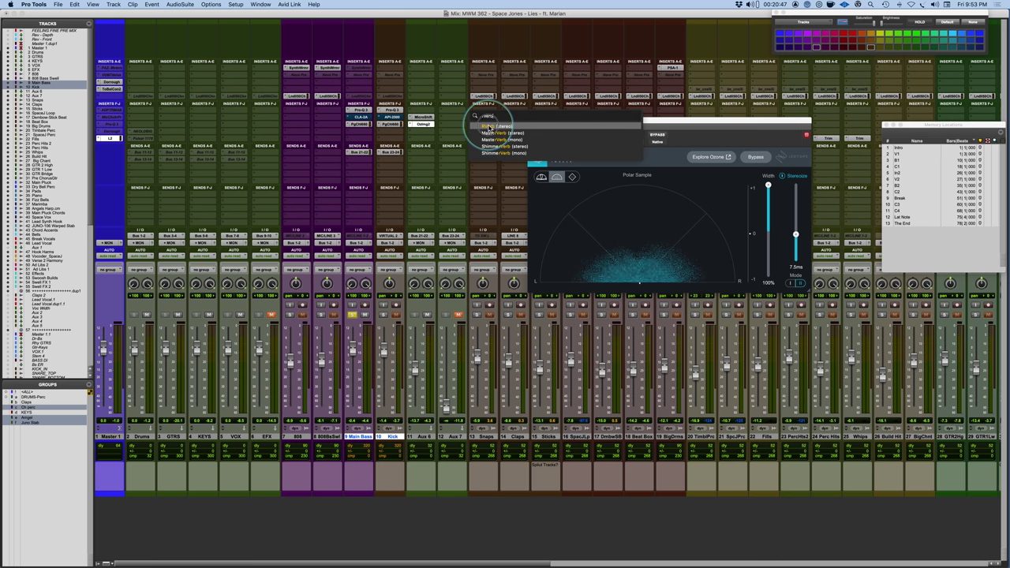
{"action": "left_click", "coordinate": [489, 127]}
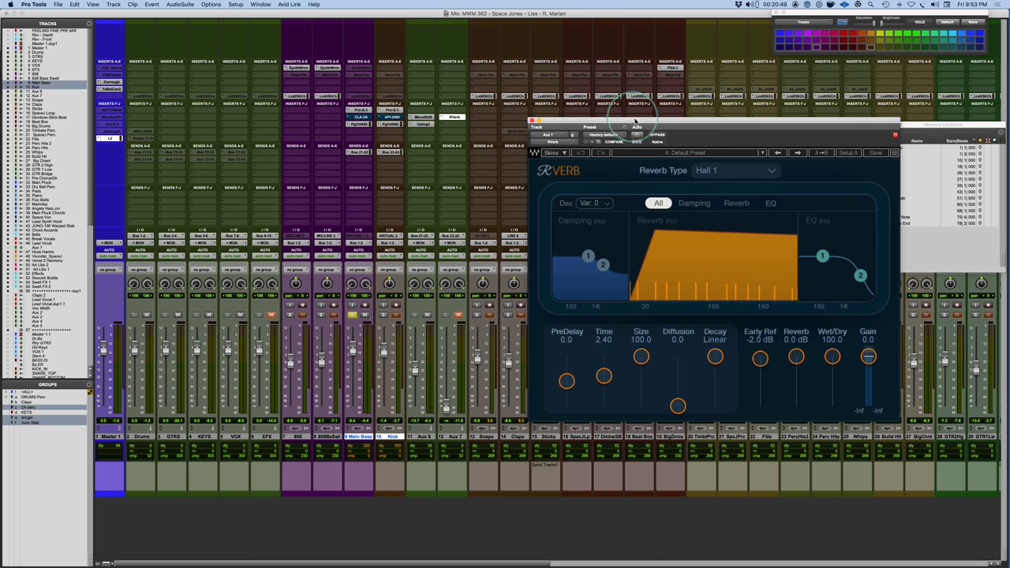
- Set the RVerb reverb type to Non-Linear and its size to 1.0
{"action": "left_click_drag", "start_coordinate": [639, 121], "coordinate": [576, 106]}
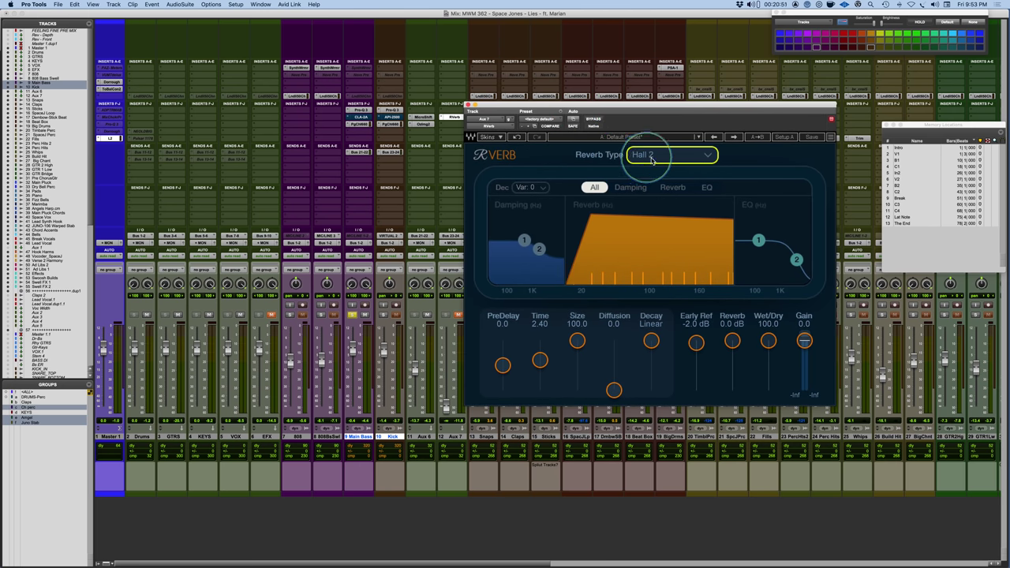
{"action": "left_click", "coordinate": [632, 162]}
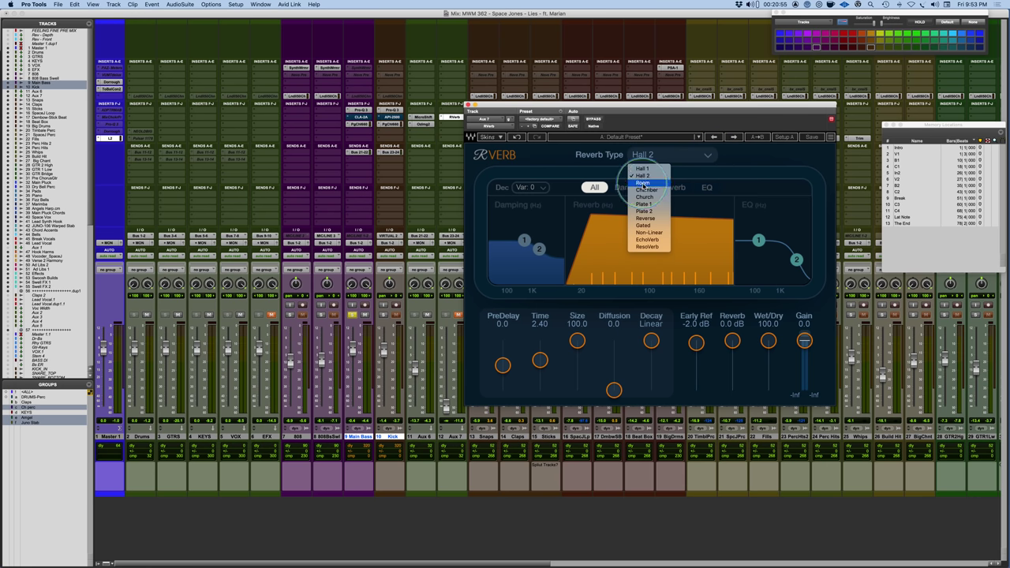
{"action": "left_click", "coordinate": [649, 232]}
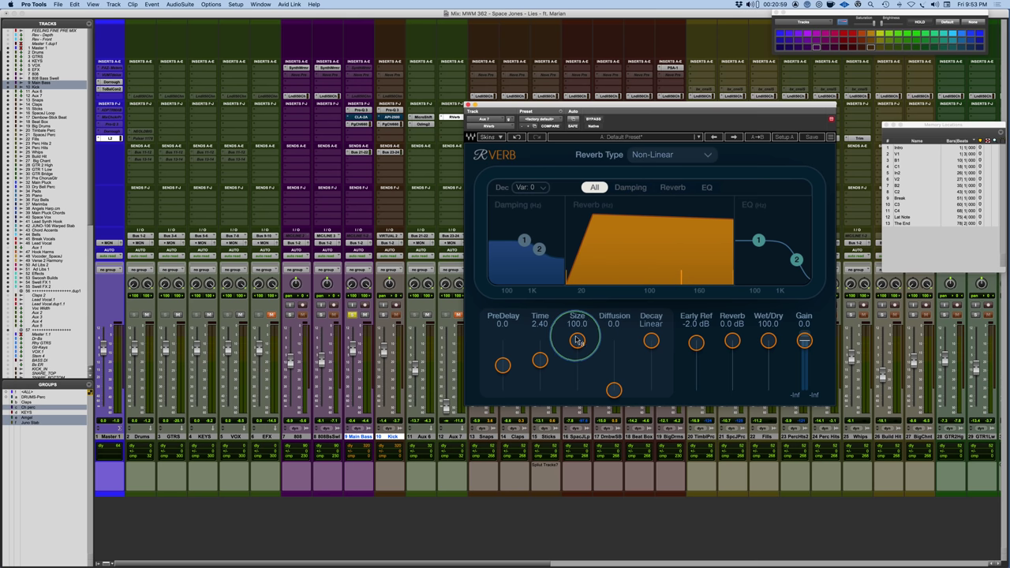
{"action": "left_click_drag", "start_coordinate": [577, 341], "coordinate": [559, 509]}
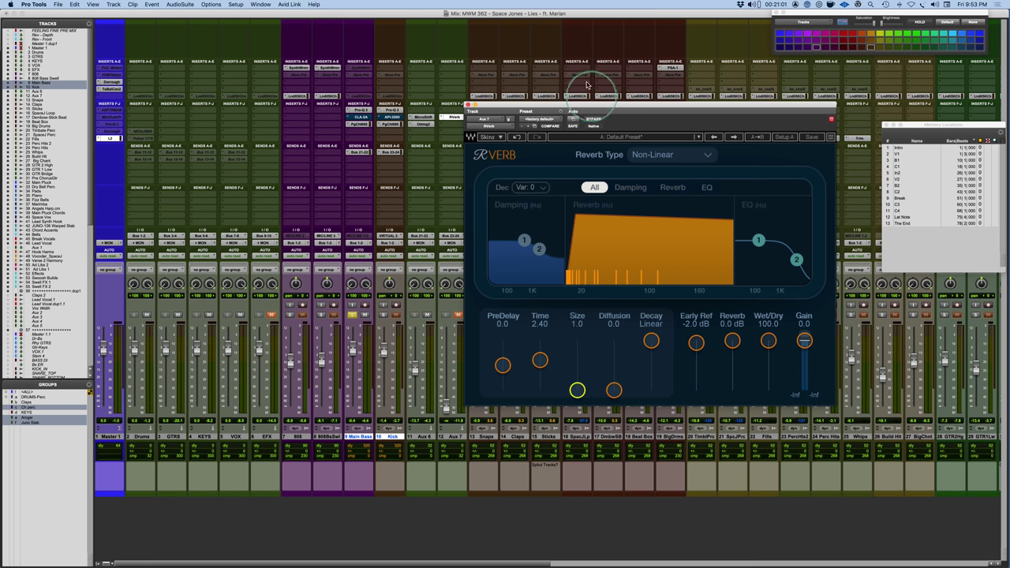
- Solo the Kick during playback, then bring in its reverb by unmuting Aux 7 and raising that fader
{"action": "key", "text": "space"}
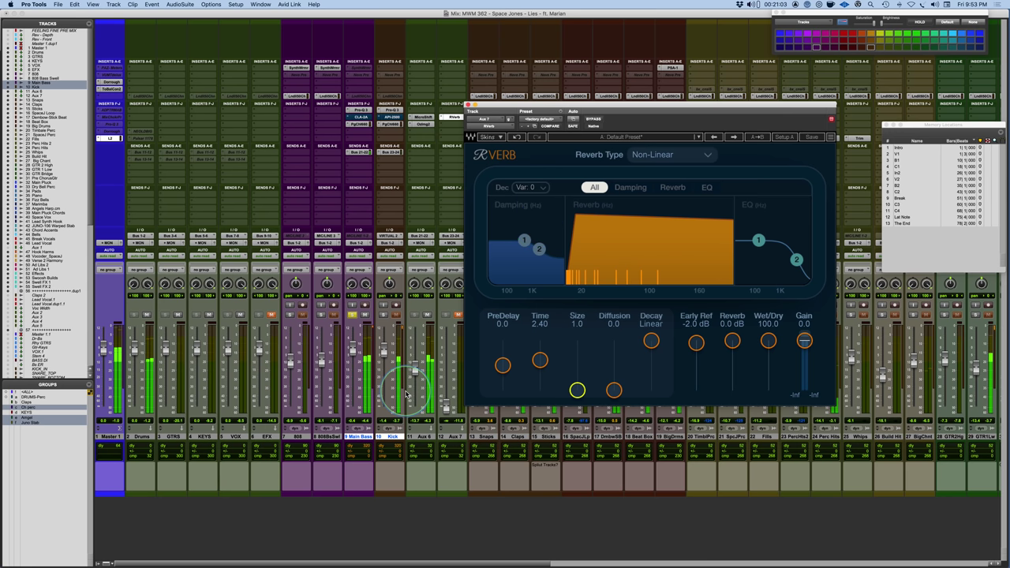
{"action": "left_click", "coordinate": [383, 315]}
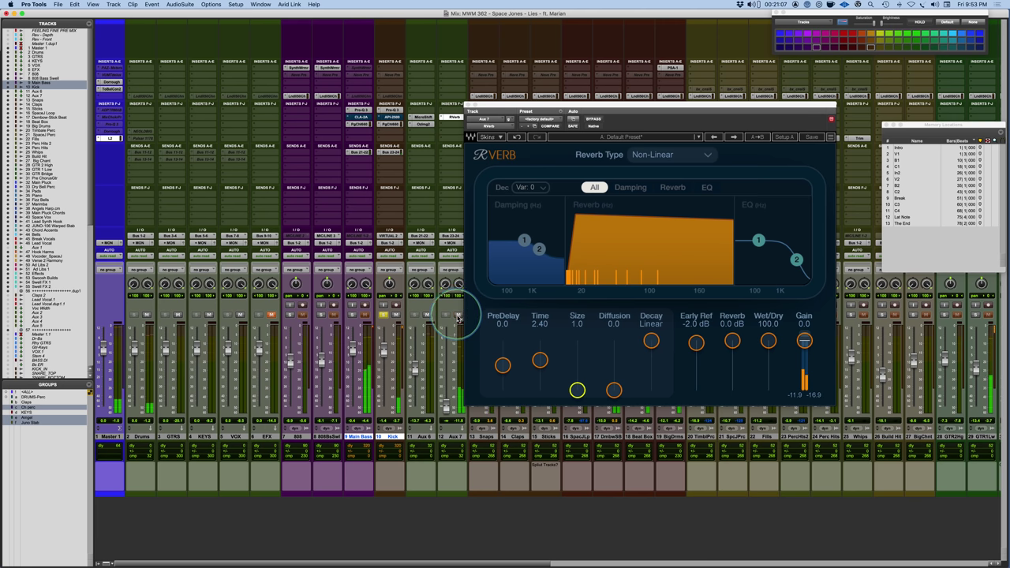
{"action": "left_click_drag", "start_coordinate": [446, 403], "coordinate": [447, 358]}
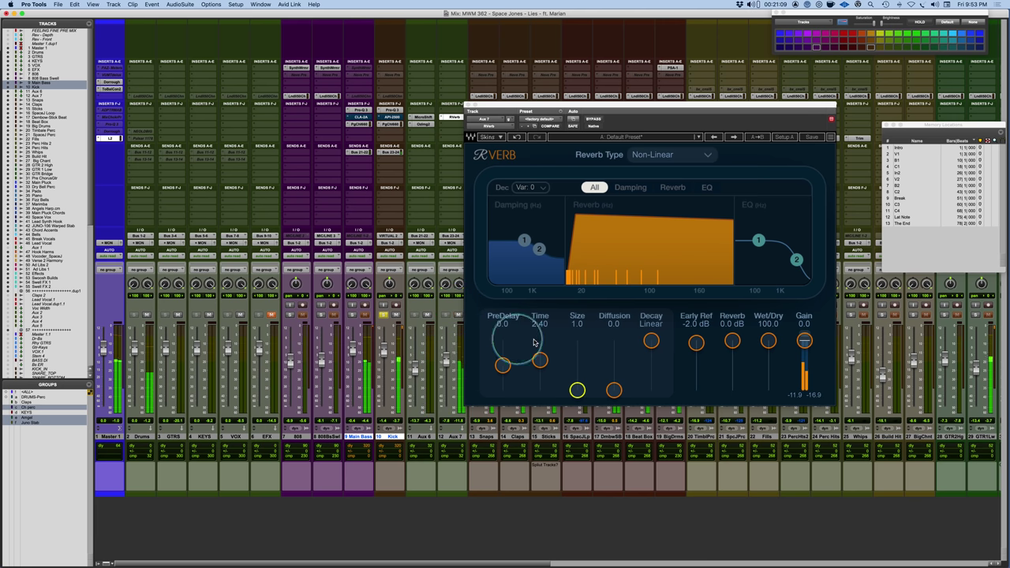
- Set the RVerb time to 0.17 and raise the Aux 7 fader slightly further
{"action": "left_click_drag", "start_coordinate": [540, 360], "coordinate": [540, 386]}
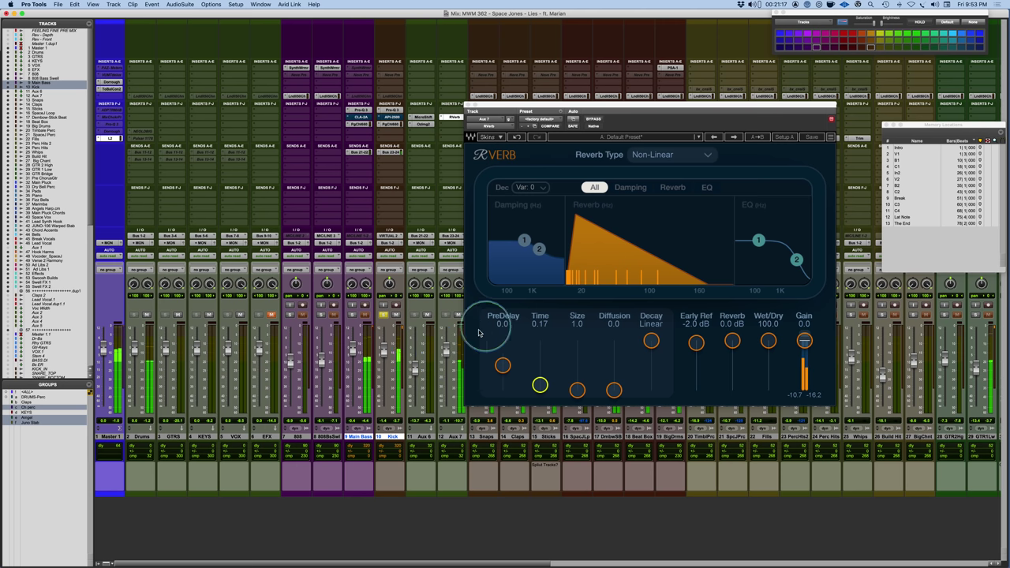
{"action": "left_click_drag", "start_coordinate": [446, 351], "coordinate": [447, 343]}
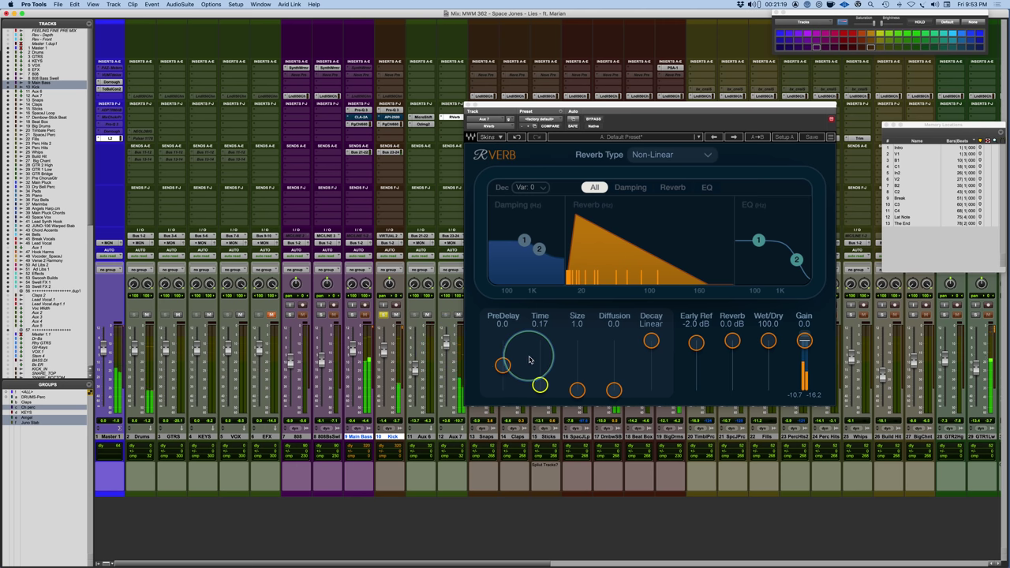
- Audition the EchoVerb and ResoVerb types in RVerb with a slightly larger size, and set the reverb type to Room
{"action": "mouse_move", "coordinate": [577, 388]}
{"action": "left_mouse_down"}
{"action": "mouse_move", "coordinate": [577, 351]}
{"action": "mouse_move", "coordinate": [577, 412]}
{"action": "mouse_move", "coordinate": [589, 398]}
{"action": "mouse_move", "coordinate": [592, 413]}
{"action": "mouse_move", "coordinate": [564, 400]}
{"action": "mouse_move", "coordinate": [576, 392]}
{"action": "left_mouse_up"}
{"action": "scroll", "coordinate": [647, 158], "scroll_direction": "down", "scroll_amount": 1}
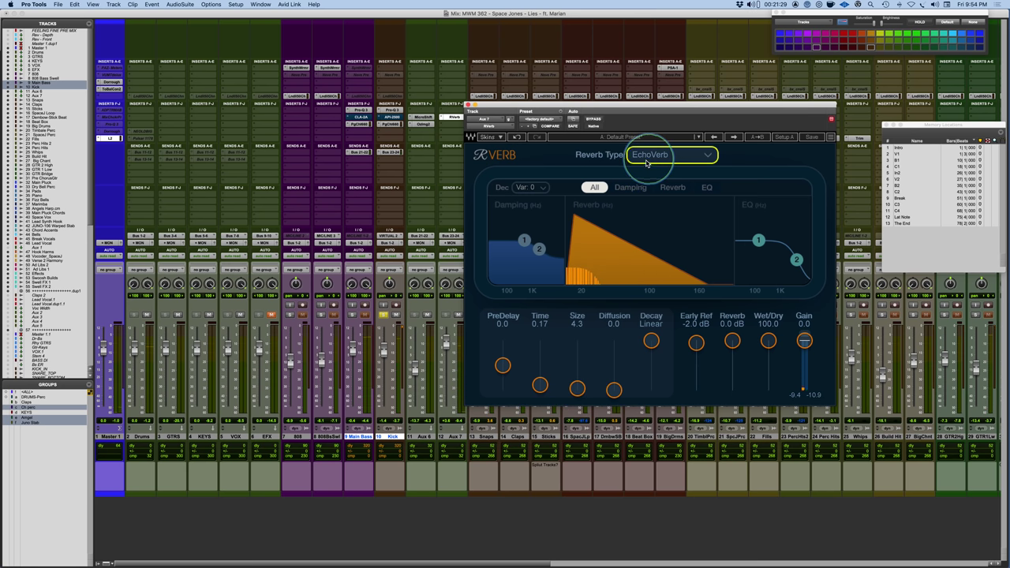
{"action": "scroll", "coordinate": [647, 161], "scroll_direction": "down", "scroll_amount": 1}
{"action": "left_click", "coordinate": [704, 155]}
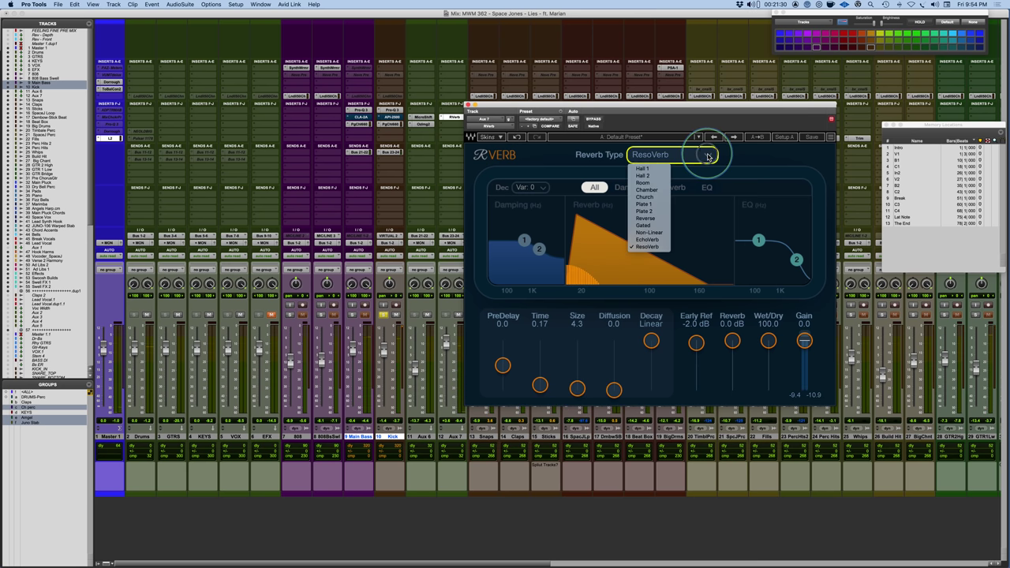
{"action": "left_click", "coordinate": [646, 184]}
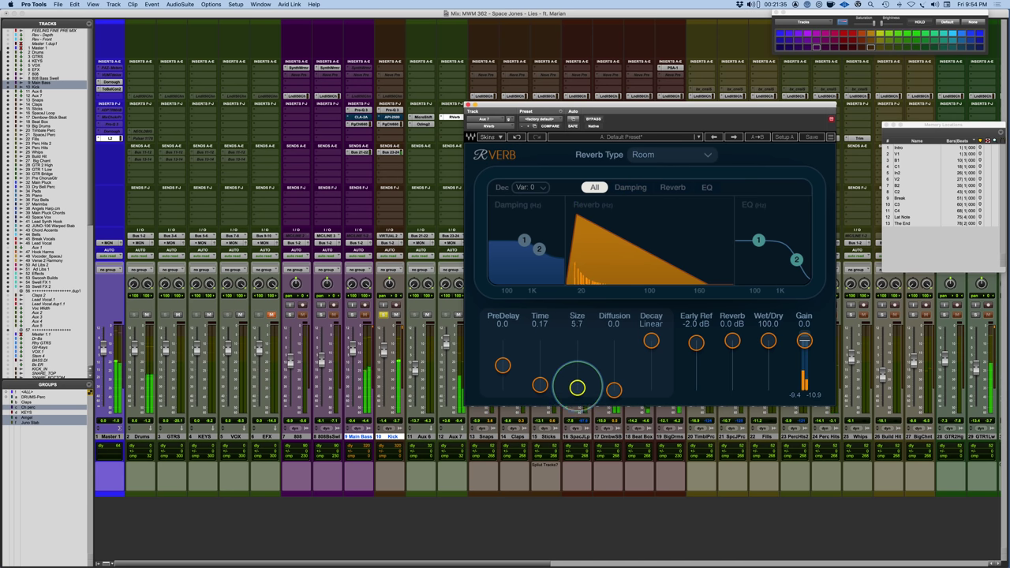
- Set the RVerb size to 10.9 and audition its components separately, ending with Early Ref at 0.0 dB and Reverb off
{"action": "left_click_drag", "start_coordinate": [578, 387], "coordinate": [577, 360]}
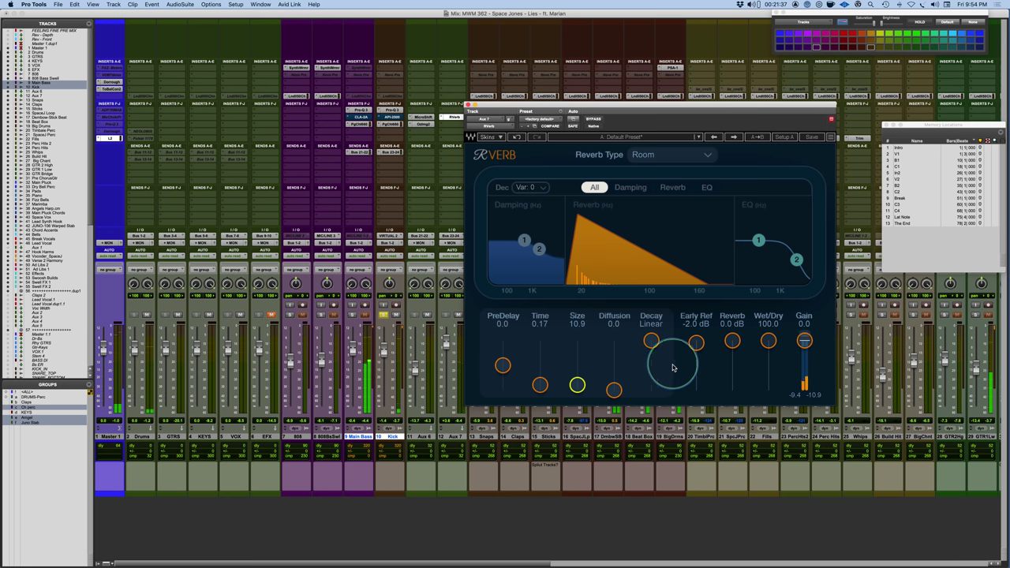
{"action": "left_click_drag", "start_coordinate": [696, 341], "coordinate": [698, 469]}
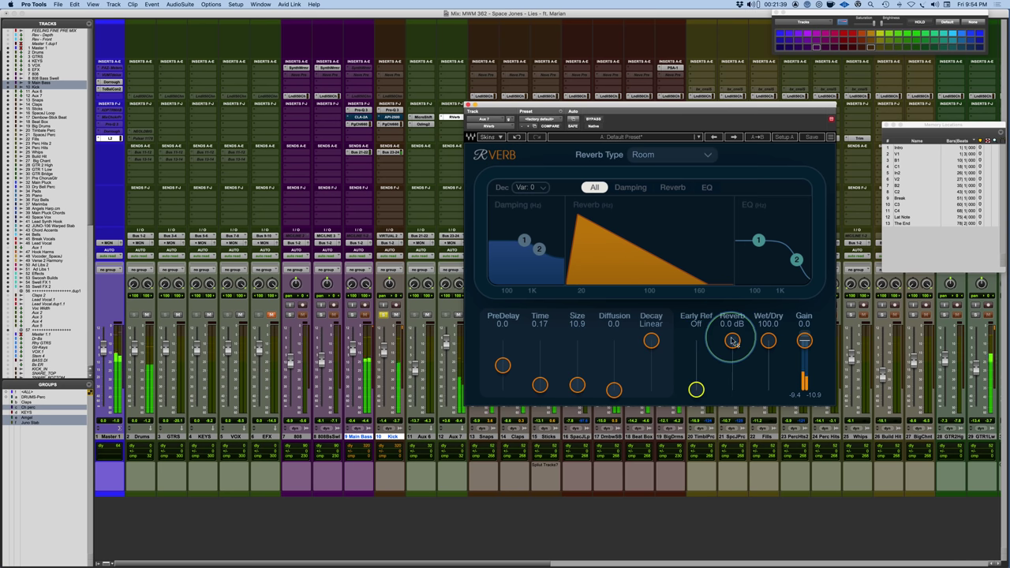
{"action": "left_click_drag", "start_coordinate": [733, 341], "coordinate": [697, 183]}
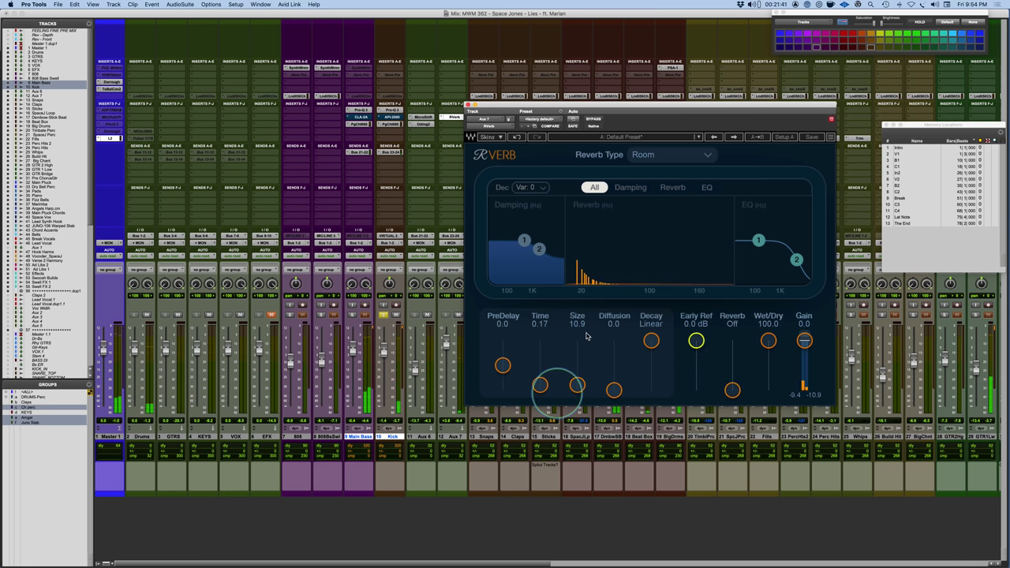
- Set the RVerb size to 17.7, its Reverb level to 0.0 dB and its time to 0.14
{"action": "left_click_drag", "start_coordinate": [578, 387], "coordinate": [577, 382]}
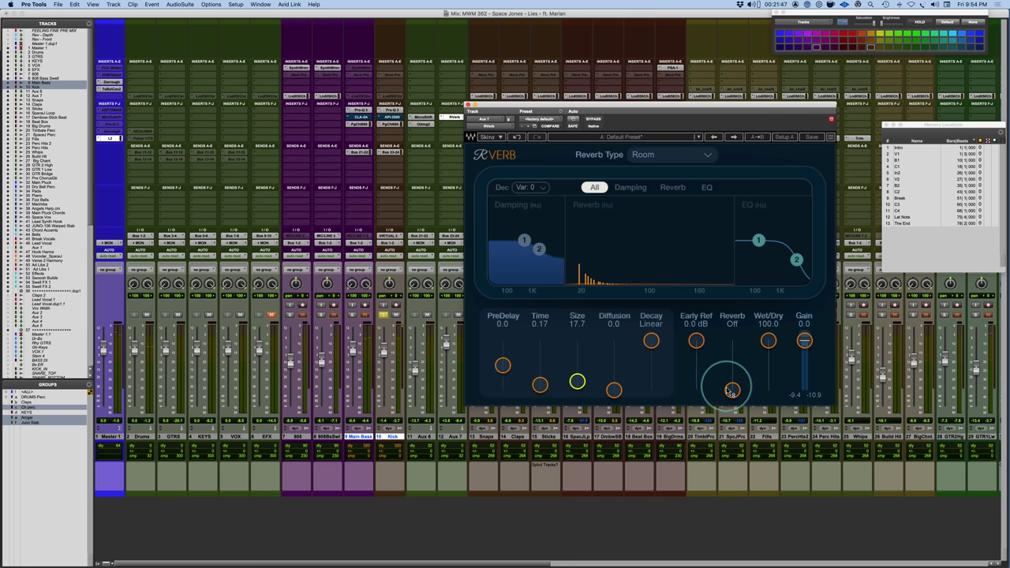
{"action": "left_click_drag", "start_coordinate": [733, 390], "coordinate": [731, 338]}
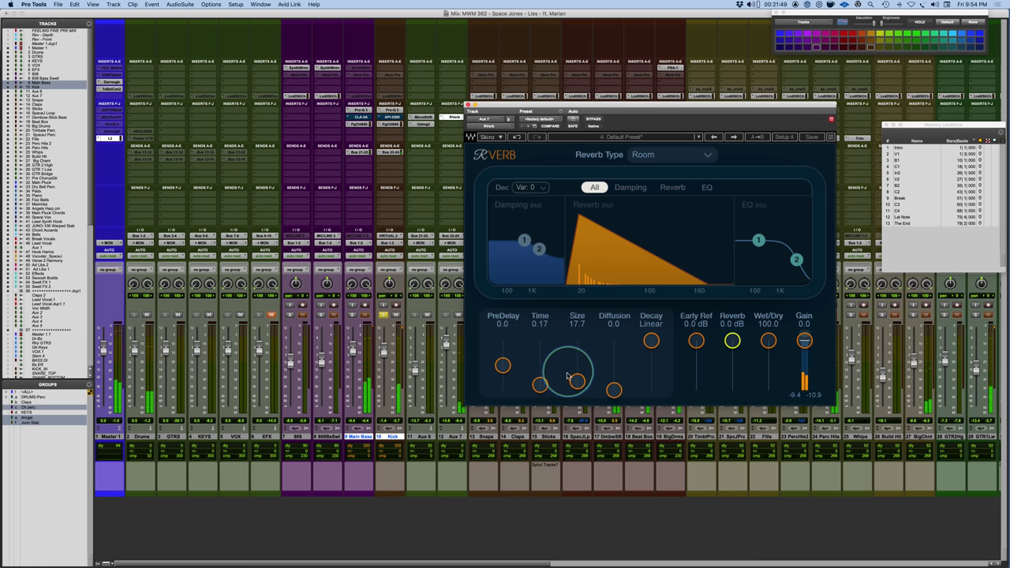
{"action": "left_click_drag", "start_coordinate": [540, 384], "coordinate": [540, 386]}
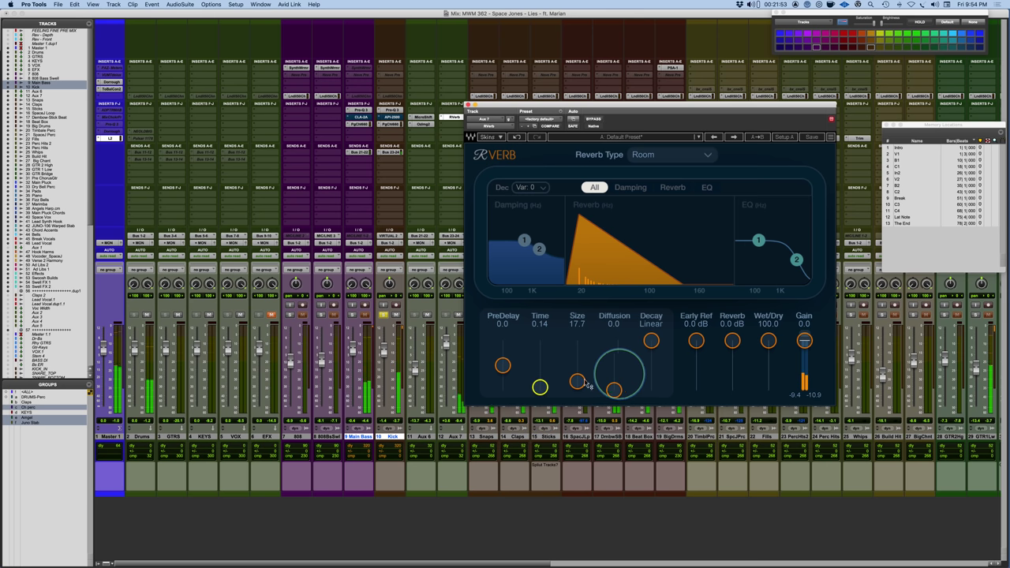
- Move the RVerb window clear of the Kick and aux faders, and bring the Aux 7 fader back up to blend in the reverb
{"action": "left_click_drag", "start_coordinate": [536, 105], "coordinate": [624, 95]}
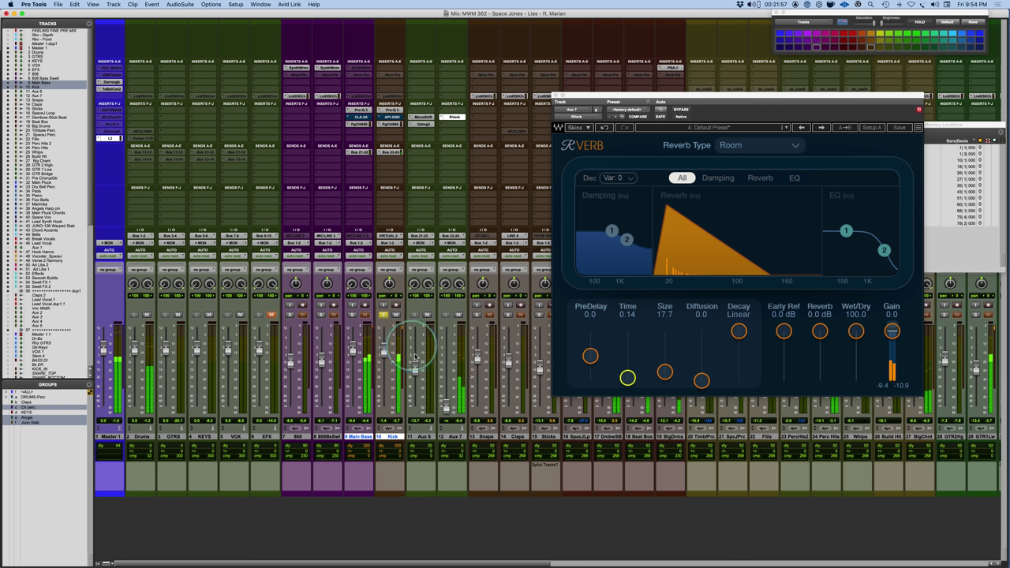
{"action": "left_click_drag", "start_coordinate": [447, 409], "coordinate": [451, 367]}
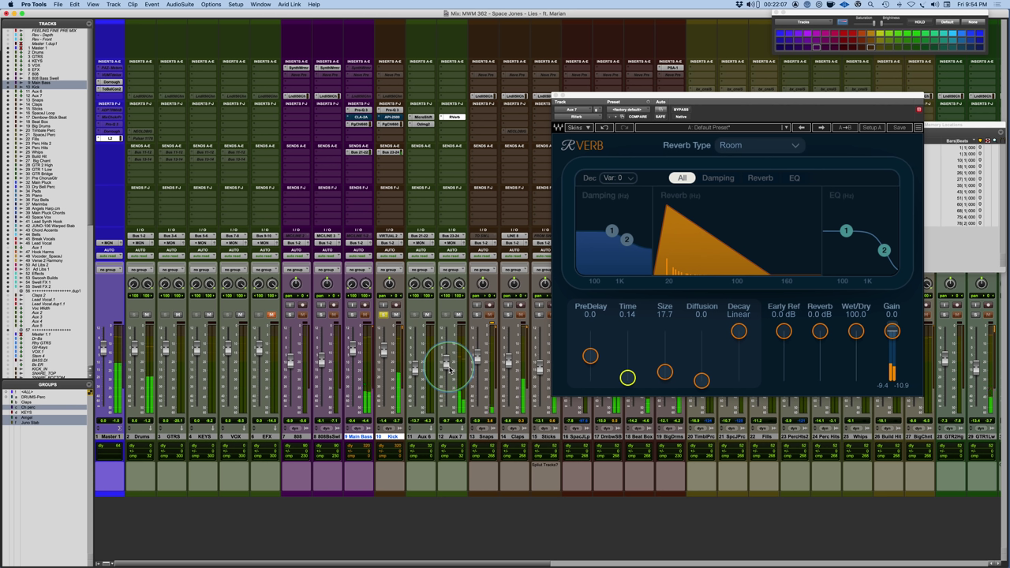
- Solo the Main Bass alongside the Kick, select both tracks and play them together
{"action": "left_click", "coordinate": [353, 316]}
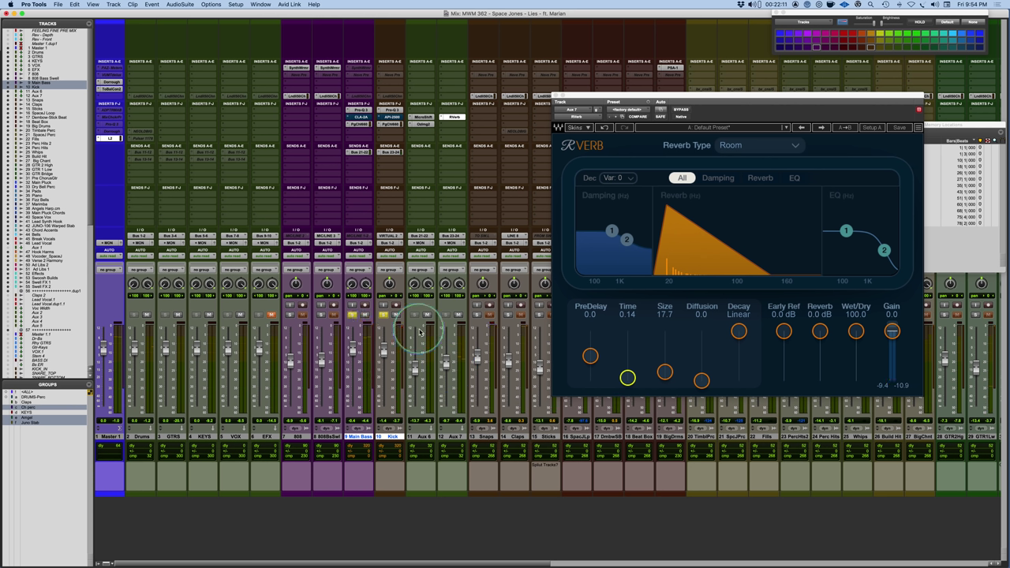
{"action": "left_click", "coordinate": [427, 436]}
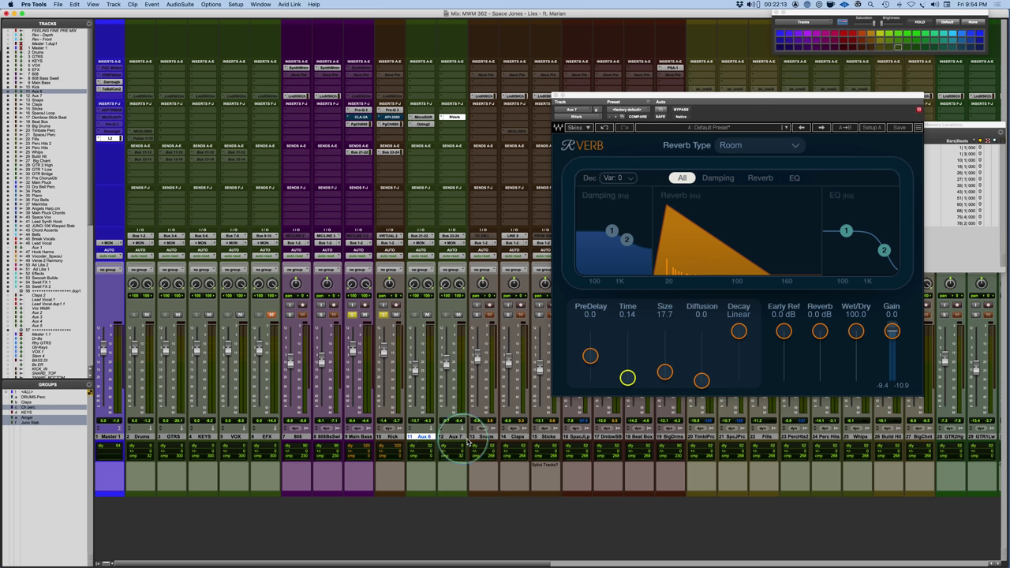
{"action": "left_click", "coordinate": [395, 436]}
{"action": "left_click", "coordinate": [360, 436], "text": "shift"}
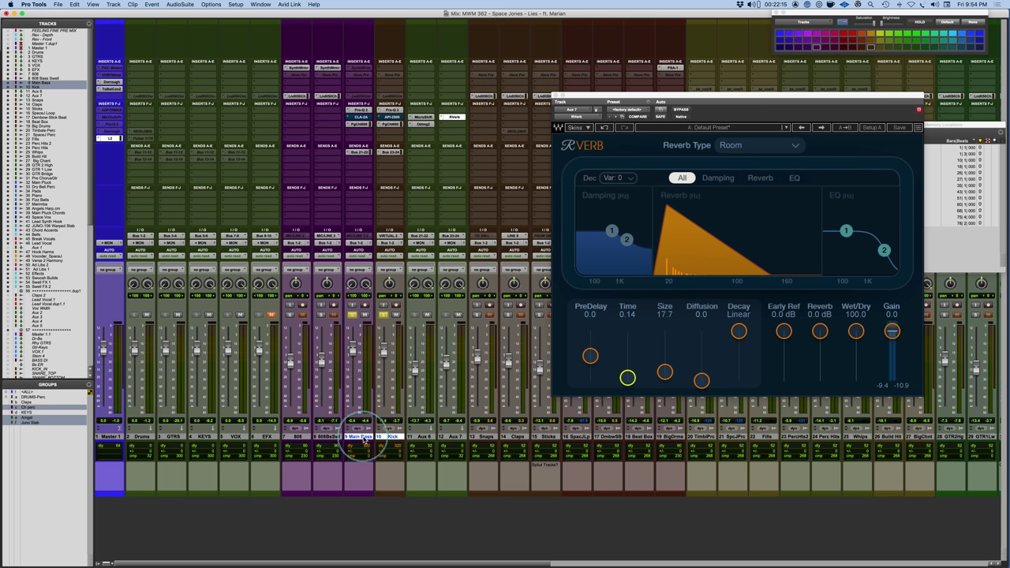
{"action": "key", "text": "space"}
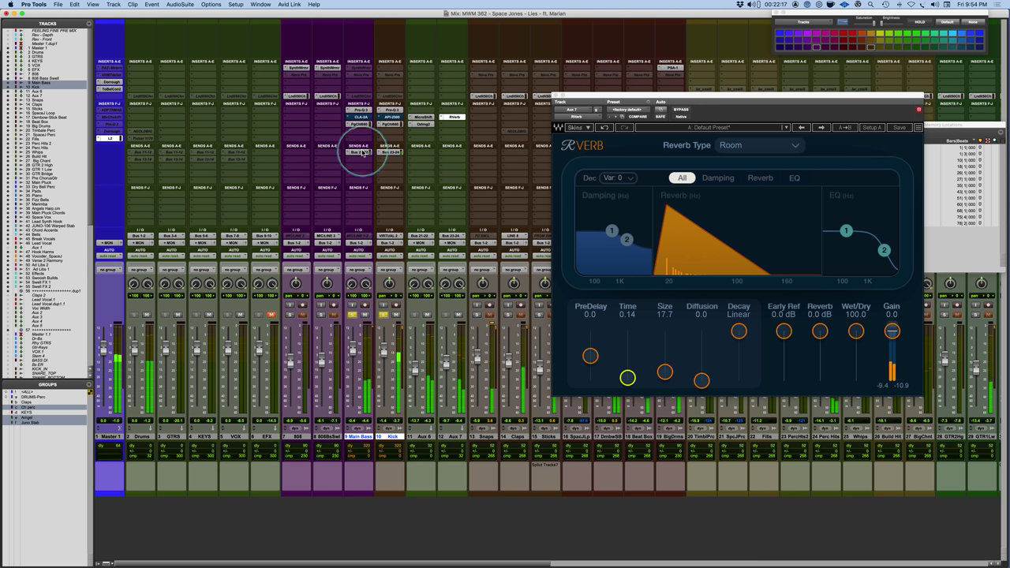
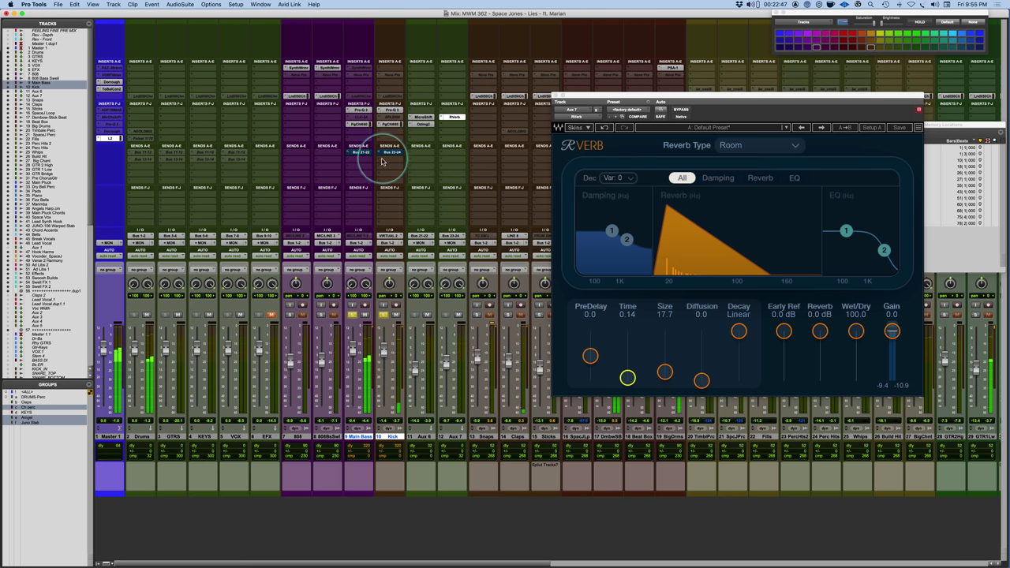
- Bypass MicroShift on Aux 6 and insert the stereo Doubler2 plug-in above it
{"action": "left_click", "coordinate": [420, 117]}
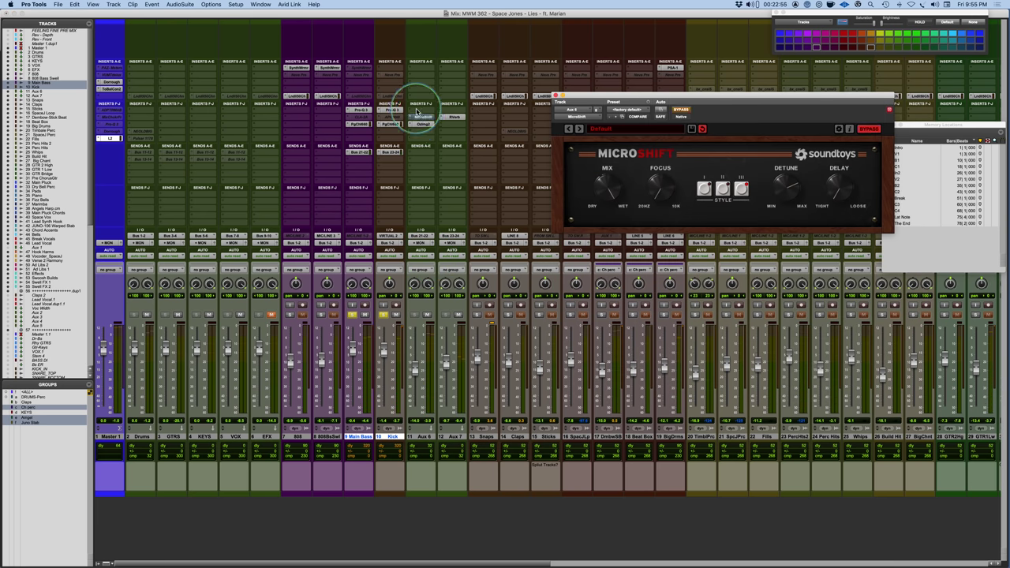
{"action": "left_click", "coordinate": [426, 99]}
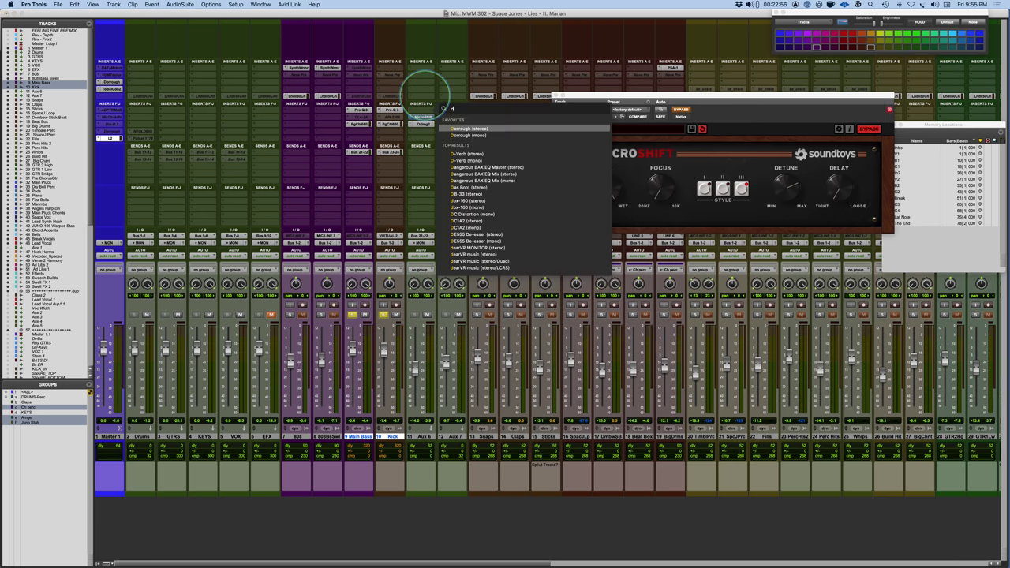
{"action": "type", "text": "doubler"}
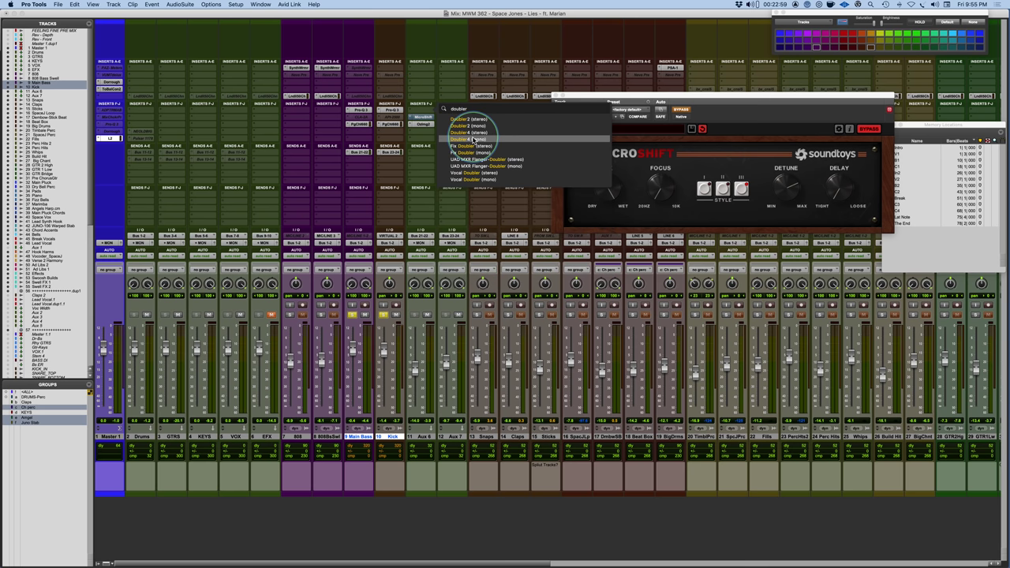
{"action": "left_click", "coordinate": [472, 120]}
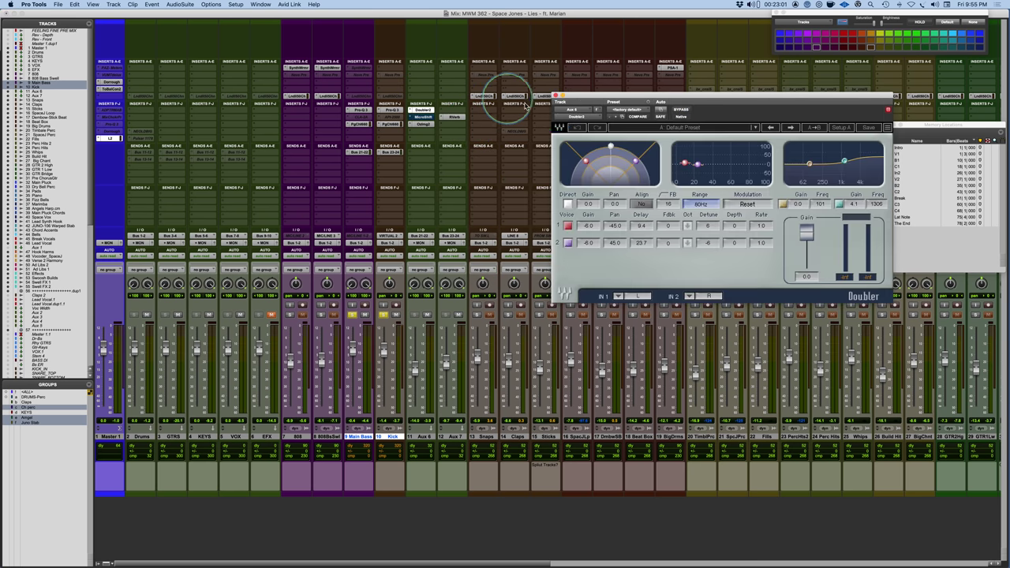
- Turn off the Doubler's high-frequency EQ band and load the Spreader user preset
{"action": "left_click", "coordinate": [839, 204]}
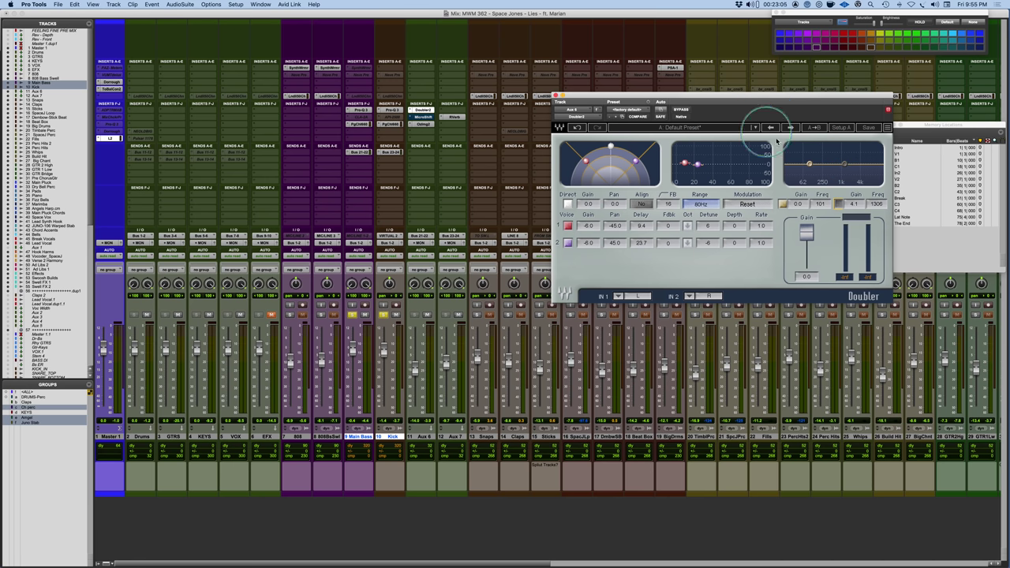
{"action": "left_click", "coordinate": [716, 130]}
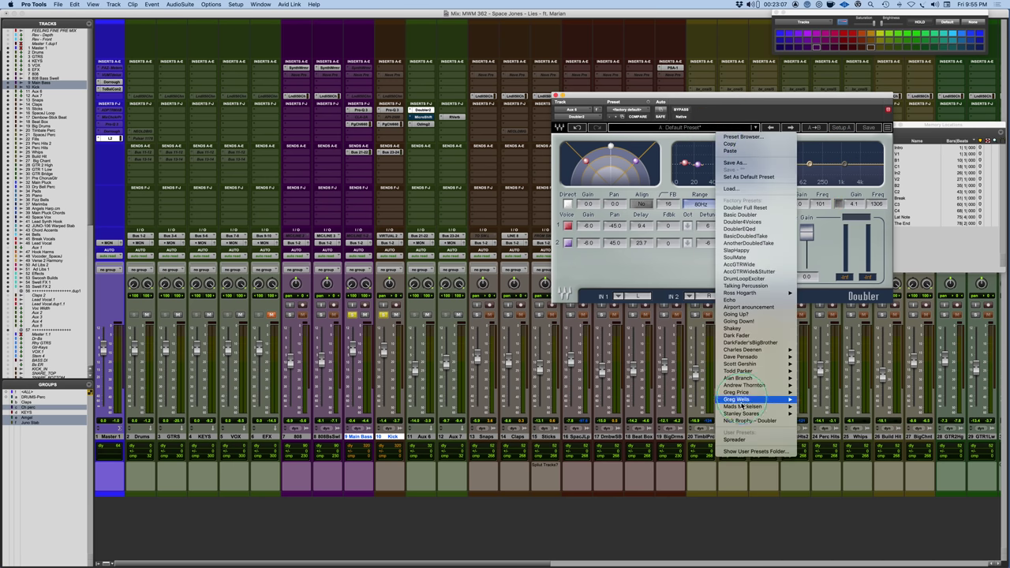
{"action": "left_click", "coordinate": [742, 437]}
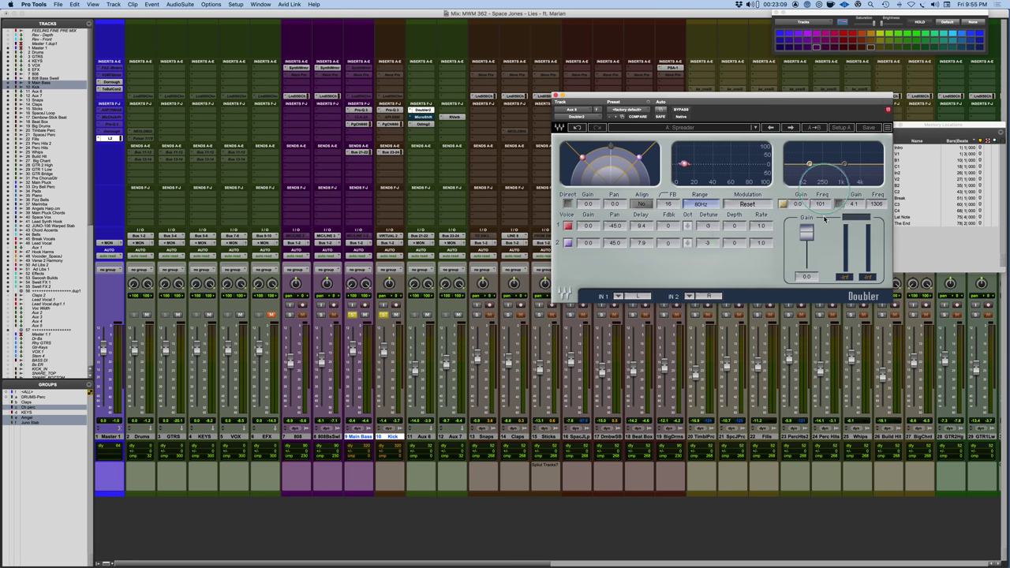
- Compare the Doubler with and without bypass during playback, then set its voice delays to 5.9 and 6.3 with Align on
{"action": "key", "text": "space"}
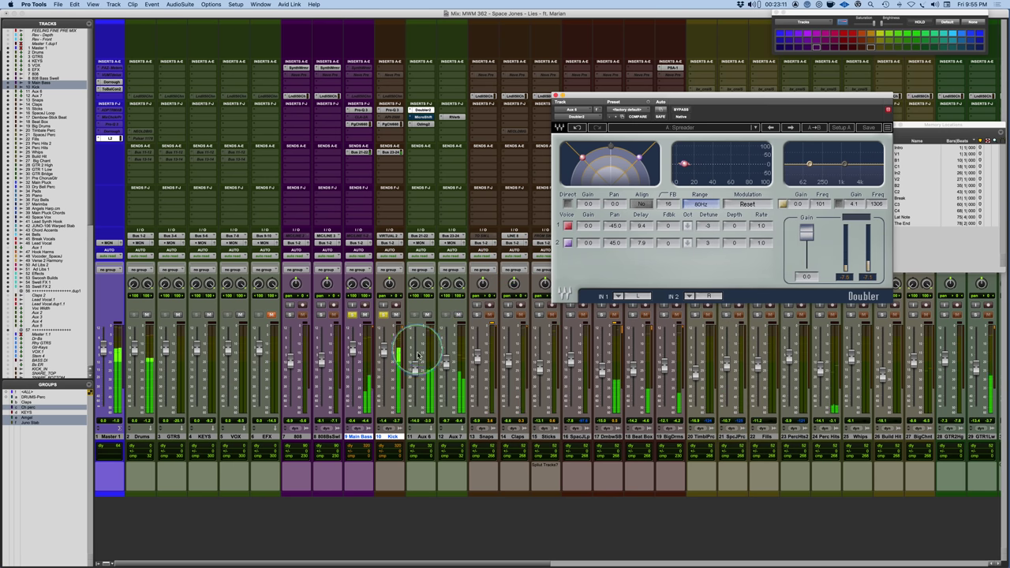
{"action": "left_click", "coordinate": [680, 110]}
{"action": "left_click", "coordinate": [680, 110]}
{"action": "left_click_drag", "start_coordinate": [641, 226], "coordinate": [647, 252]}
{"action": "left_click", "coordinate": [642, 203]}
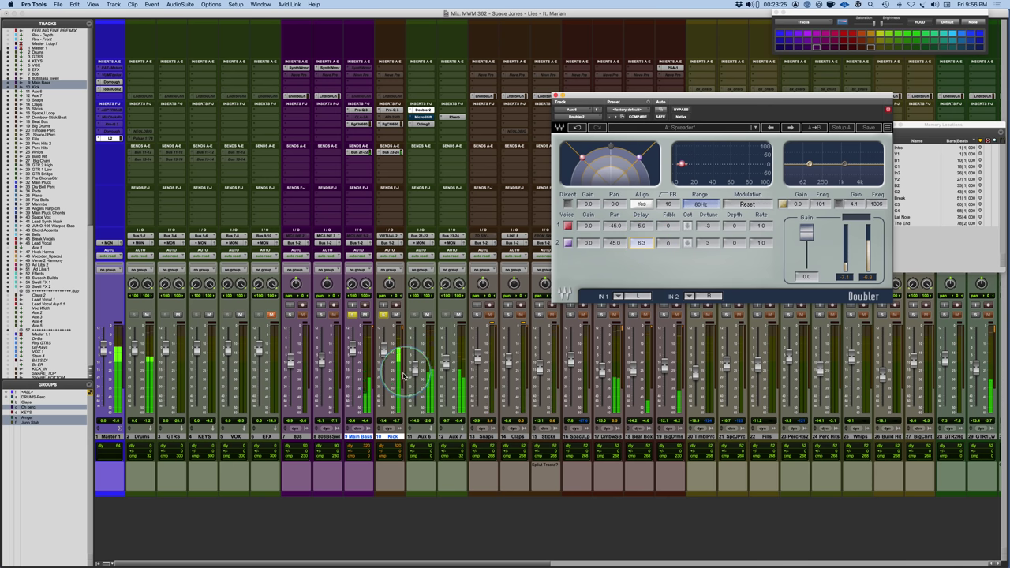
- Lower the Aux 6 fader slightly while comparing the widening with mute, and leave Aux 6 muted
{"action": "left_click", "coordinate": [427, 315]}
{"action": "left_click_drag", "start_coordinate": [416, 368], "coordinate": [415, 371]}
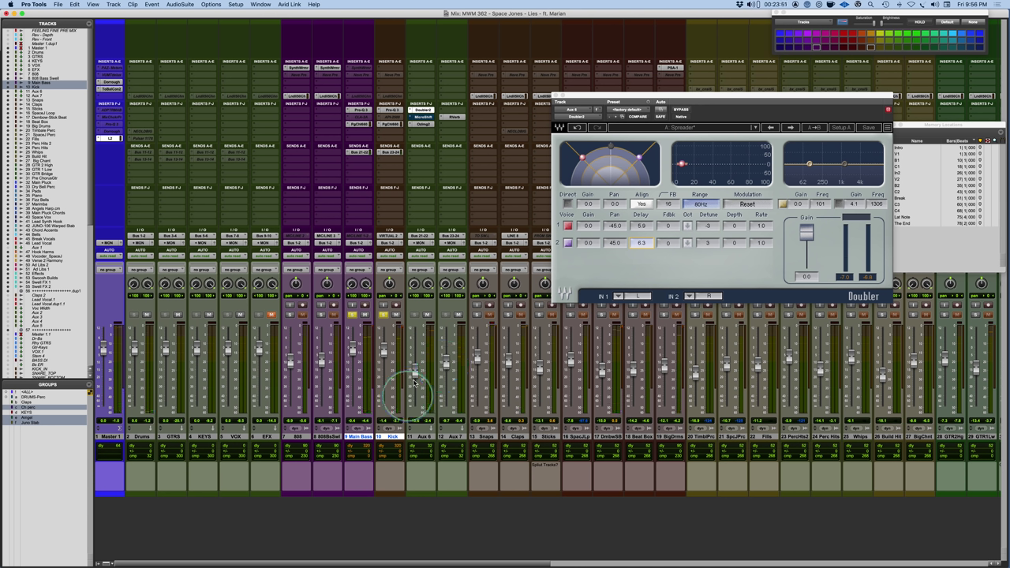
{"action": "left_click", "coordinate": [428, 315]}
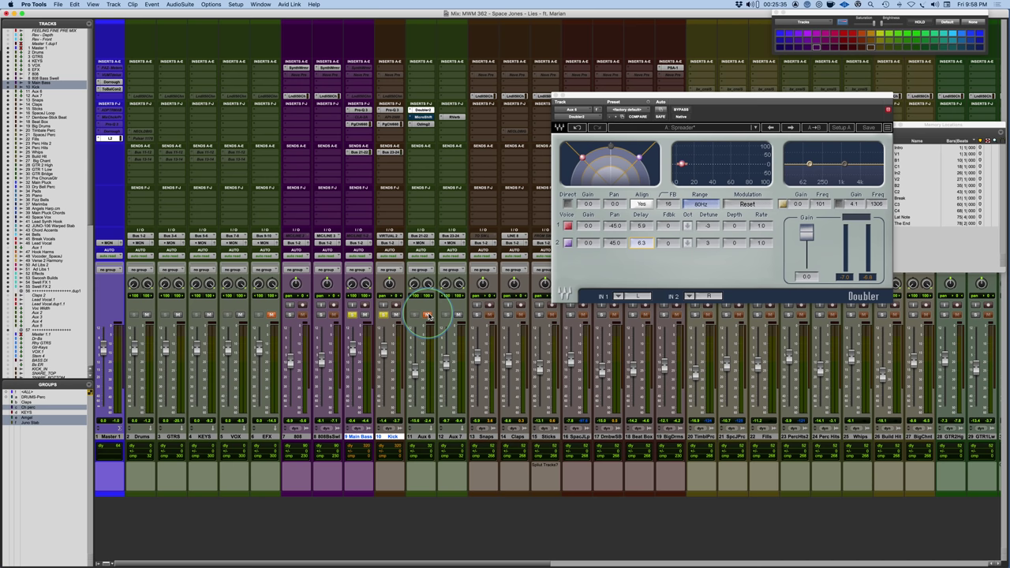
- Switch to the presentation slide about frequency masking
{"action": "key", "text": "super+Tab"}
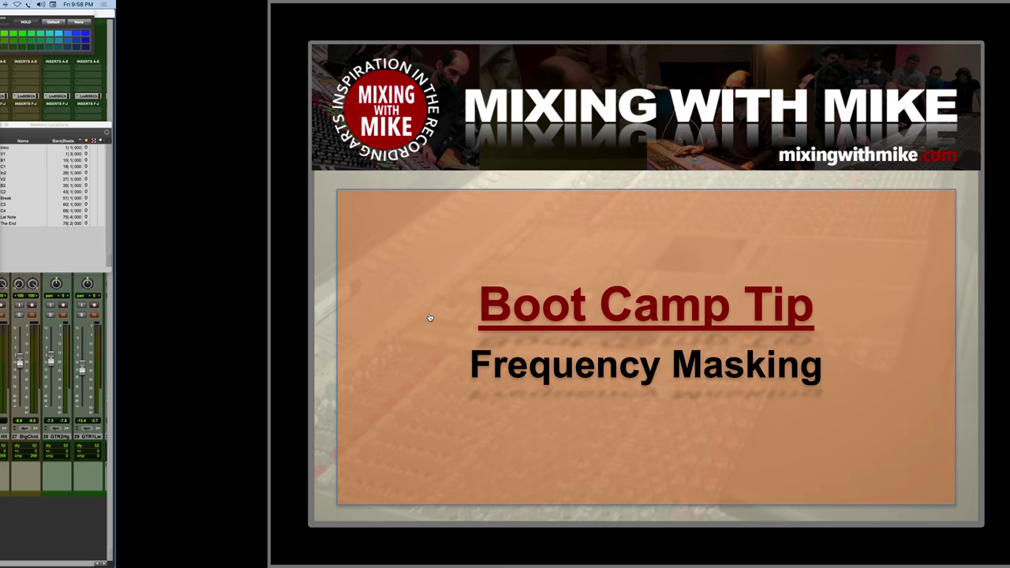